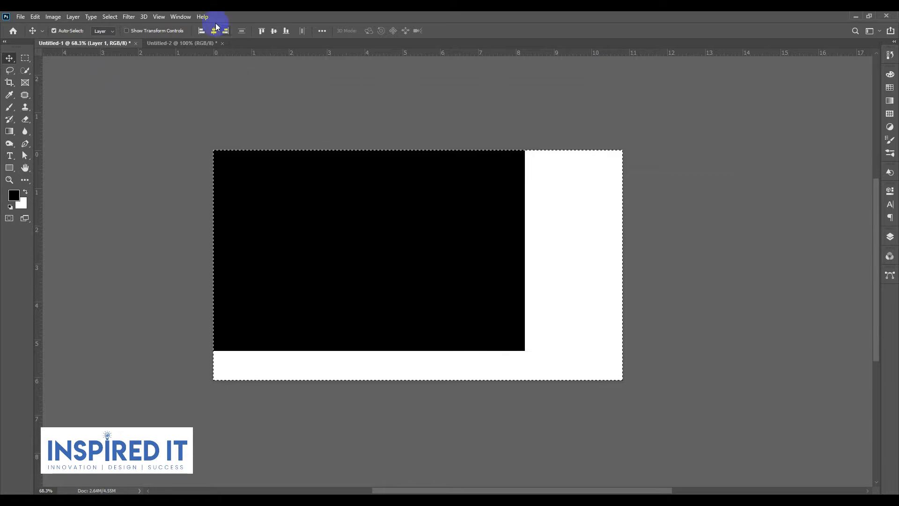
Center the black rectangle on the canvas and place guides along its four edges as margins.
click(274, 30)
drag(341, 55, 341, 156)
drag(347, 55, 355, 371)
drag(38, 337, 618, 332)
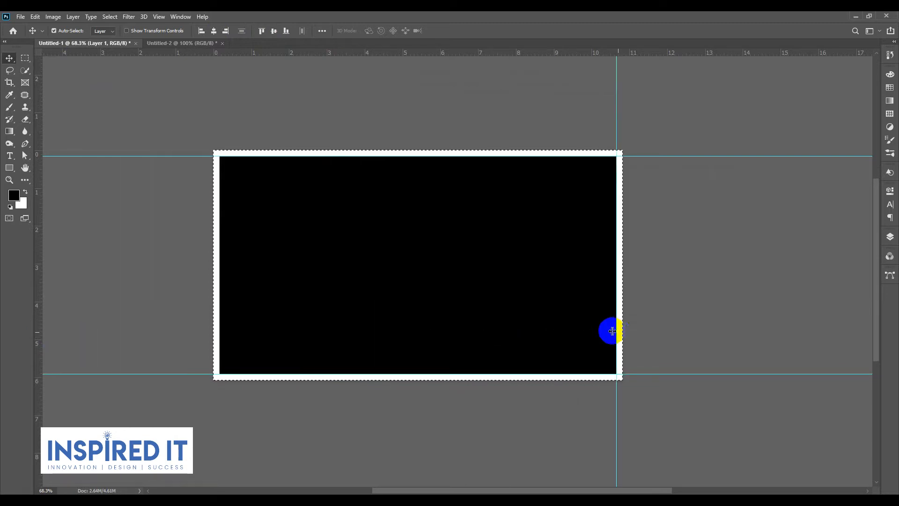
drag(40, 292, 220, 293)
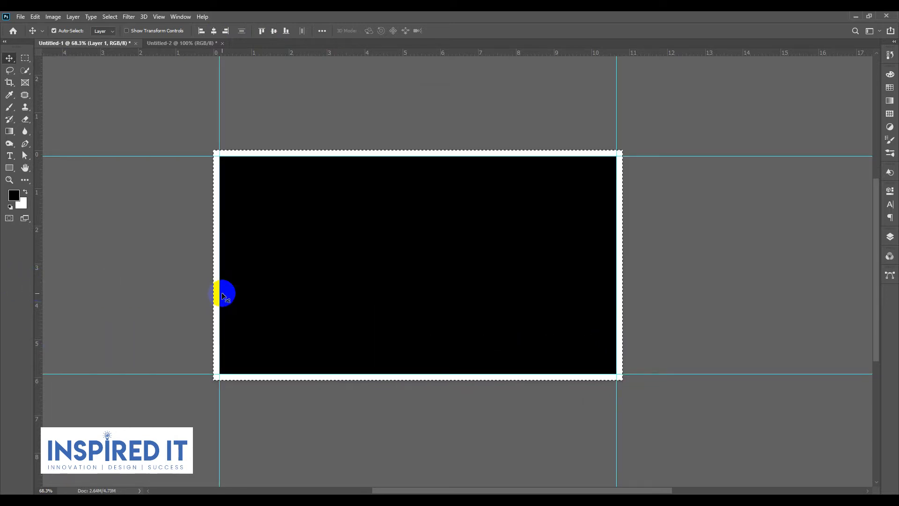
Deselect the canvas selection and delete the black rectangle.
key(ctrl)
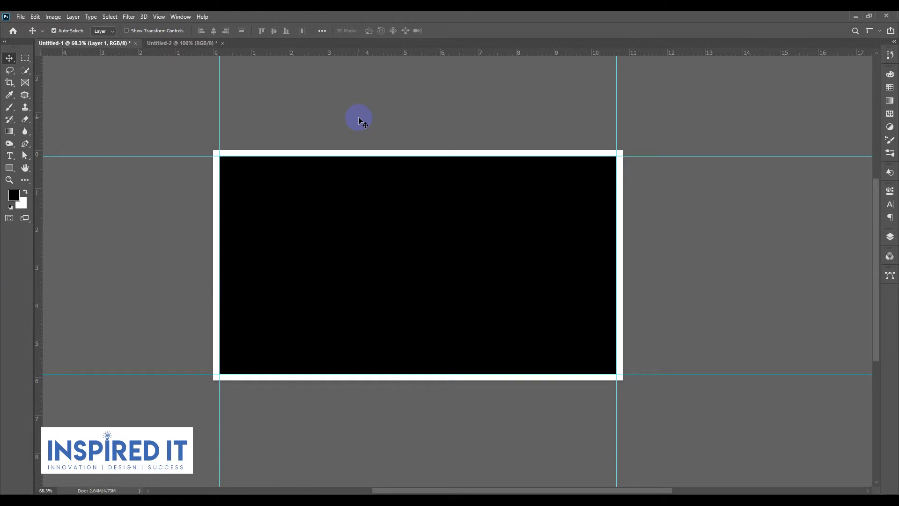
click(367, 202)
key(Delete)
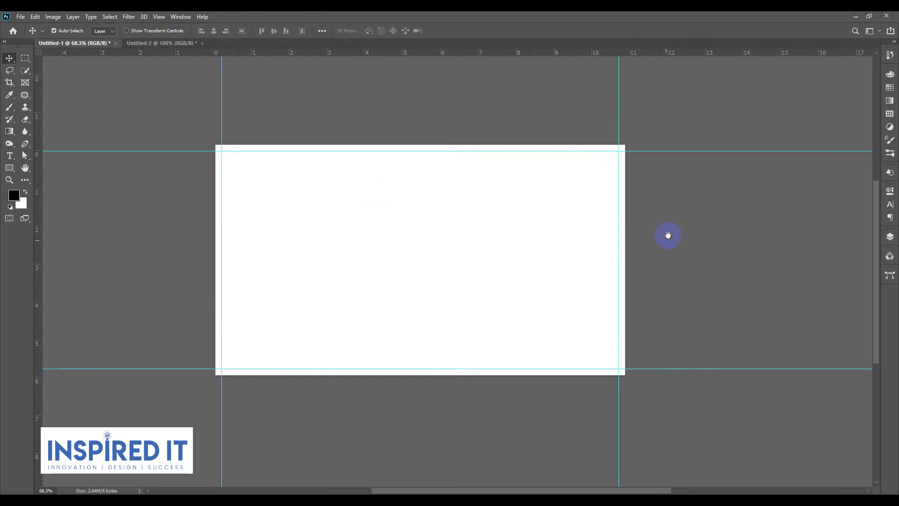
Close the Untitled-2 document without saving its changes.
click(202, 45)
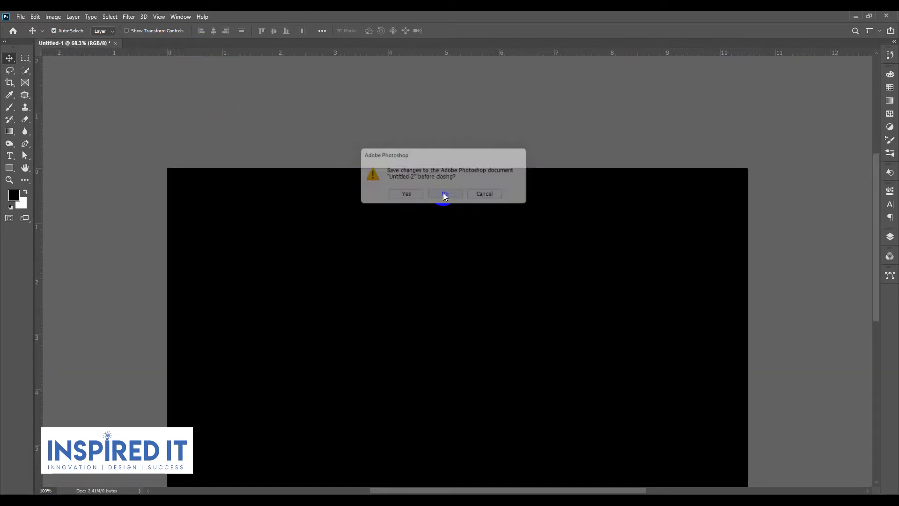
click(443, 194)
drag(403, 215, 401, 222)
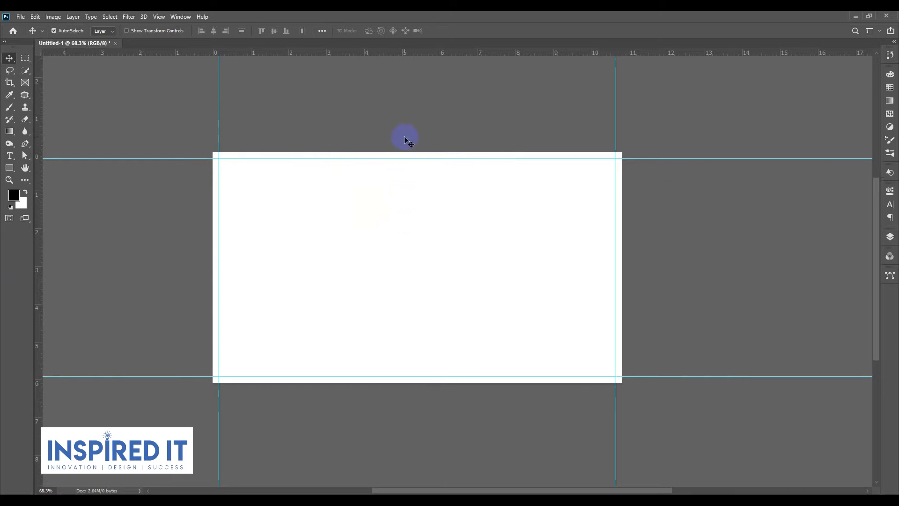
Set the foreground color to 90131e, the color code listed in the THMB Notepad file.
click(557, 499)
mouse_move(461, 129)
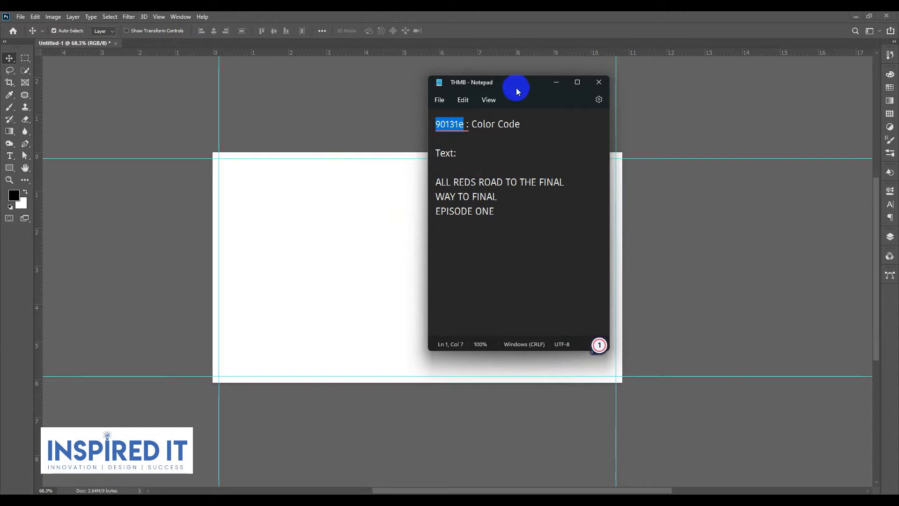
click(557, 82)
click(13, 195)
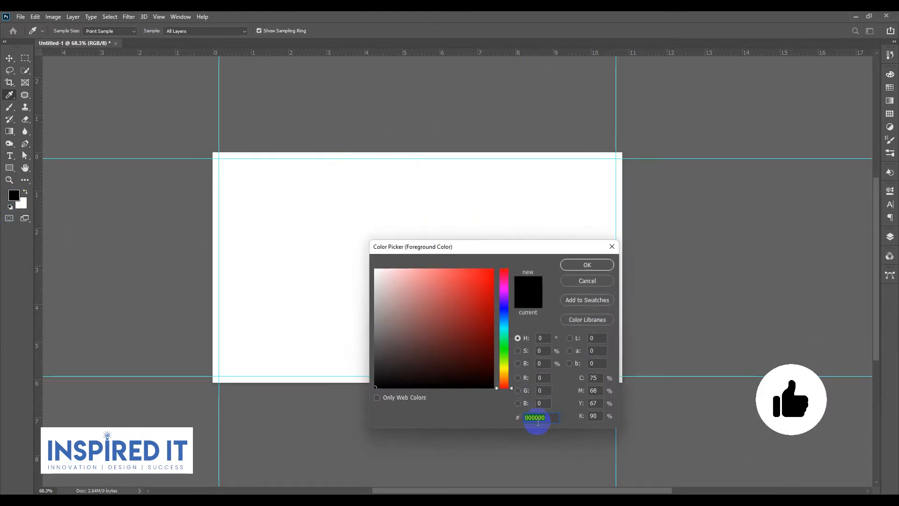
text(90131e)
click(587, 265)
key(v)
scroll(412, 265, down, 2)
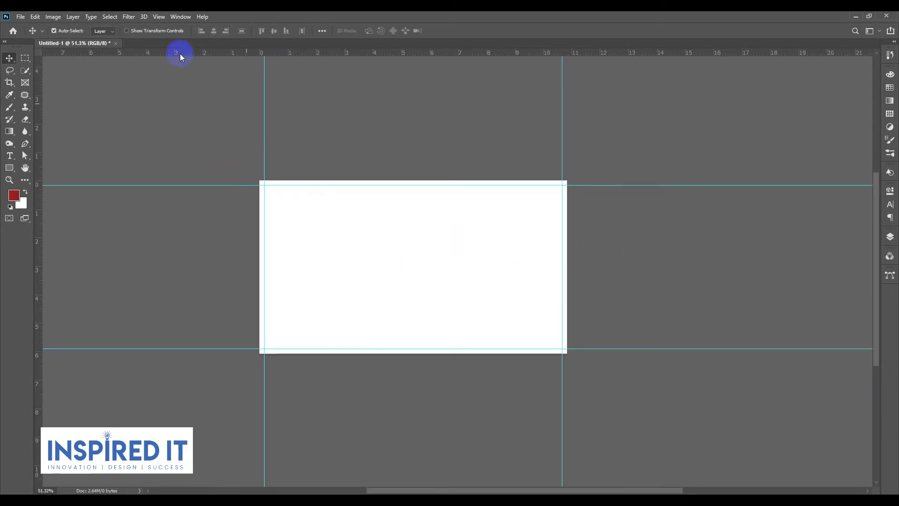
Place the close-up football stadium image from the Desktop's Thumbnail folder as an embedded image.
click(22, 17)
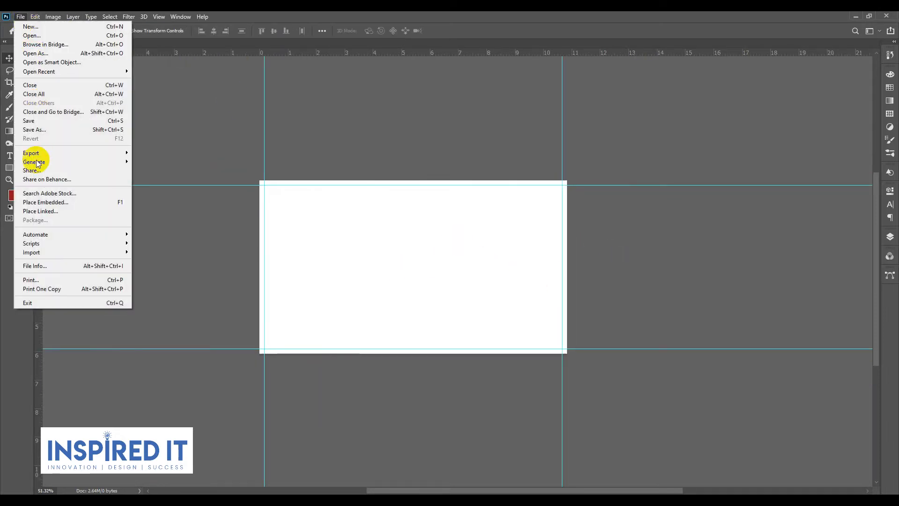
click(115, 203)
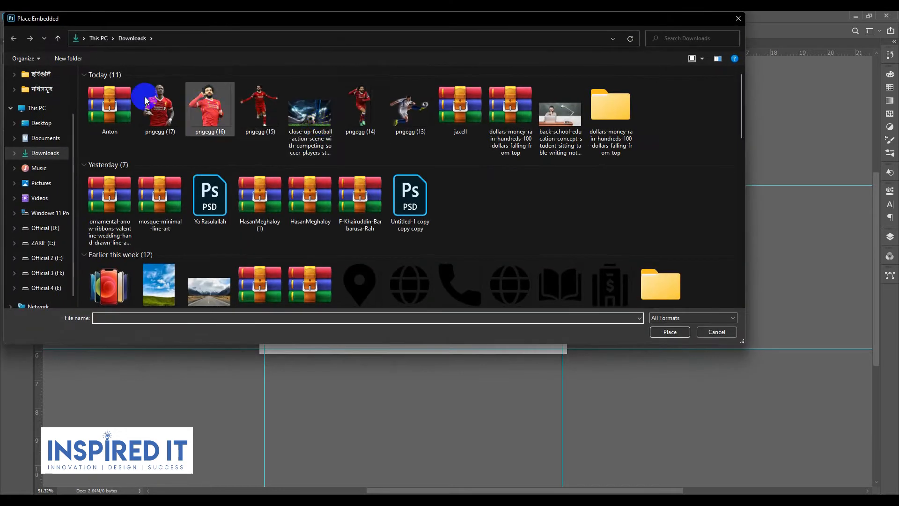
click(41, 123)
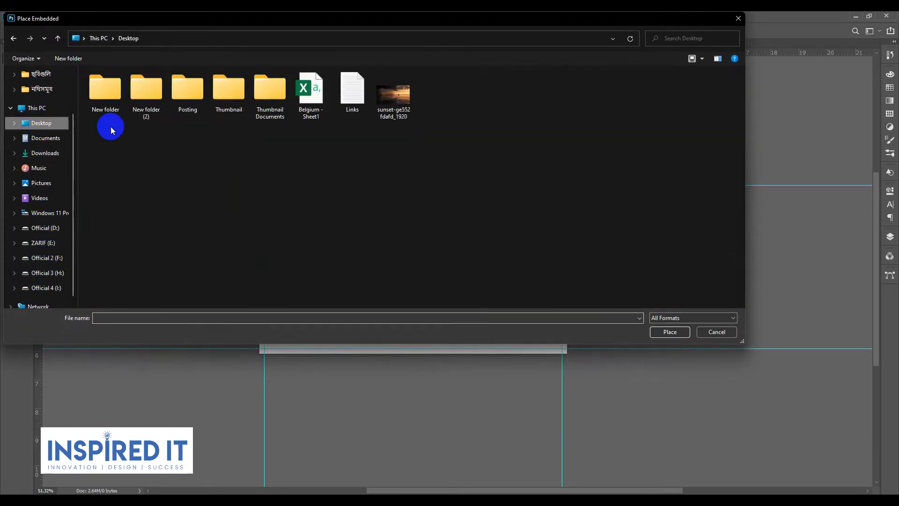
double_click(229, 91)
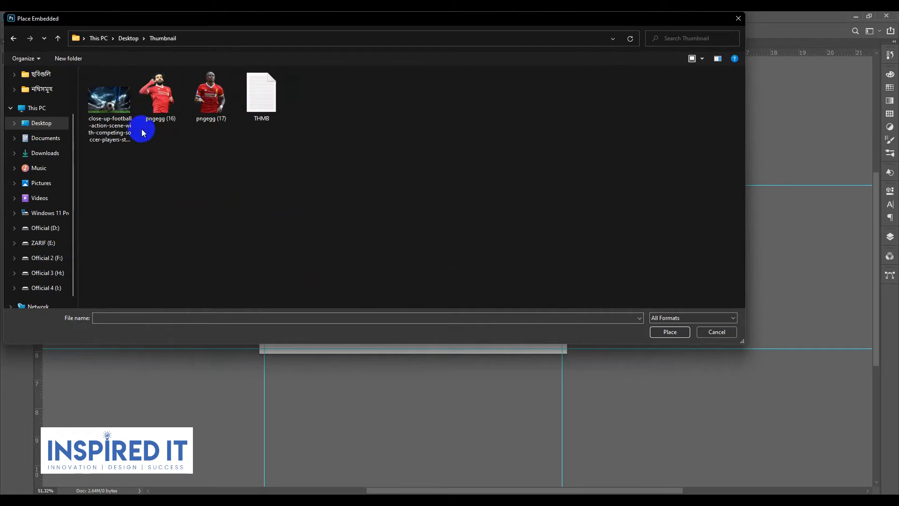
click(122, 123)
click(669, 332)
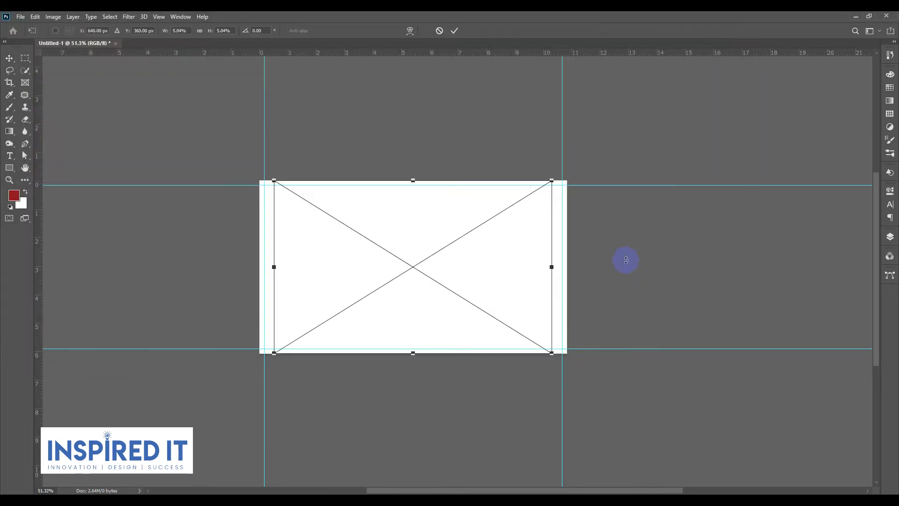
Scale the placed stadium image to about 5.62% so it covers the whole canvas.
drag(551, 353, 569, 362)
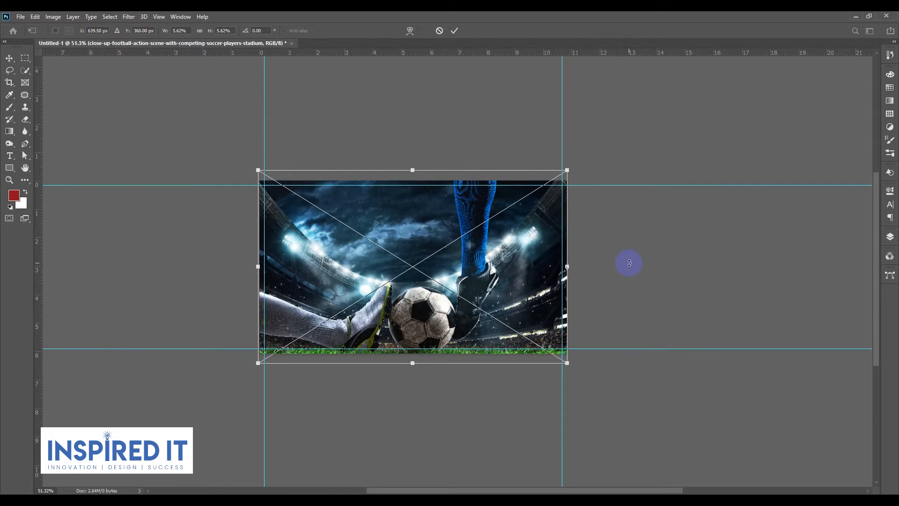
key(Return)
scroll(584, 273, up, 2)
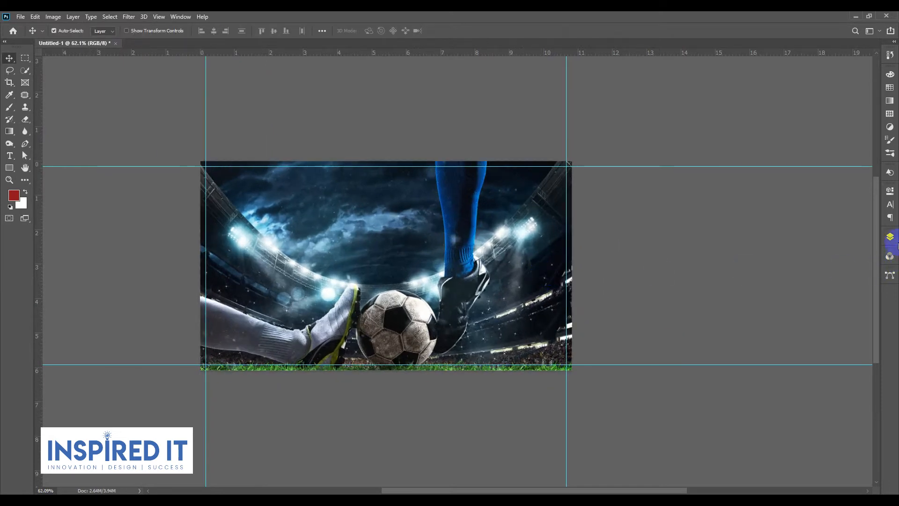
Add a Solid Color fill layer in the dark red foreground color above the stadium image with the Multiply blend mode.
click(895, 242)
click(826, 403)
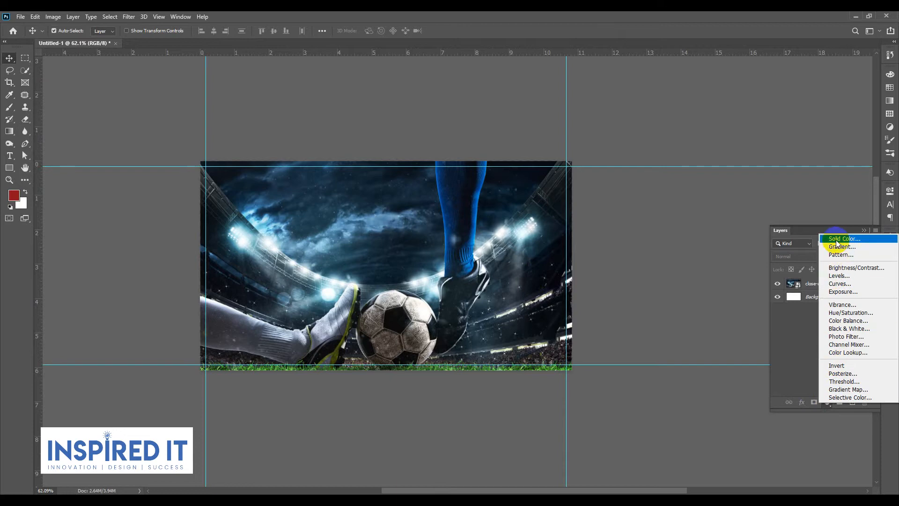
click(829, 236)
click(591, 269)
click(802, 256)
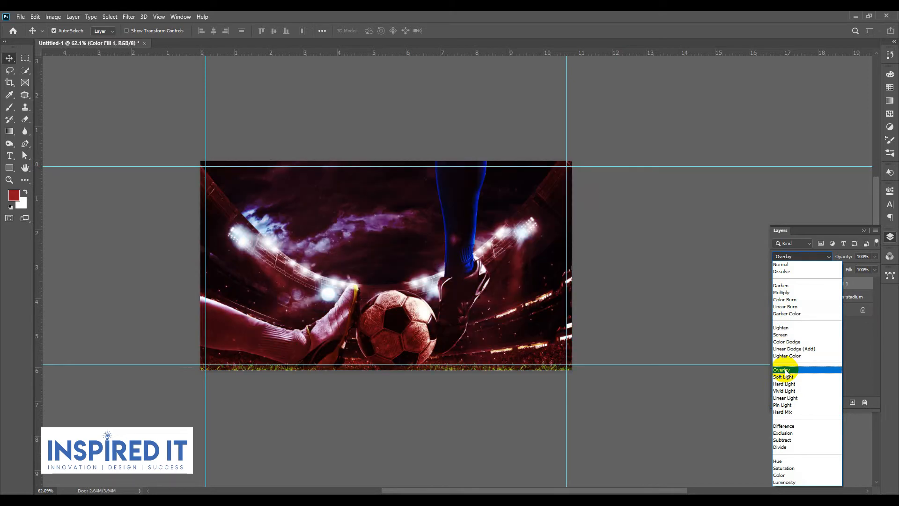
click(778, 292)
click(676, 256)
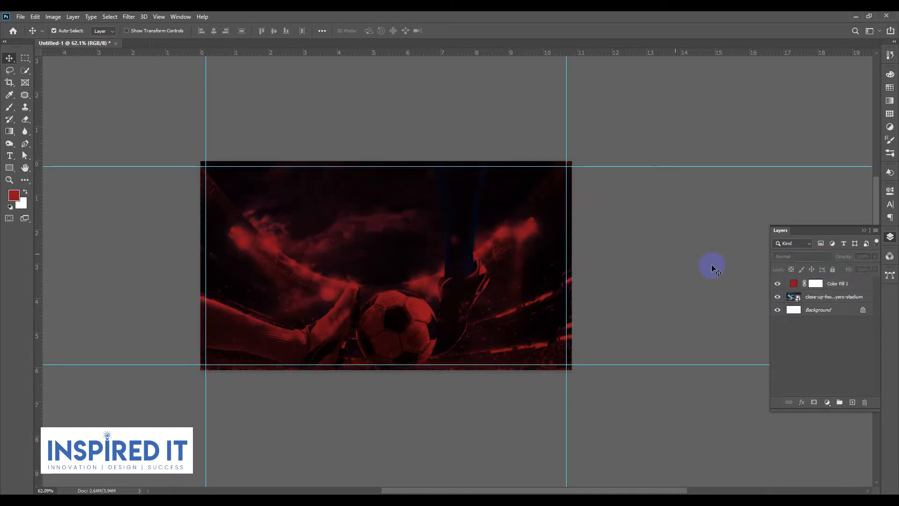
Duplicate the Color Fill 1 layer to deepen the dark red tint.
click(834, 287)
key(ctrl+j)
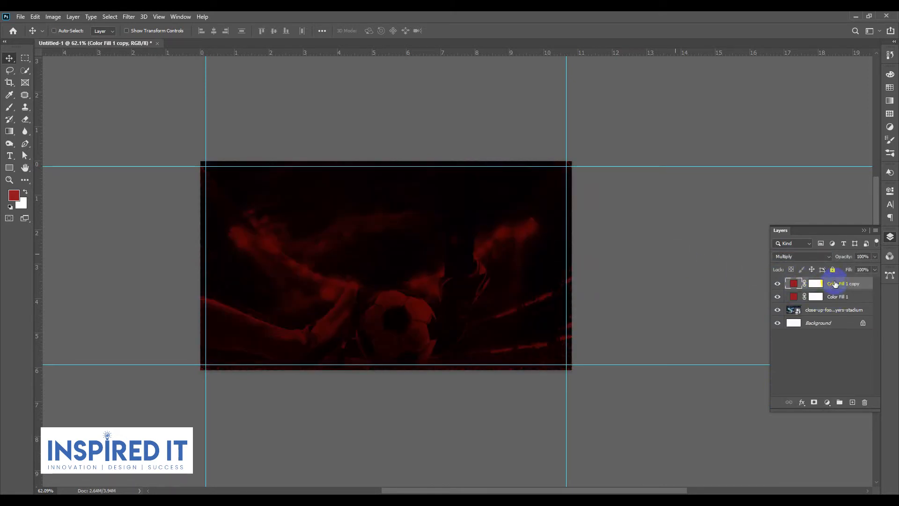
click(683, 215)
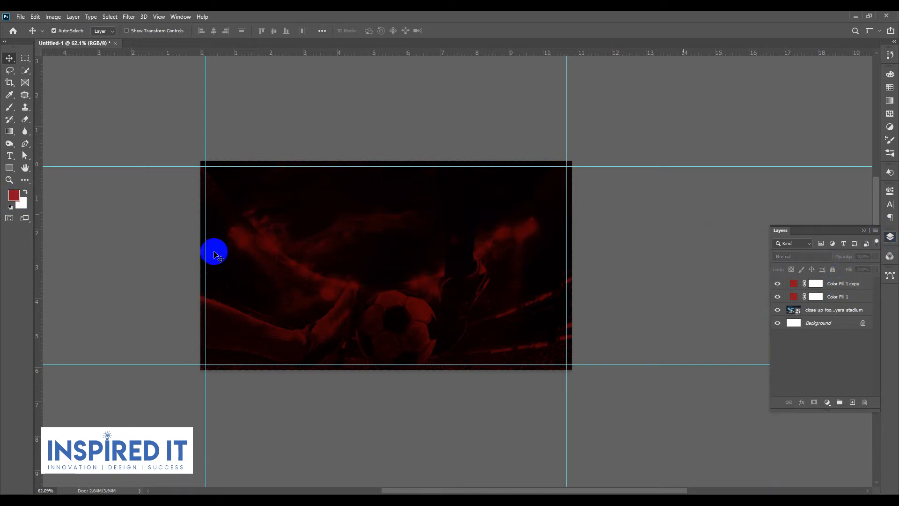
click(890, 237)
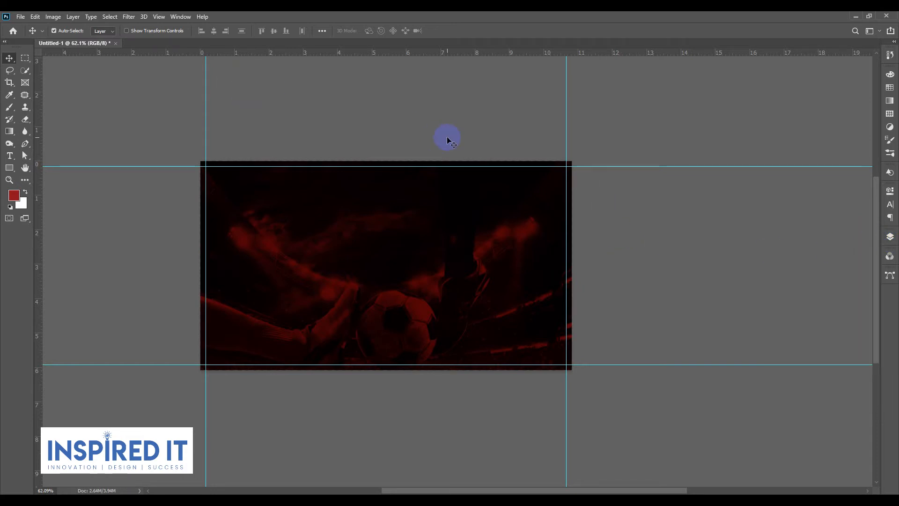
Place the embedded image pngegg (16) and move the player to the right side of the canvas.
key(ctrl+shift+p)
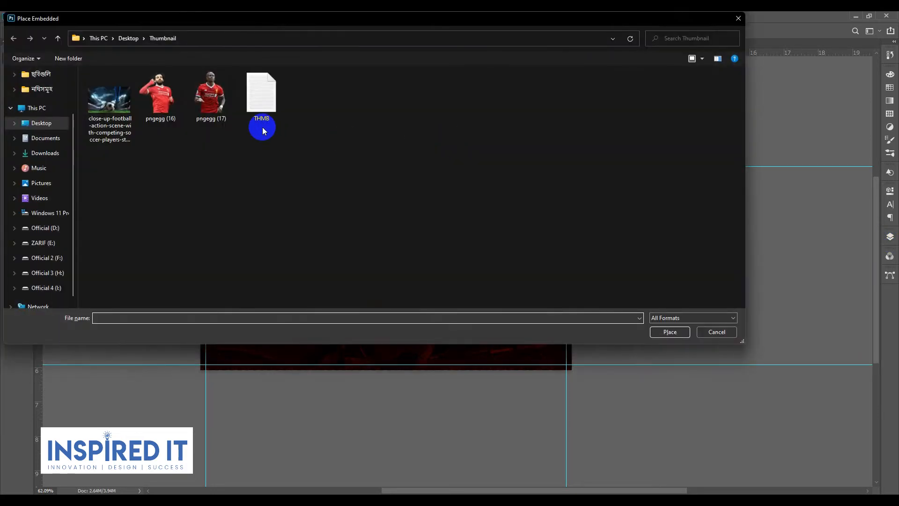
click(153, 105)
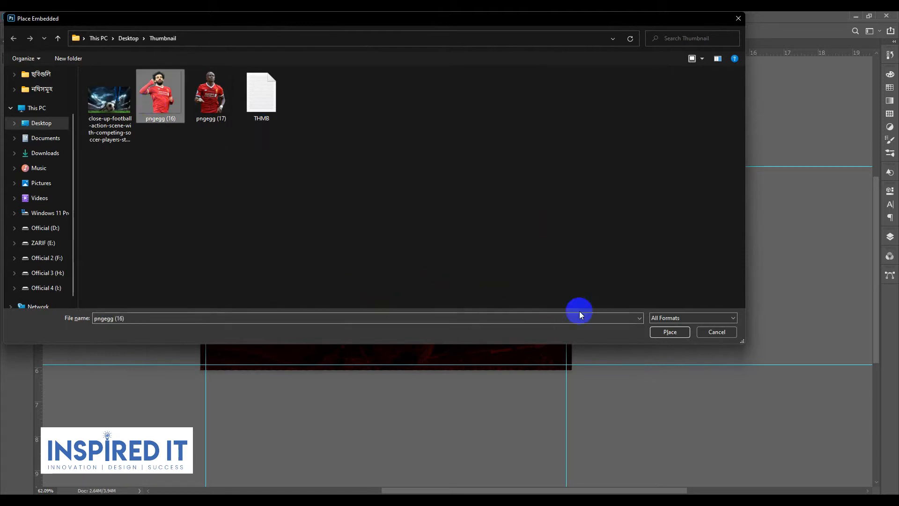
click(675, 332)
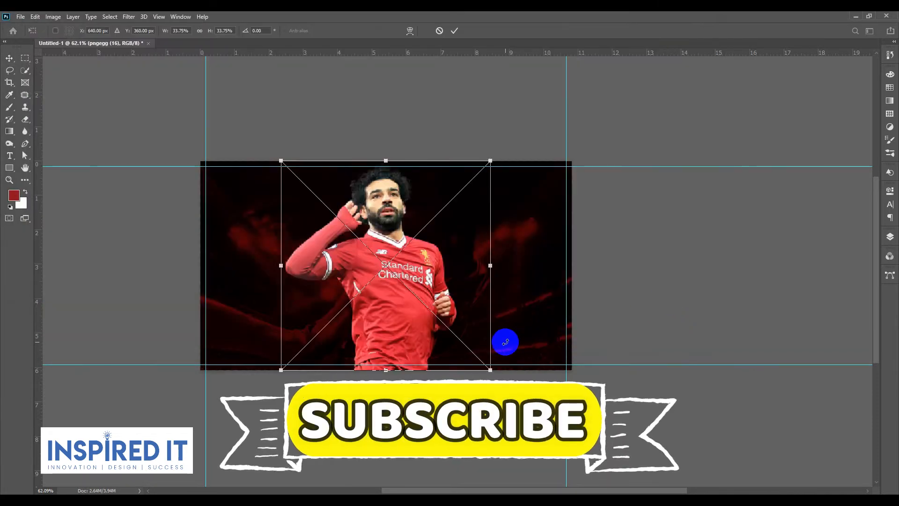
key(Return)
drag(400, 266, 501, 266)
click(679, 256)
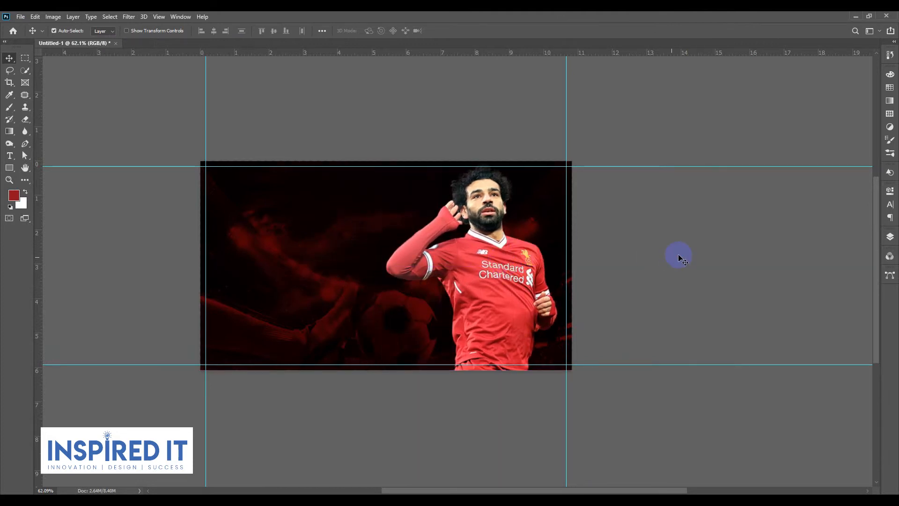
Move the pngegg (16) layer below both color fill layers, directly above the stadium image.
click(893, 237)
mouse_move(825, 282)
mouse_down()
mouse_move(827, 315)
mouse_move(799, 313)
mouse_move(833, 290)
mouse_up()
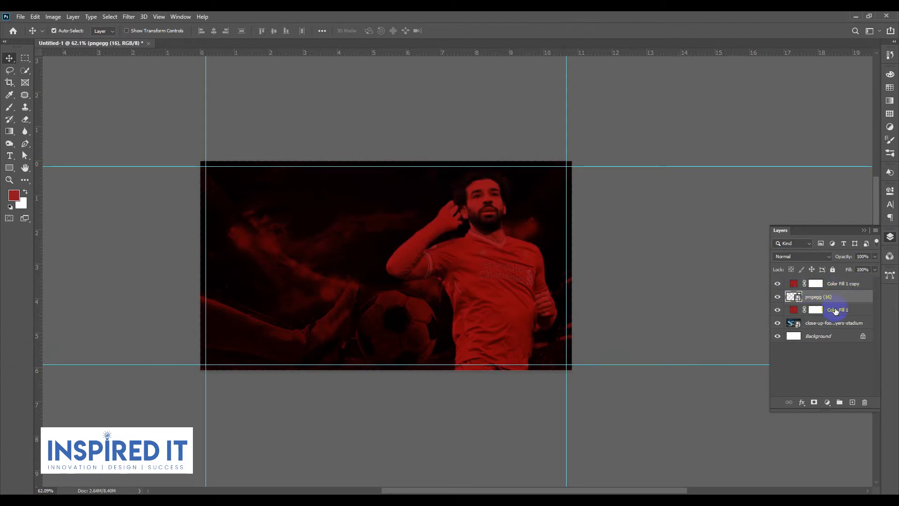
drag(827, 301, 831, 317)
click(684, 268)
click(890, 237)
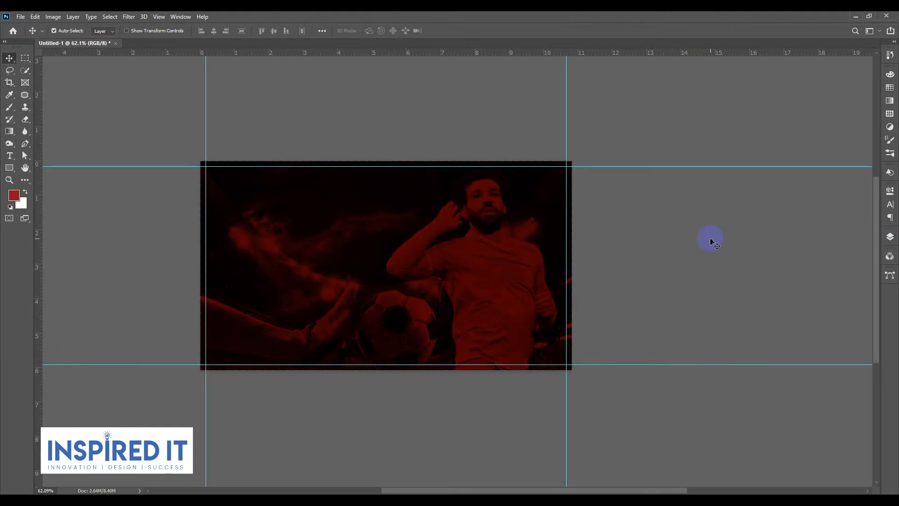
Place the embedded image pngegg (17) and position the player slightly right of the canvas center.
key(ctrl+shift+p)
click(213, 114)
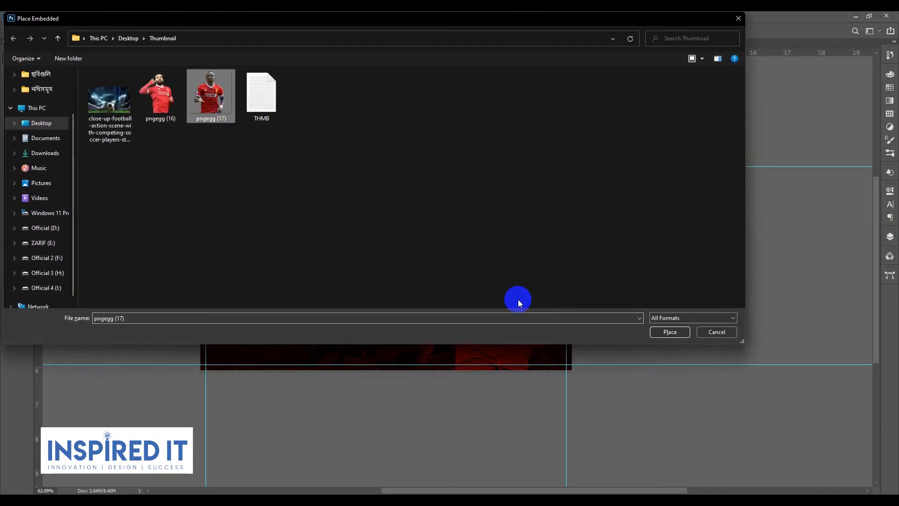
click(678, 334)
drag(409, 269, 462, 270)
key(Return)
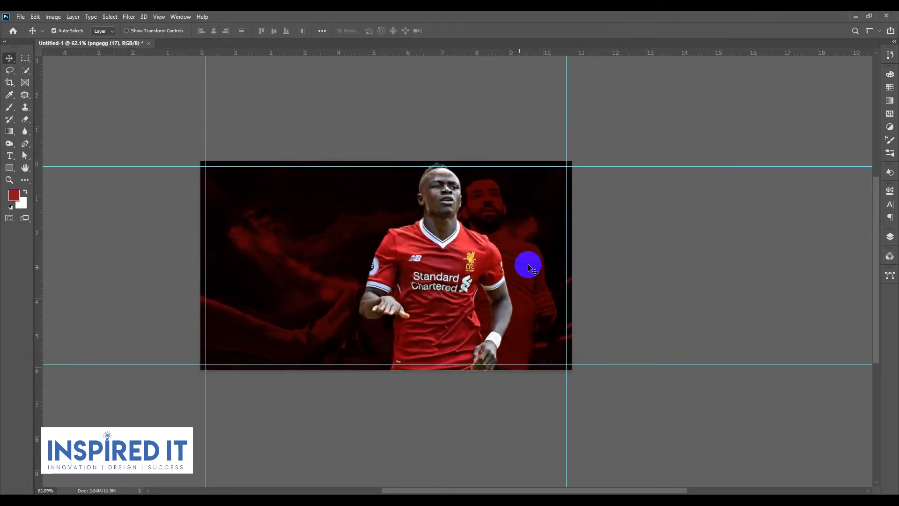
Nudge the tinted background player, pngegg (16), about 40 px to the right.
click(890, 237)
click(834, 324)
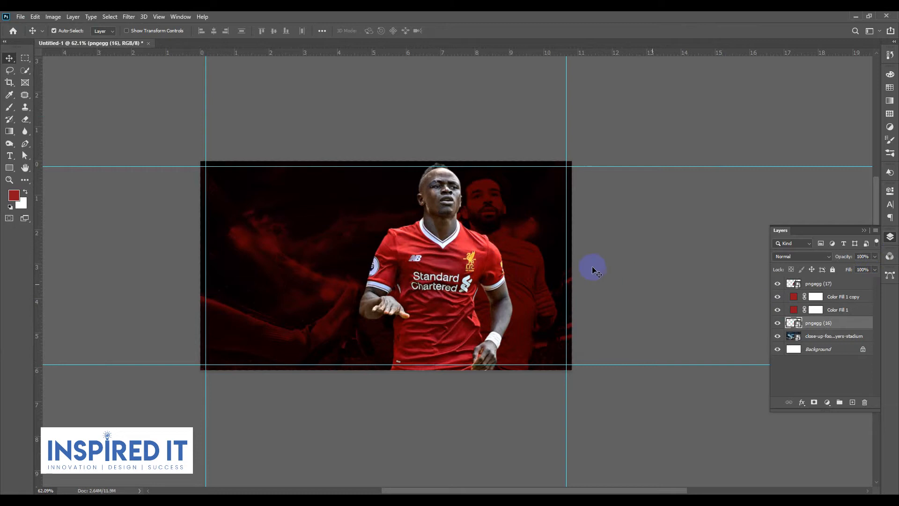
key(shift+Right)
key(shift+Right)
key(shift+Right)
key(shift+Right)
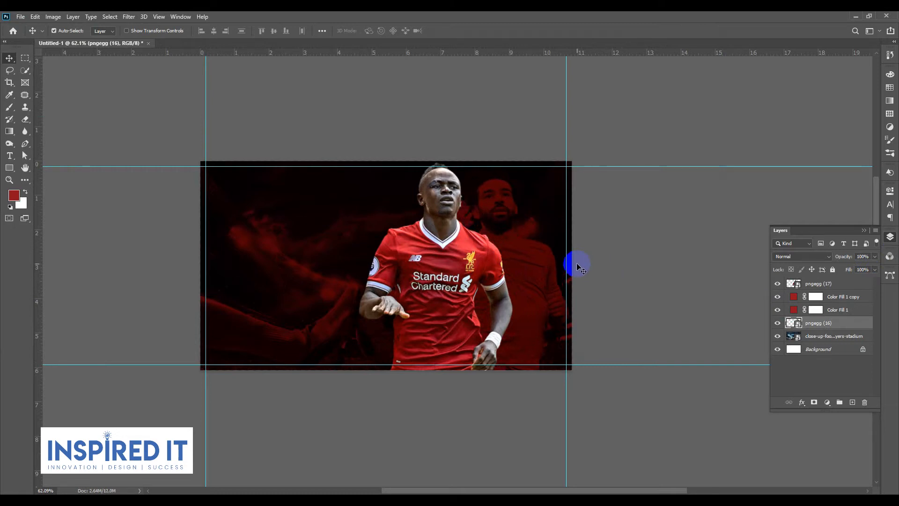
click(591, 256)
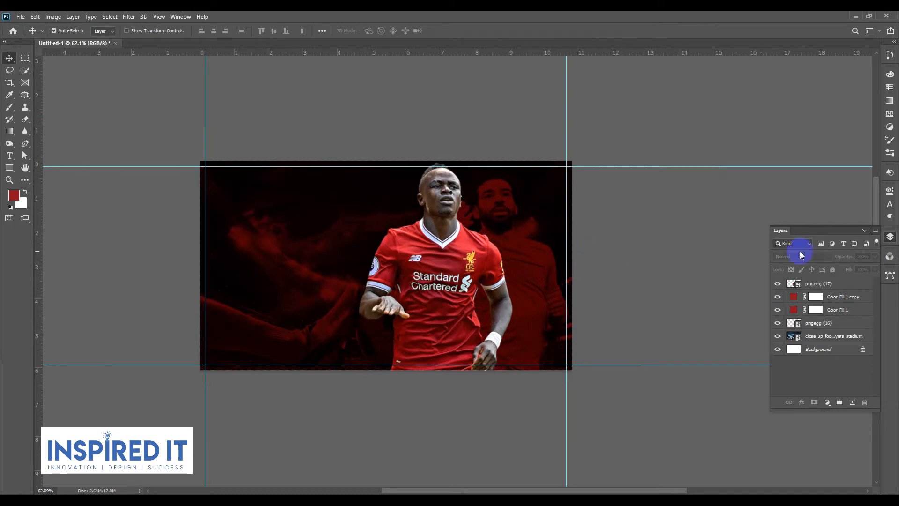
click(894, 239)
Shift the front player, pngegg (17), slightly downward on the canvas.
drag(443, 229, 444, 237)
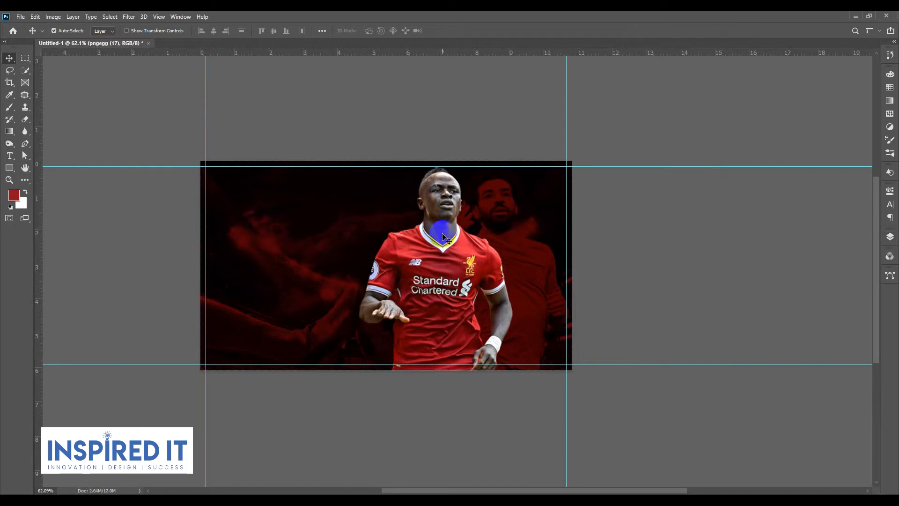
scroll(443, 256, up, 1)
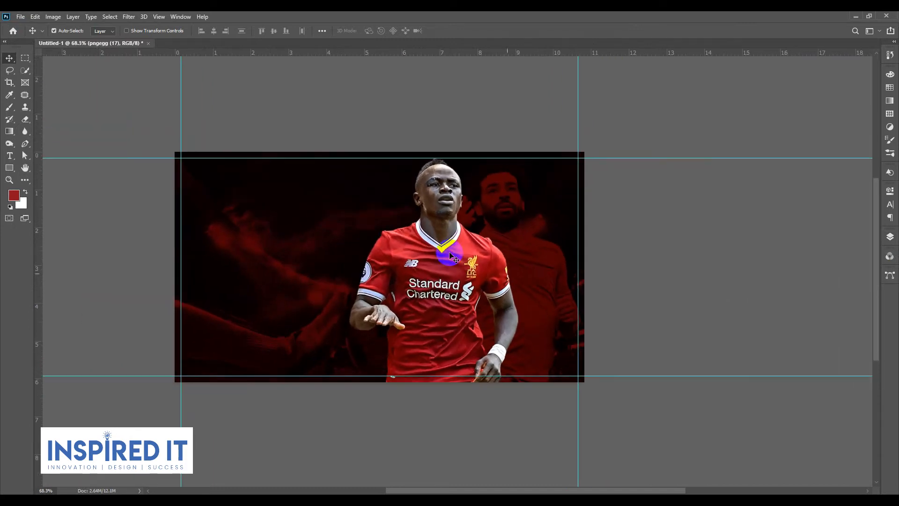
Adjust the pngegg (17) player in Camera Raw: Exposure +0.75, Contrast +13, Highlights +22, Shadows +14, Whites +3 and Vibrance +8.
click(130, 17)
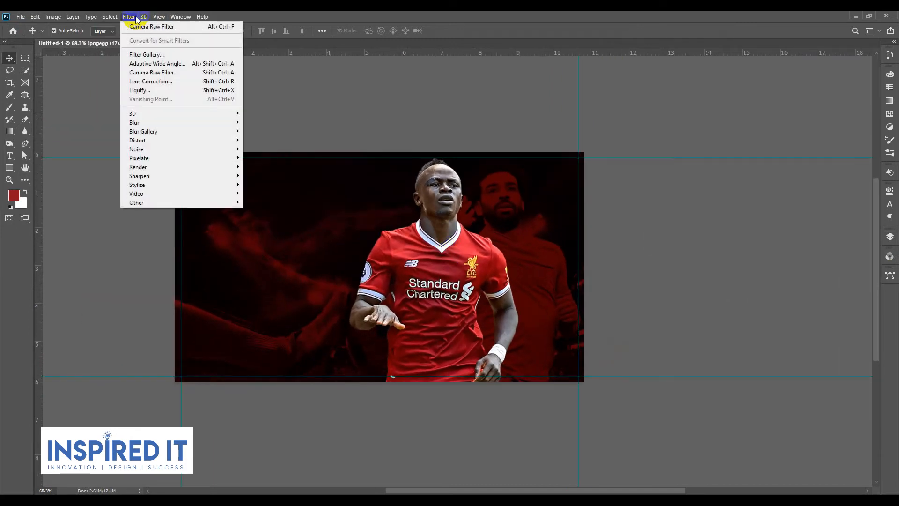
click(156, 72)
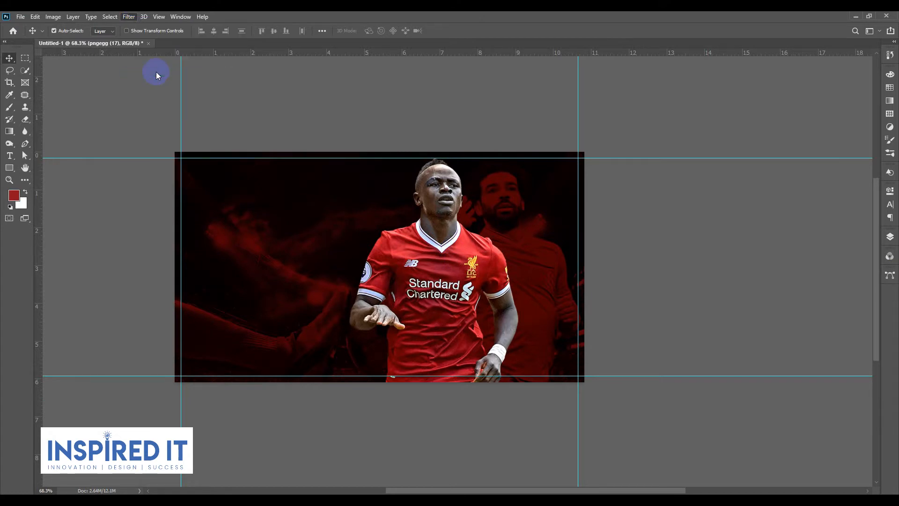
drag(677, 238, 685, 295)
click(686, 266)
click(684, 281)
click(683, 295)
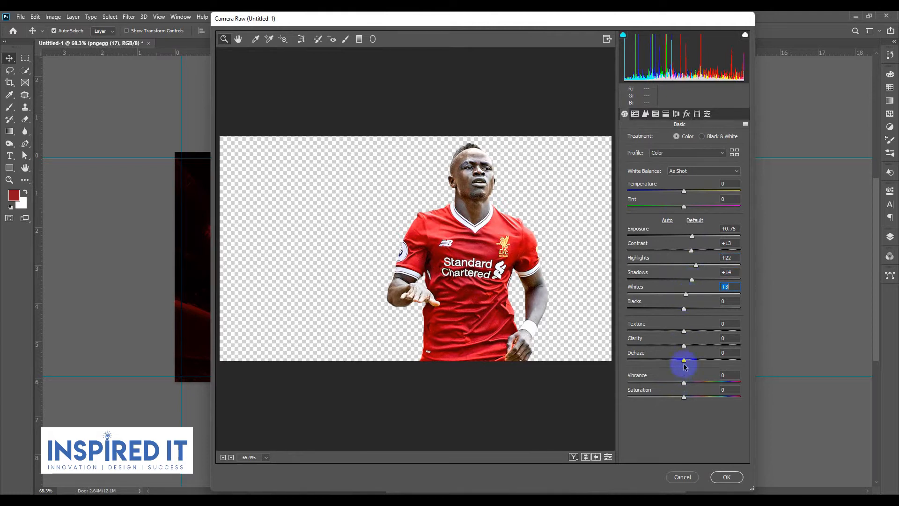
drag(683, 383, 688, 382)
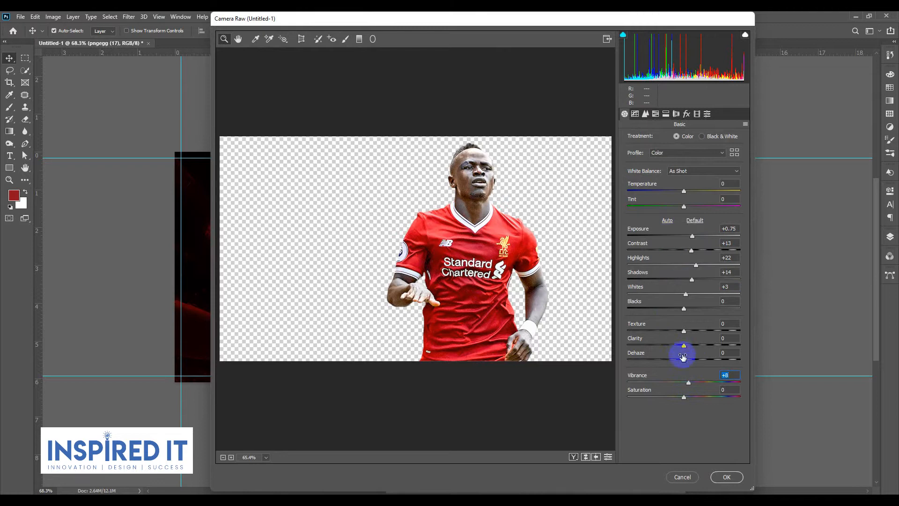
Set the Luminance noise reduction to 15 for the front player and apply the Camera Raw filter.
click(645, 113)
drag(627, 233, 653, 231)
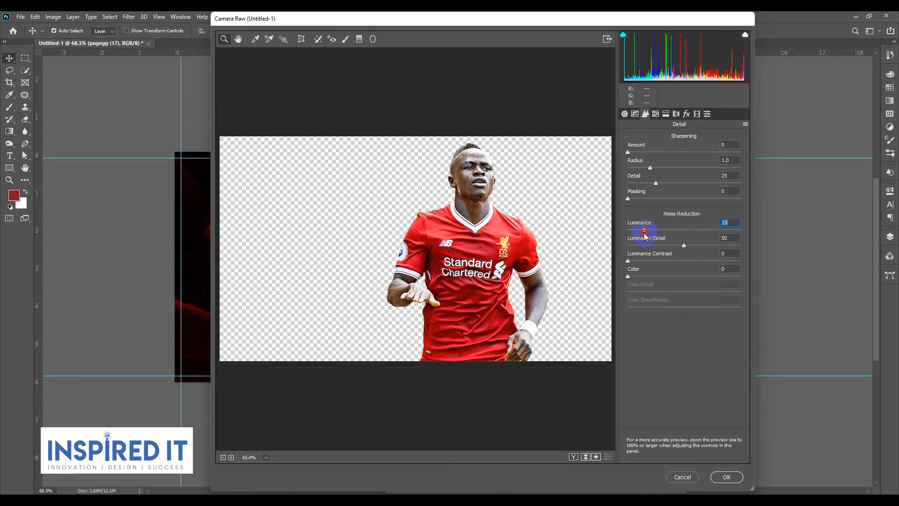
click(726, 476)
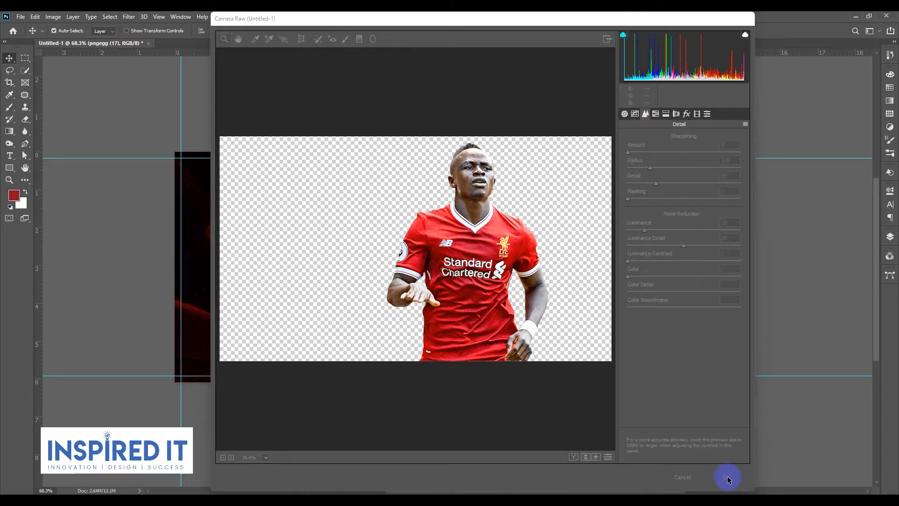
click(651, 237)
scroll(470, 240, up, 3)
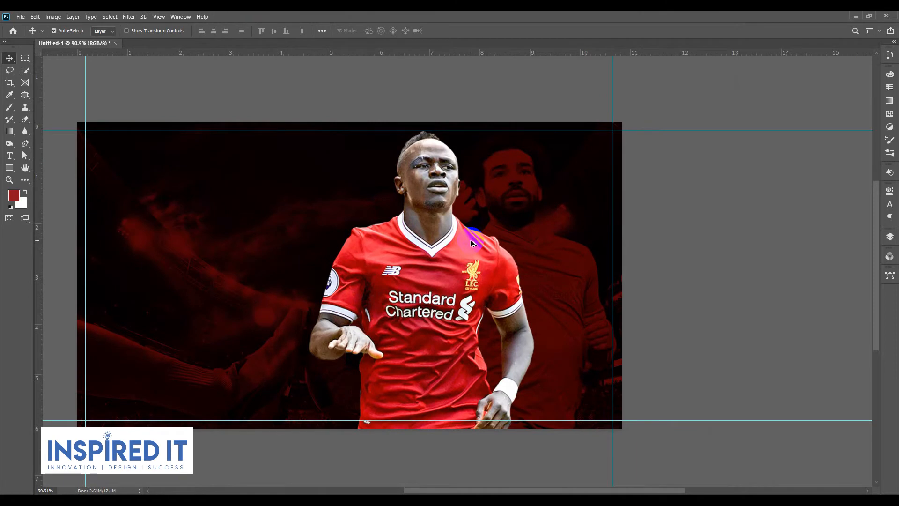
scroll(470, 240, down, 5)
drag(636, 246, 655, 238)
click(891, 236)
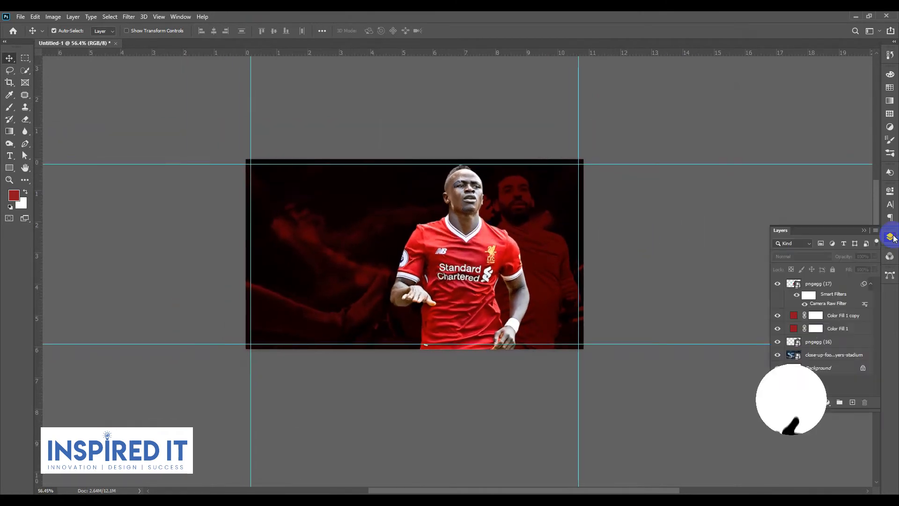
click(891, 236)
scroll(475, 264, up, 2)
scroll(477, 265, down, 2)
Add a white outside Stroke layer style of 2 px to the pngegg (17) player layer.
click(891, 236)
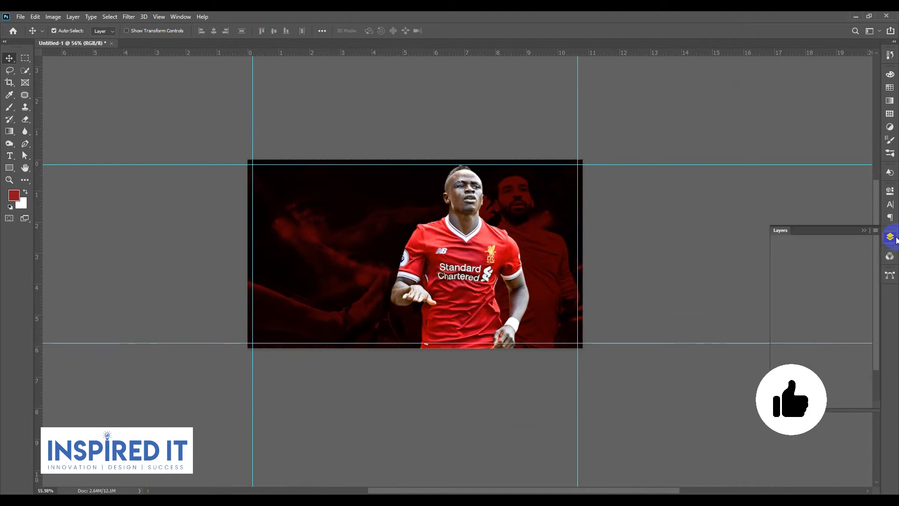
right_click(827, 286)
click(725, 101)
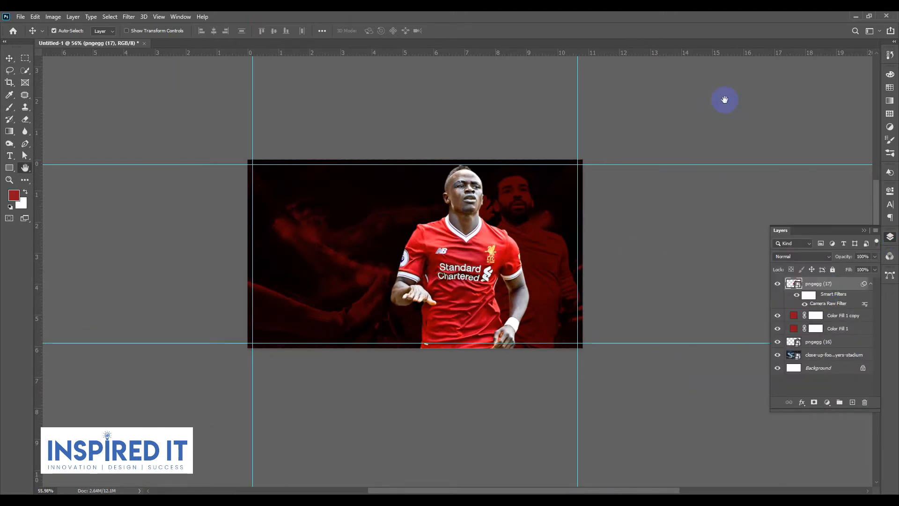
click(550, 201)
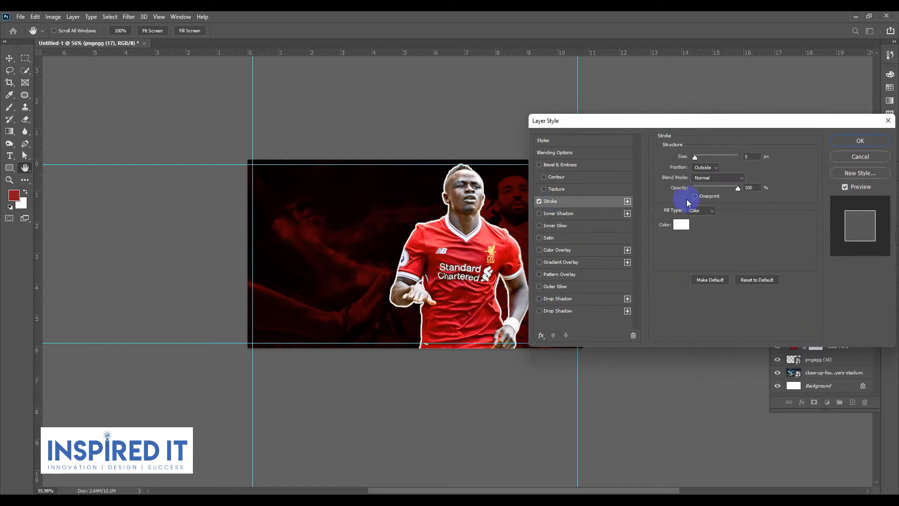
click(756, 156)
key(Down)
key(Down)
key(Down)
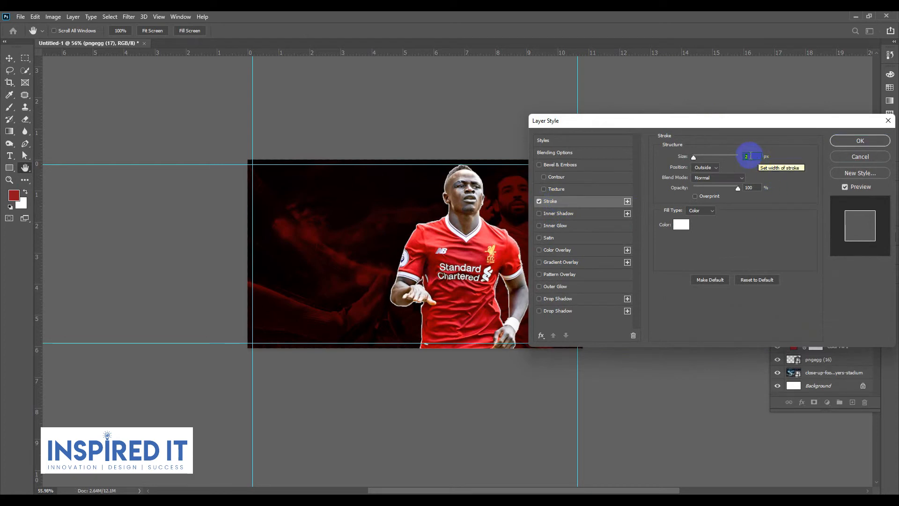
click(859, 141)
click(890, 236)
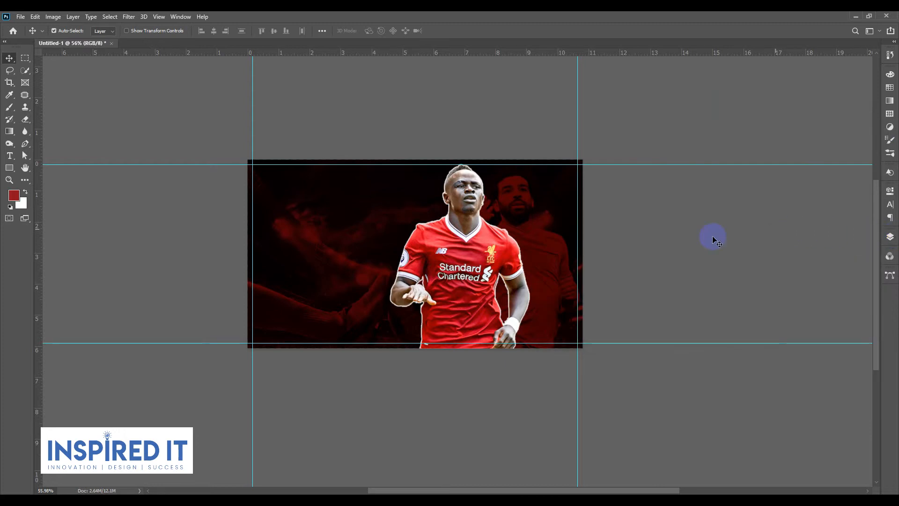
scroll(435, 246, up, 5)
scroll(432, 252, down, 5)
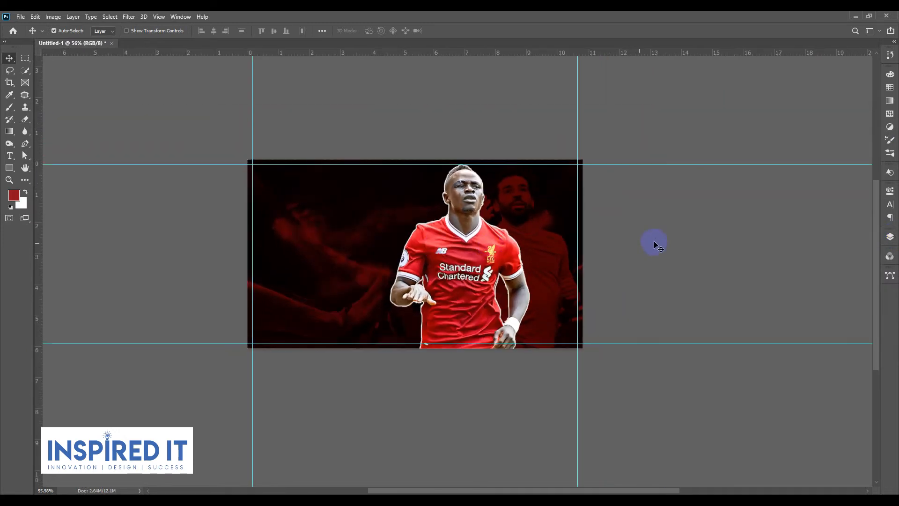
drag(654, 242, 662, 247)
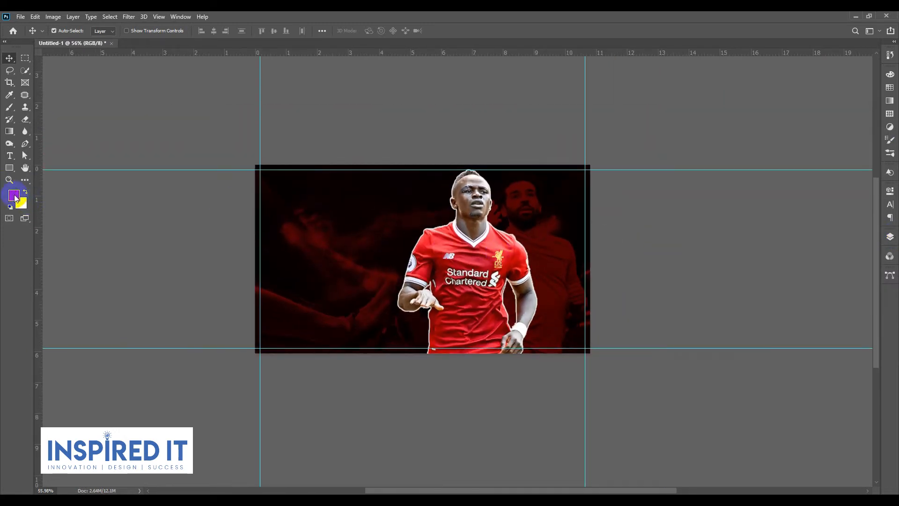
Keep the dark red foreground color and set the background color to the brighter red cc2634.
click(14, 196)
click(581, 267)
key(v)
click(28, 210)
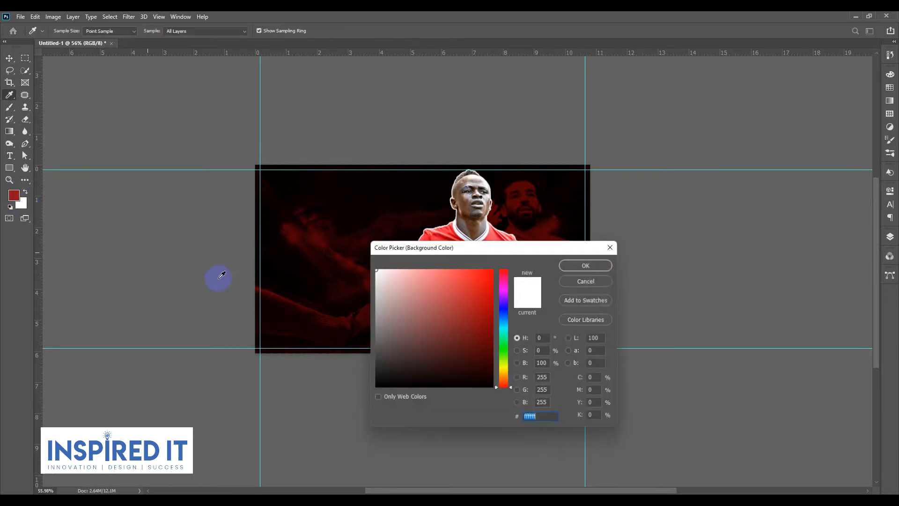
text(90131e)
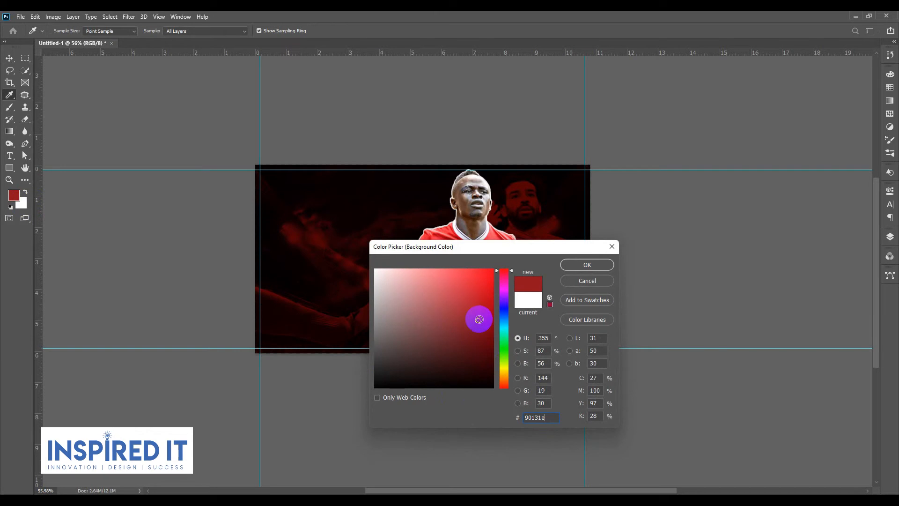
click(472, 294)
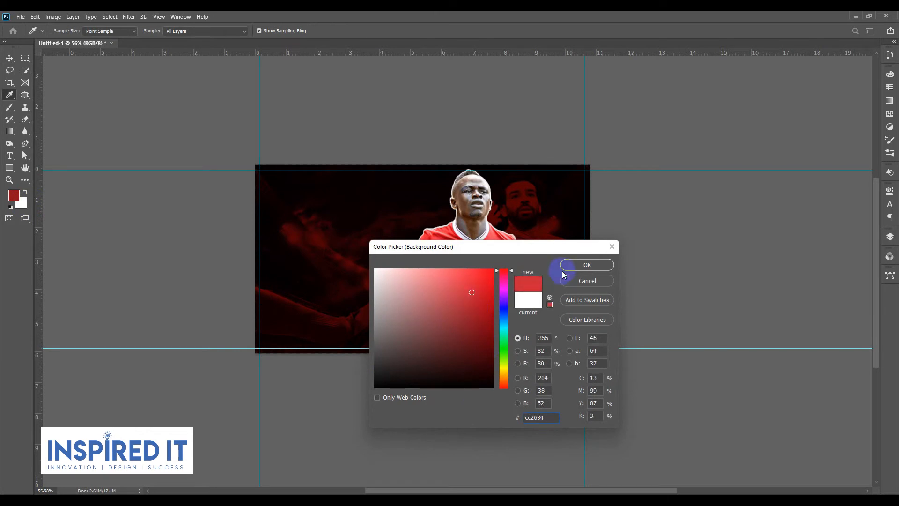
click(586, 265)
Create a new layer on top and paint over the canvas with a large soft dark red brush.
click(890, 237)
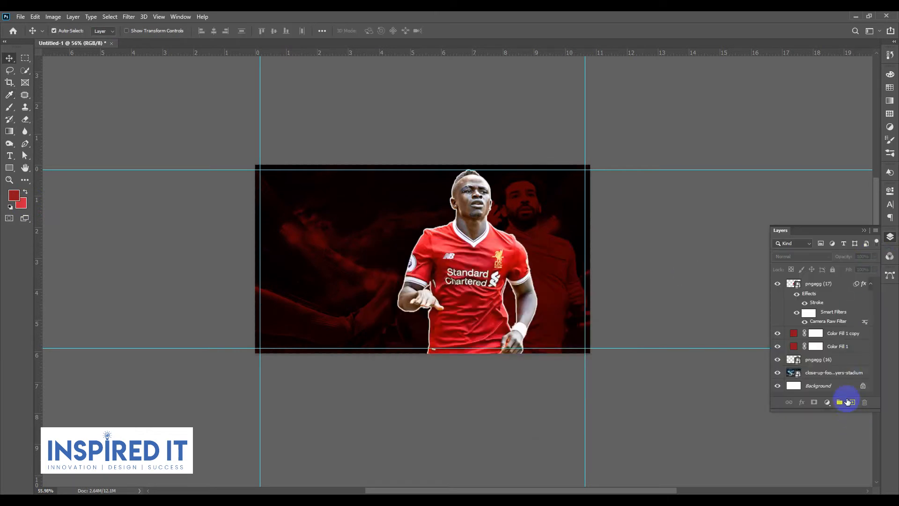
click(848, 402)
click(889, 237)
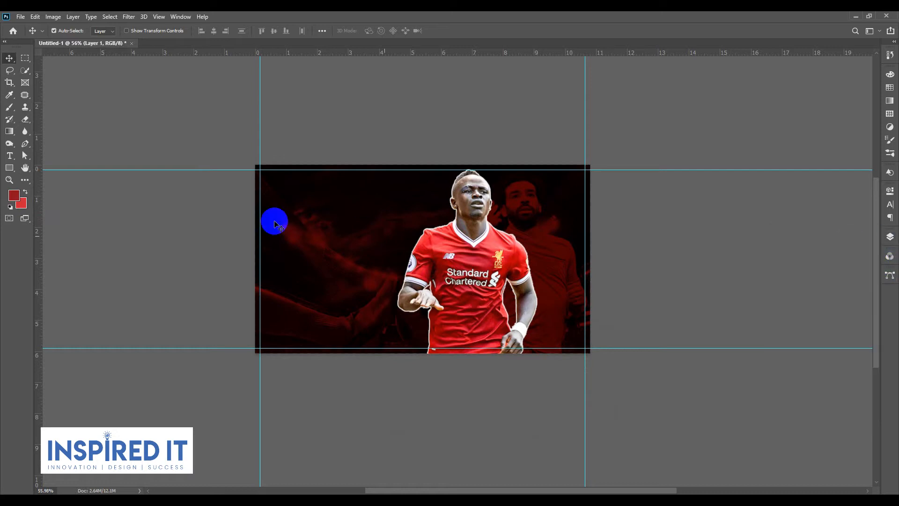
click(10, 108)
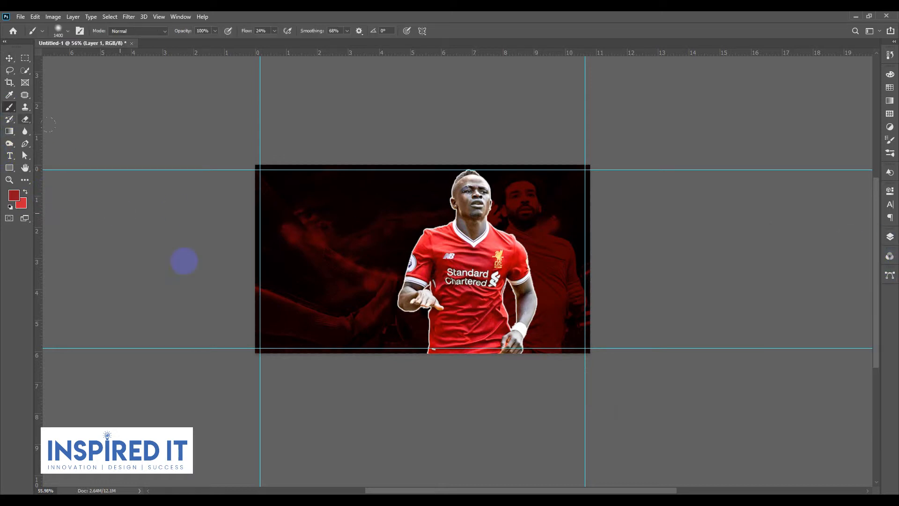
click(320, 273)
click(515, 251)
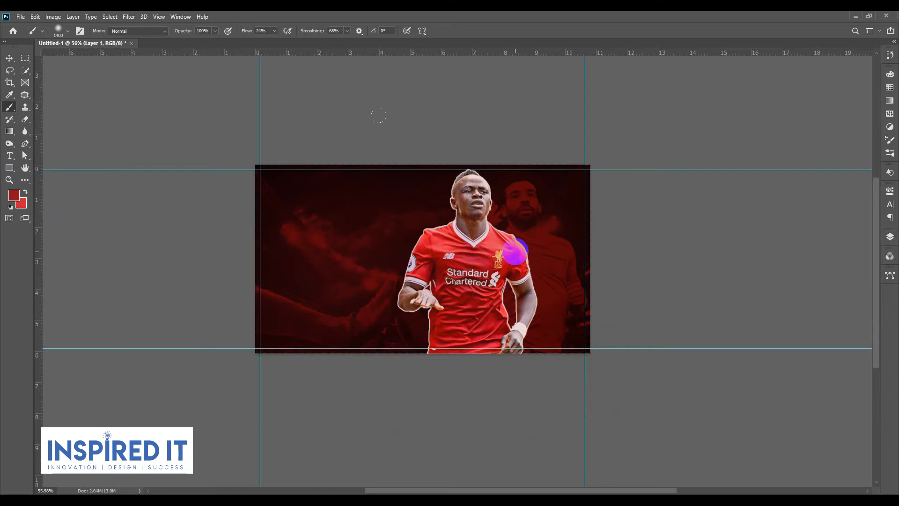
Move the painted glow layer, Layer 1, below pngegg (17) and above the color fill layers.
click(13, 53)
click(808, 255)
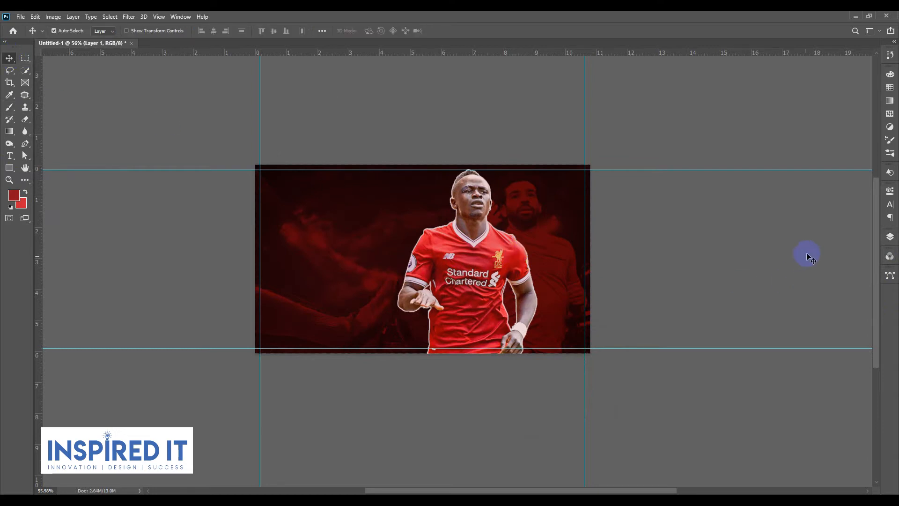
click(880, 237)
drag(837, 291, 844, 342)
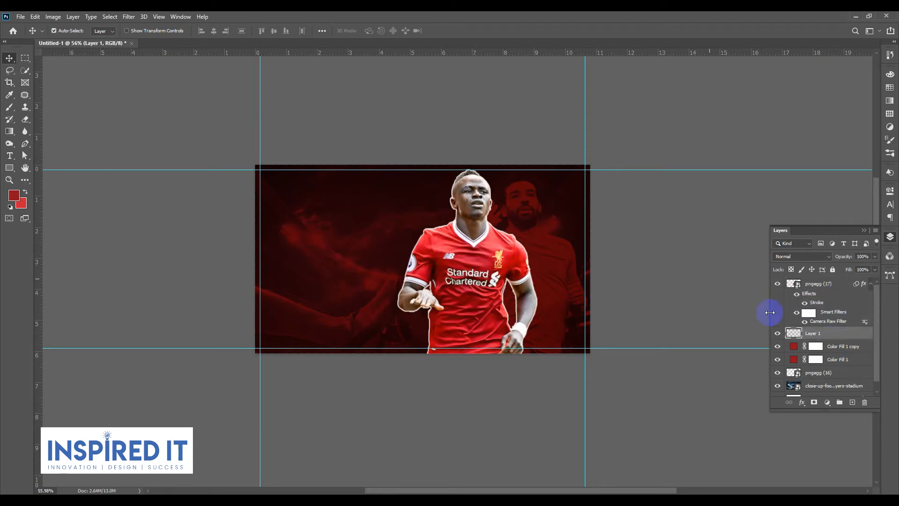
Lower the opacity of the painted glow layer, Layer 1, to about 27%.
click(874, 256)
drag(829, 267, 843, 269)
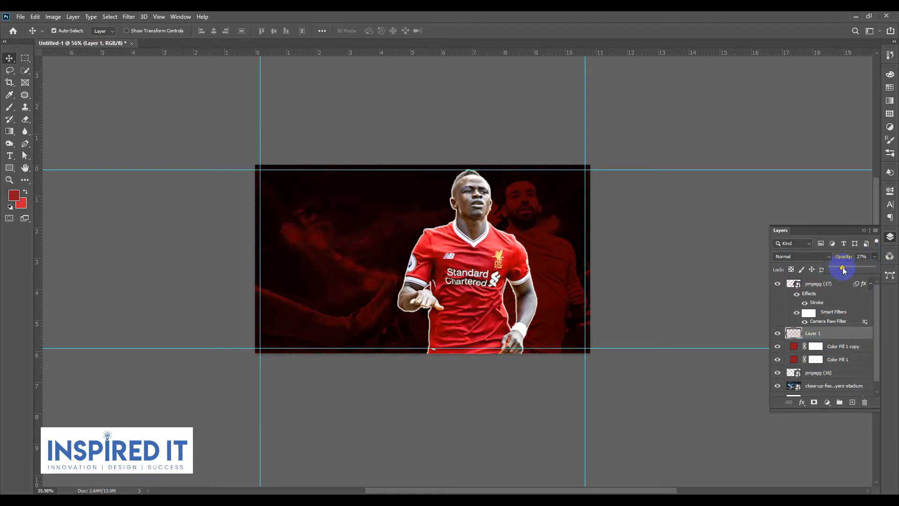
click(669, 279)
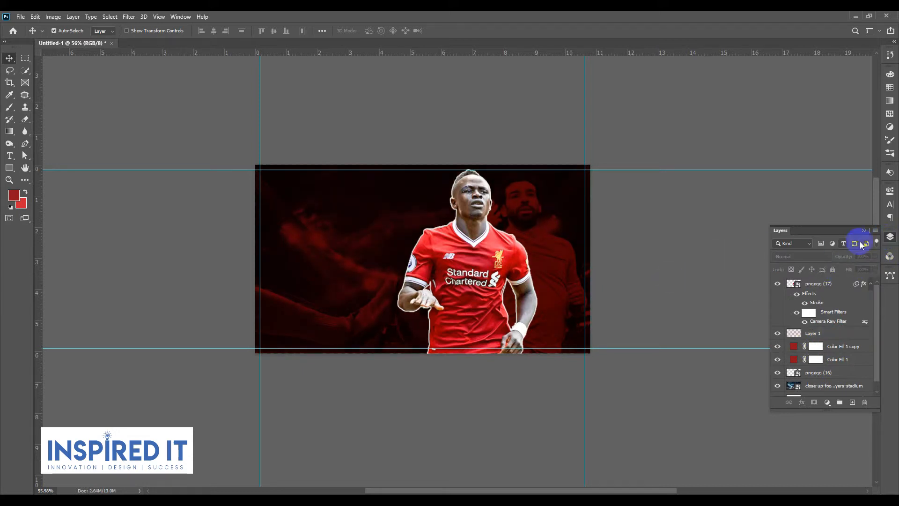
click(729, 243)
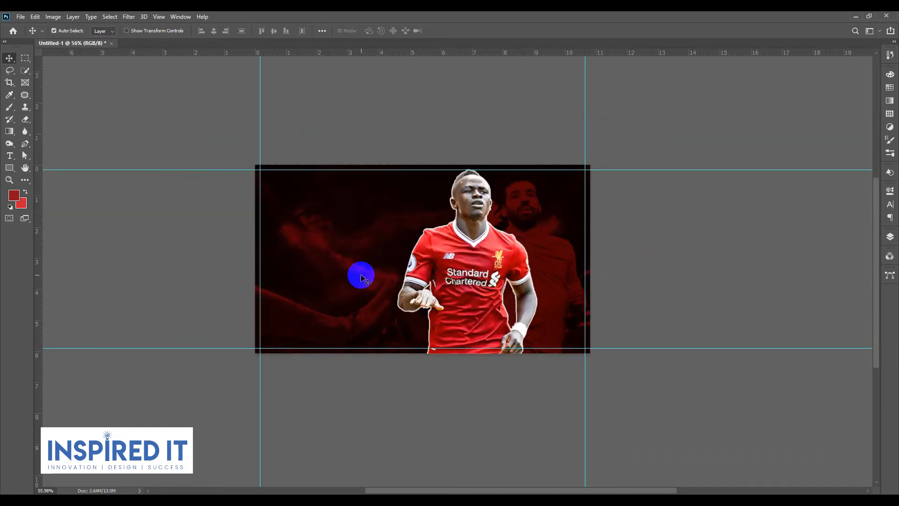
Copy "ALL REDS ROAD TO THE FINAL" from the THMB Notepad file and paste it as a text layer left of the player.
key(alt+Tab)
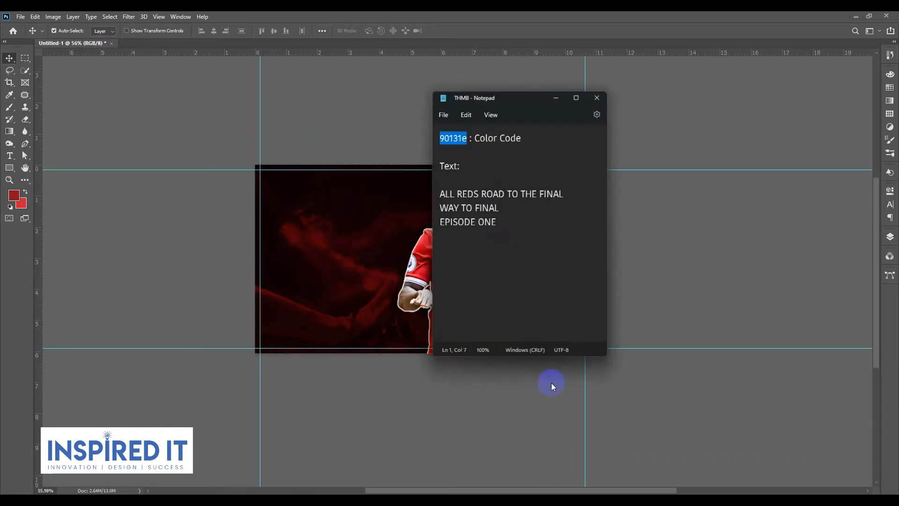
drag(563, 183, 425, 184)
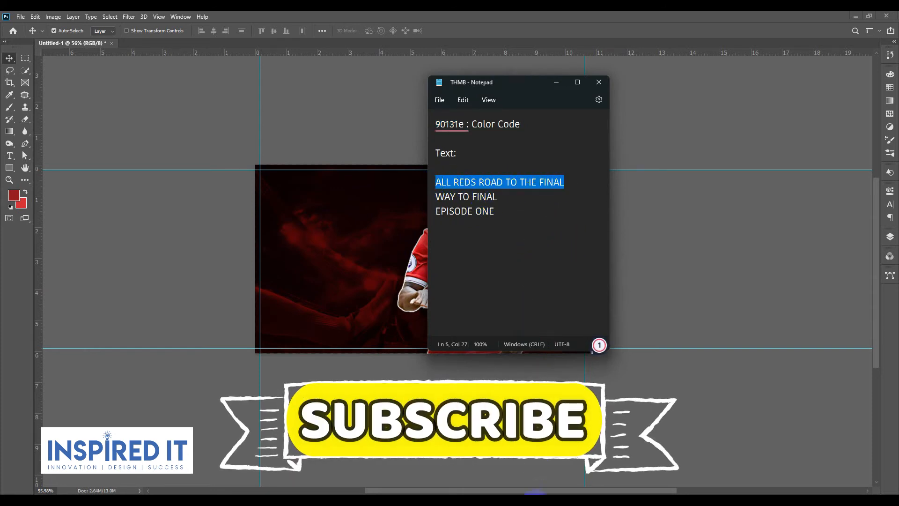
click(508, 495)
click(8, 155)
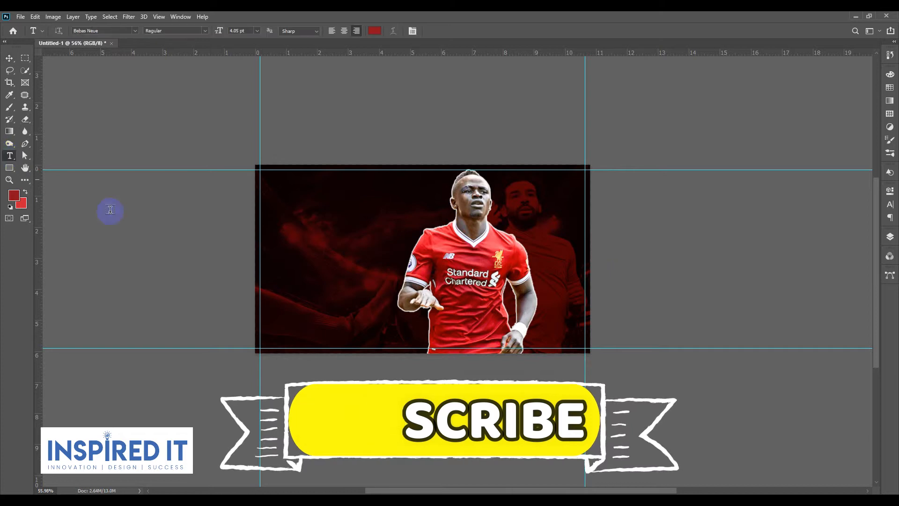
scroll(304, 267, up, 2)
click(305, 252)
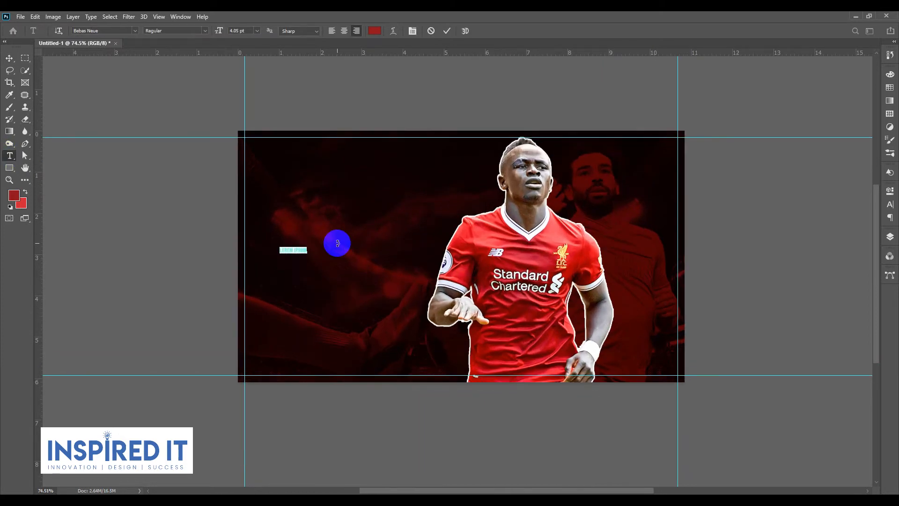
click(9, 59)
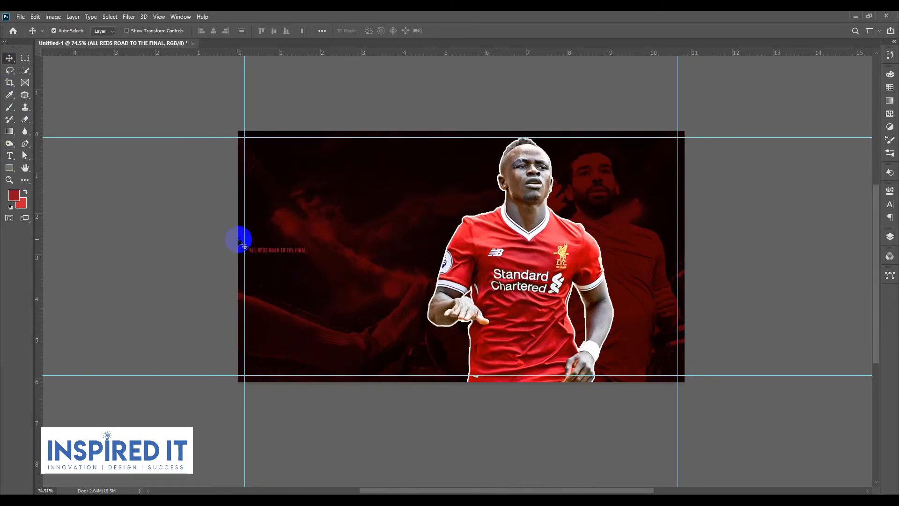
Shift the title text slightly right on the canvas and recolor it white using the default colors.
scroll(277, 251, up, 2)
drag(292, 247, 348, 232)
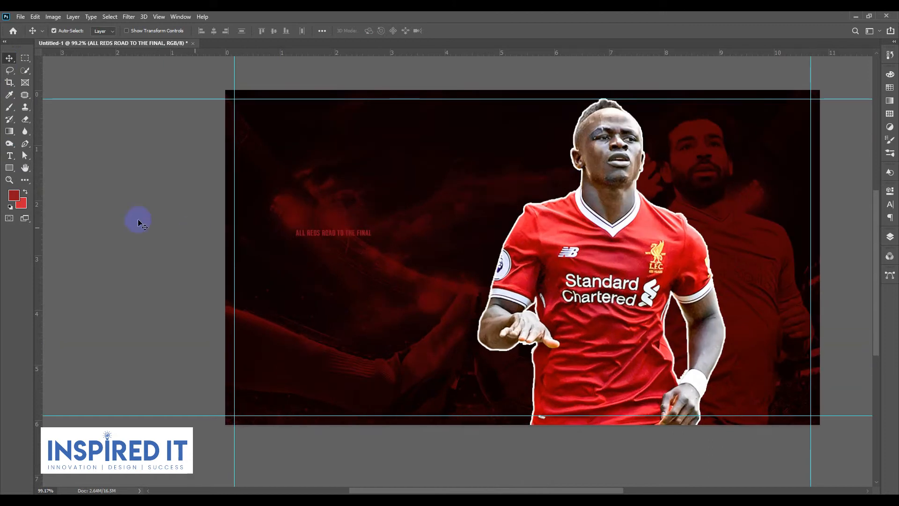
click(11, 207)
scroll(331, 235, up, 5)
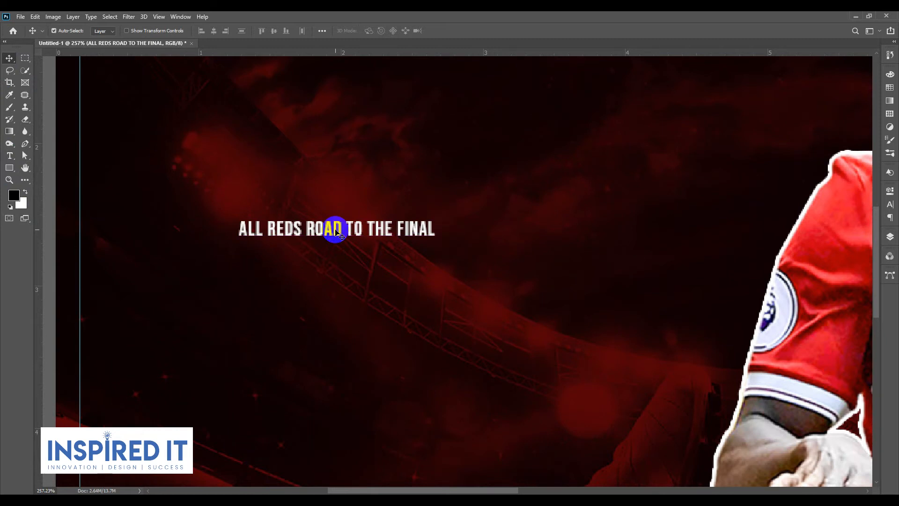
Scale the white title line up to about a third of the canvas width.
scroll(336, 232, down, 4)
key(ctrl+t)
drag(381, 235, 442, 285)
key(Return)
Duplicate the title line into four copies stacked vertically in the empty area beside the front player.
scroll(430, 292, down, 2)
drag(389, 243, 404, 298)
scroll(333, 219, down, 1)
click(333, 218)
scroll(447, 213, up, 1)
click(373, 254)
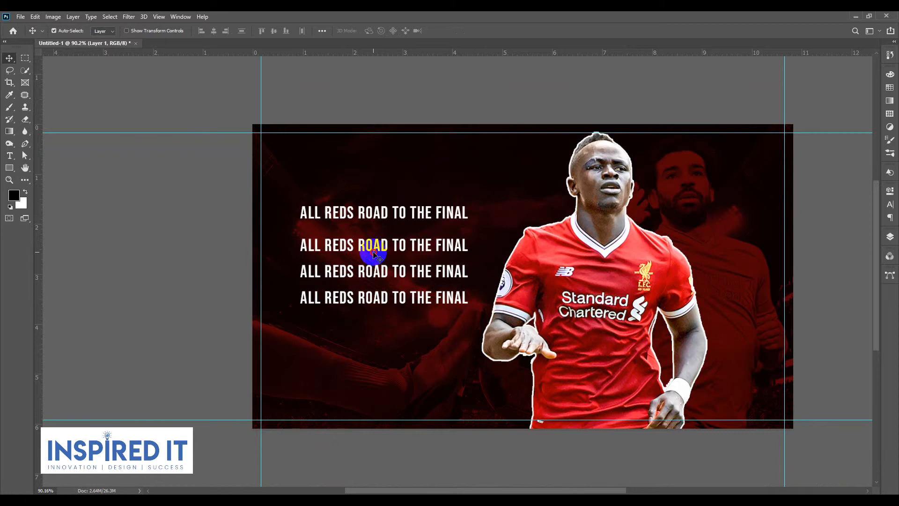
Trim the second title line from the top so that it reads only "ALL REDS".
double_click(384, 248)
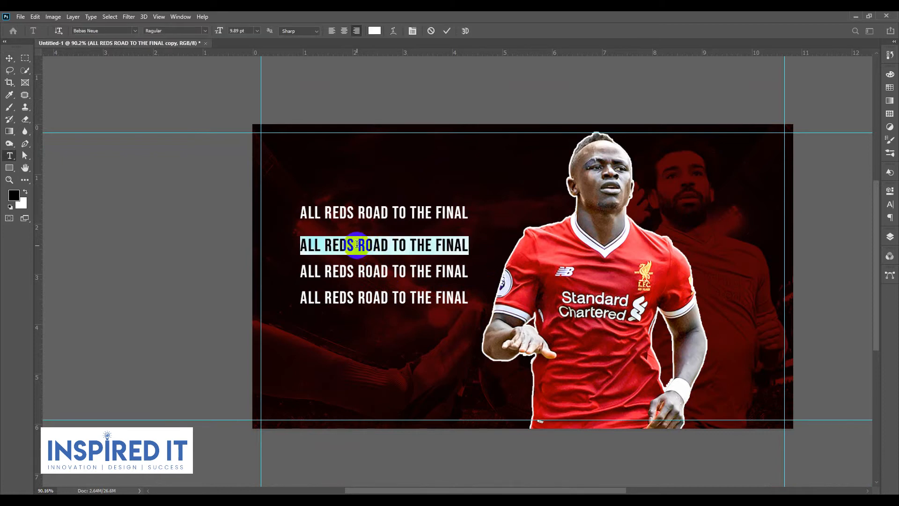
drag(355, 246, 512, 252)
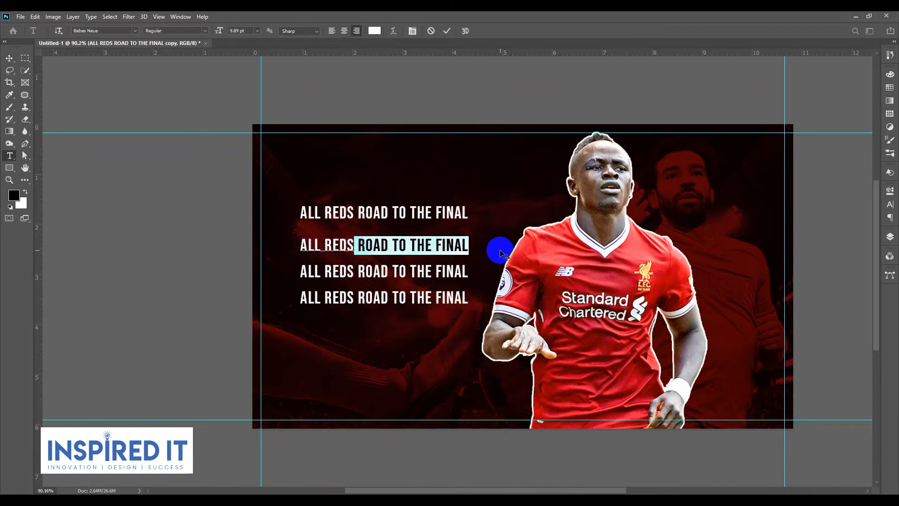
key(BackSpace)
click(8, 58)
Cut the third title line down to "ROAD TO" by removing the words before and after it.
double_click(378, 276)
drag(302, 274, 362, 272)
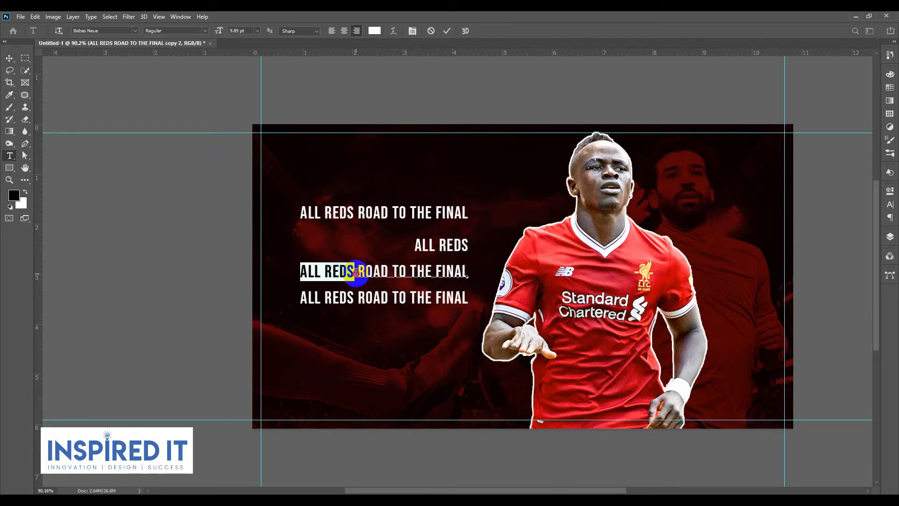
key(BackSpace)
drag(406, 272, 487, 266)
key(BackSpace)
click(8, 59)
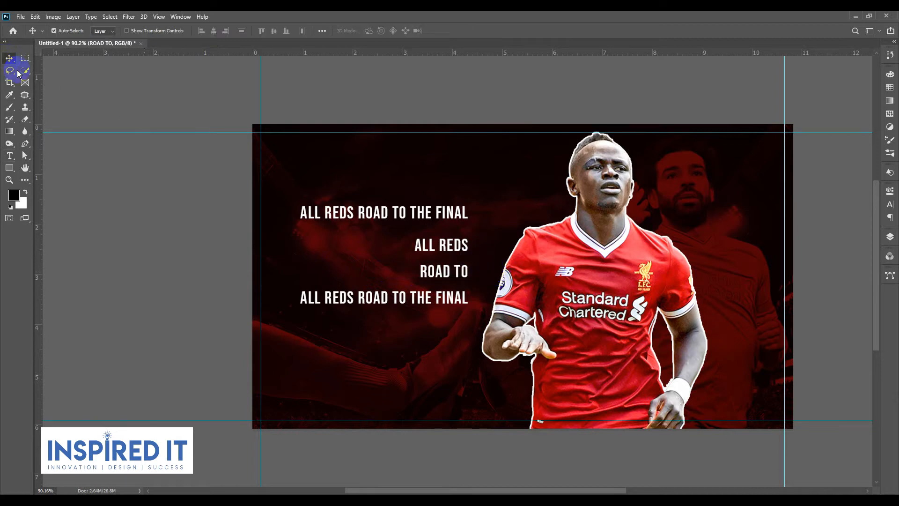
Shorten the lowest title line to "THE FINAL".
double_click(350, 299)
drag(302, 298, 403, 298)
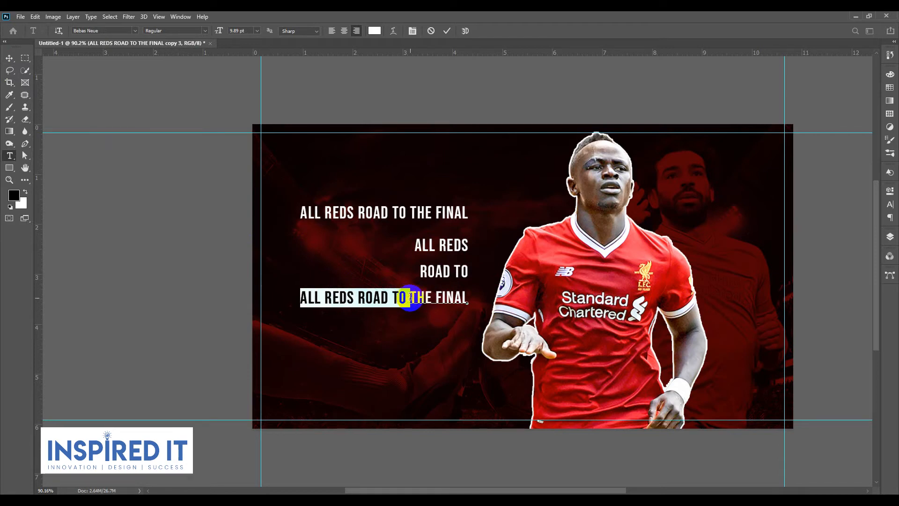
key(BackSpace)
click(12, 59)
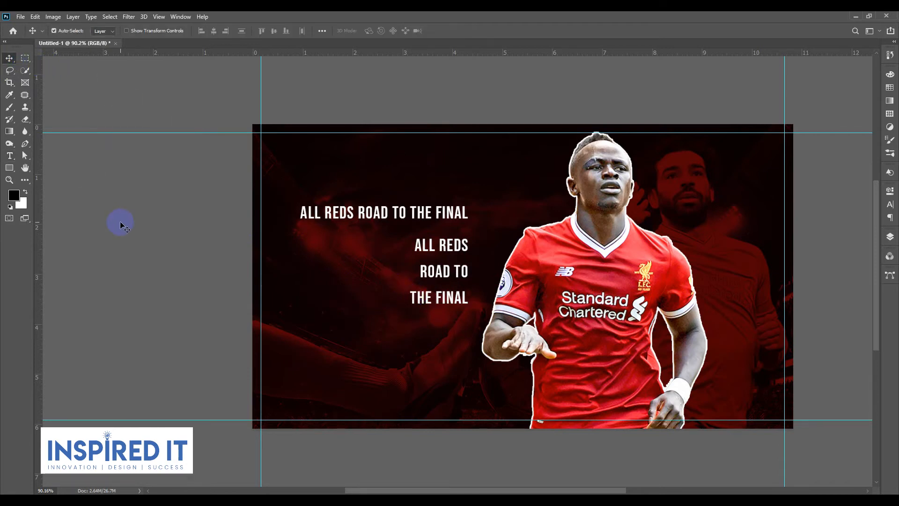
Move "THE FINAL" up and "ALL REDS" down so both sit tightly against the "ROAD TO" line.
scroll(456, 301, up, 5)
drag(446, 290, 448, 268)
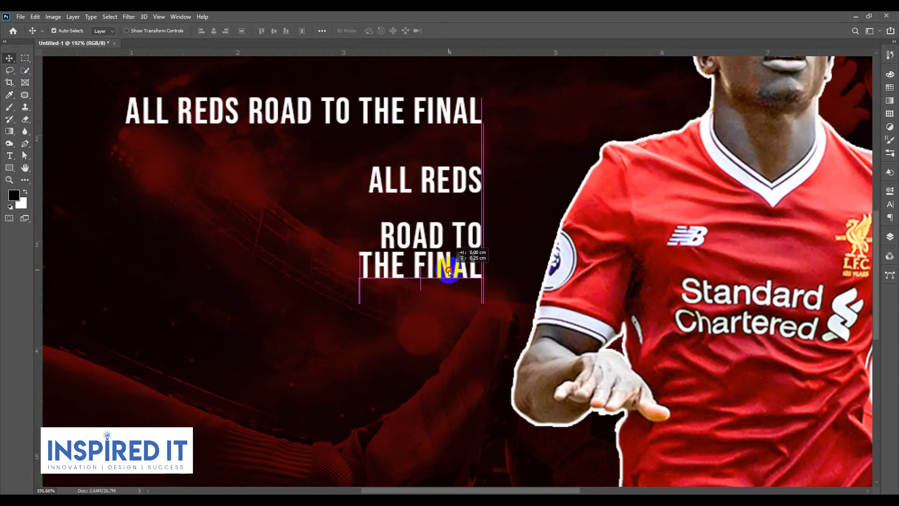
drag(438, 185, 440, 209)
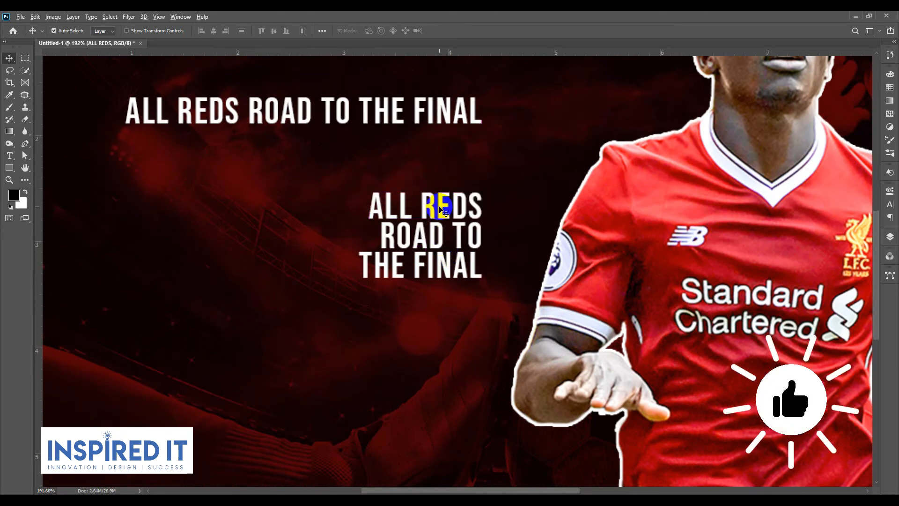
Change the font of the "ALL REDS" line to Anton.
scroll(440, 207, down, 5)
double_click(435, 213)
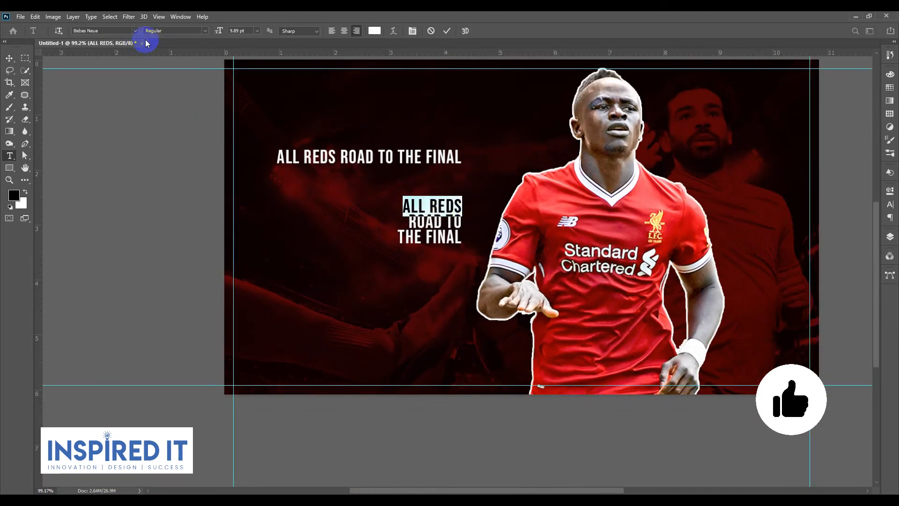
click(135, 30)
click(111, 63)
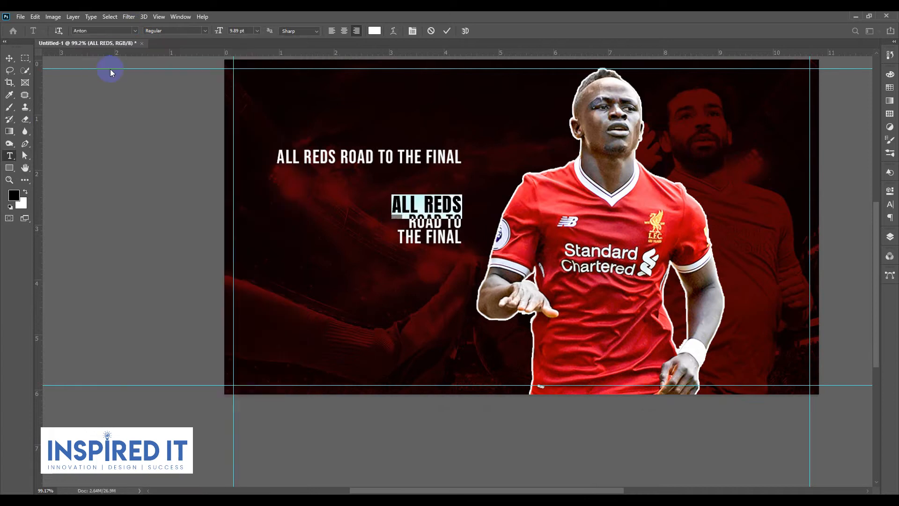
click(9, 58)
Change the font of the "ROAD TO" line to Anton.
double_click(447, 223)
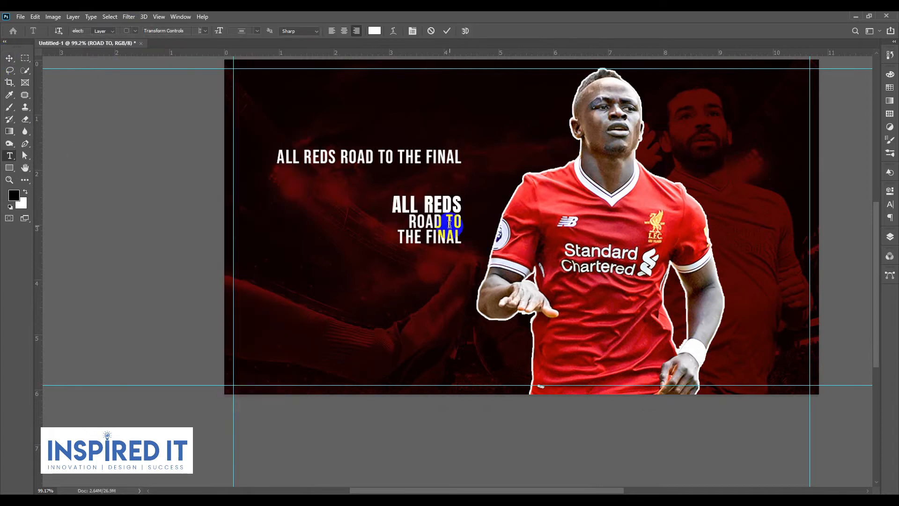
click(135, 31)
click(110, 63)
click(9, 58)
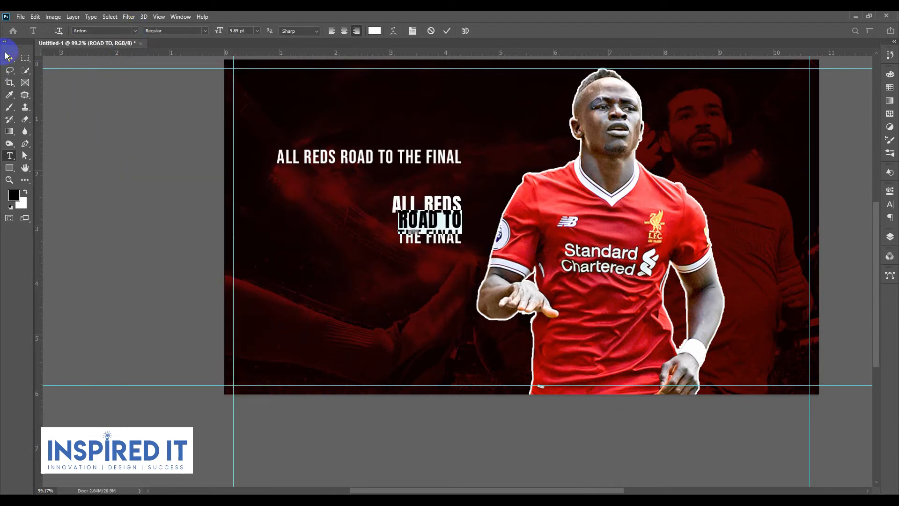
click(111, 182)
Change the font of the "THE FINAL" line to Anton.
double_click(432, 237)
click(134, 31)
click(117, 62)
click(9, 59)
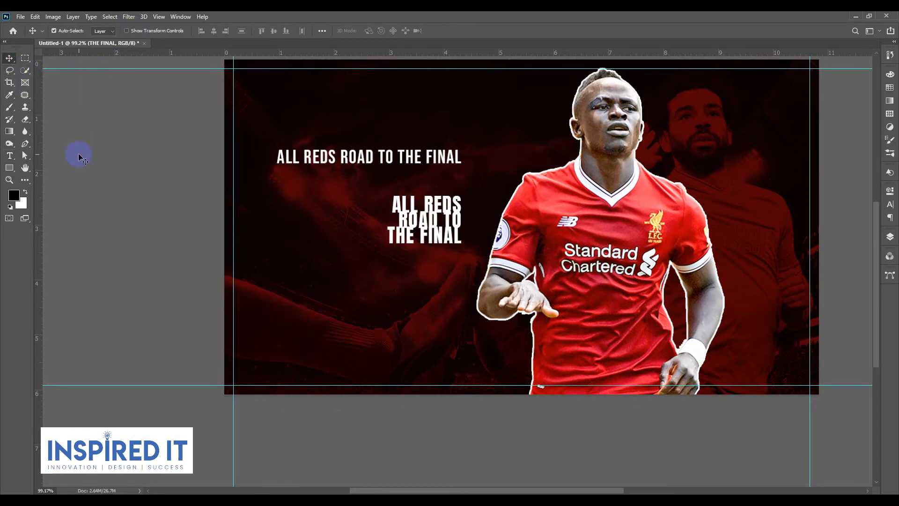
Spread the three Anton title lines apart with even gaps and align their right edges.
scroll(384, 253, up, 2)
mouse_move(444, 229)
mouse_down()
mouse_move(443, 237)
mouse_move(443, 210)
mouse_move(445, 243)
mouse_up()
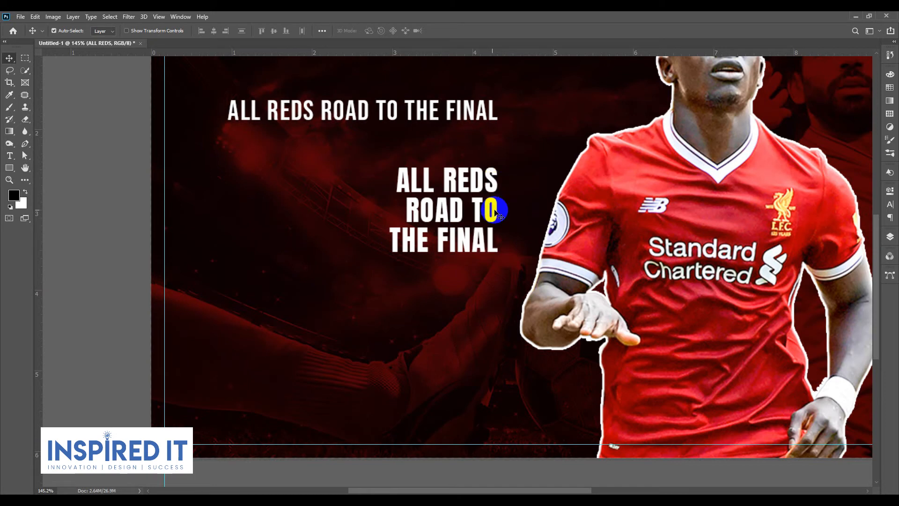
click(227, 33)
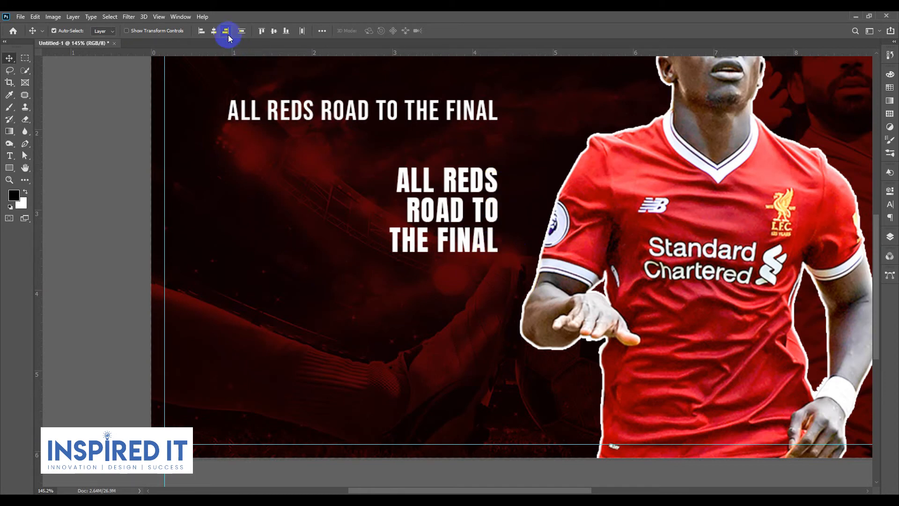
Scale the three stacked title lines together up to about a quarter of the canvas width, beside the front player.
scroll(294, 161, down, 5)
click(891, 237)
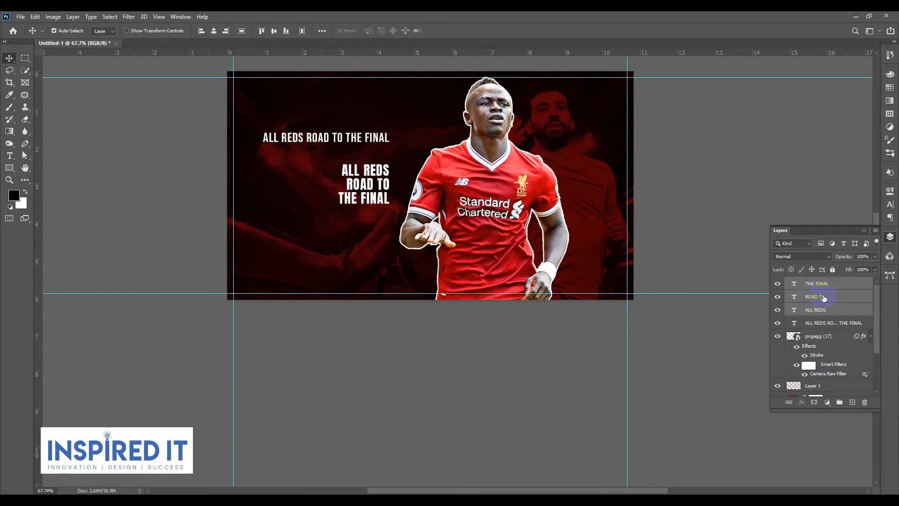
key(ctrl+t)
drag(338, 204, 307, 225)
drag(419, 170, 358, 193)
key(ctrl+z)
key(Return)
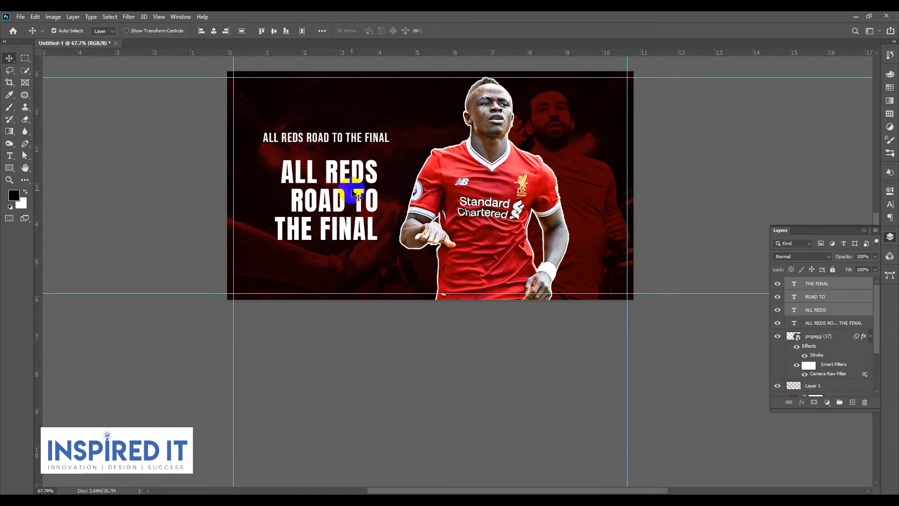
click(676, 156)
click(891, 240)
Delete the original single-line "ALL REDS ROAD TO THE FINAL" text above the stacked title.
scroll(428, 138, up, 4)
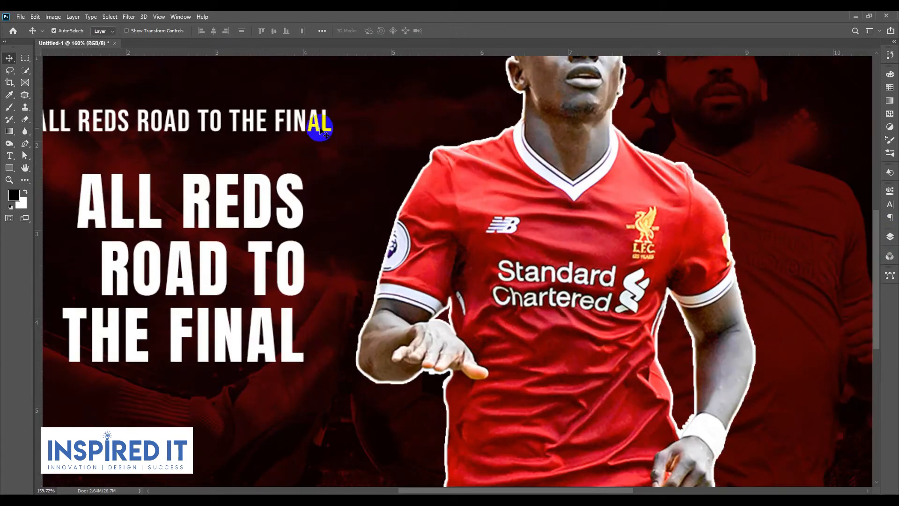
click(326, 125)
key(Delete)
scroll(323, 122, down, 5)
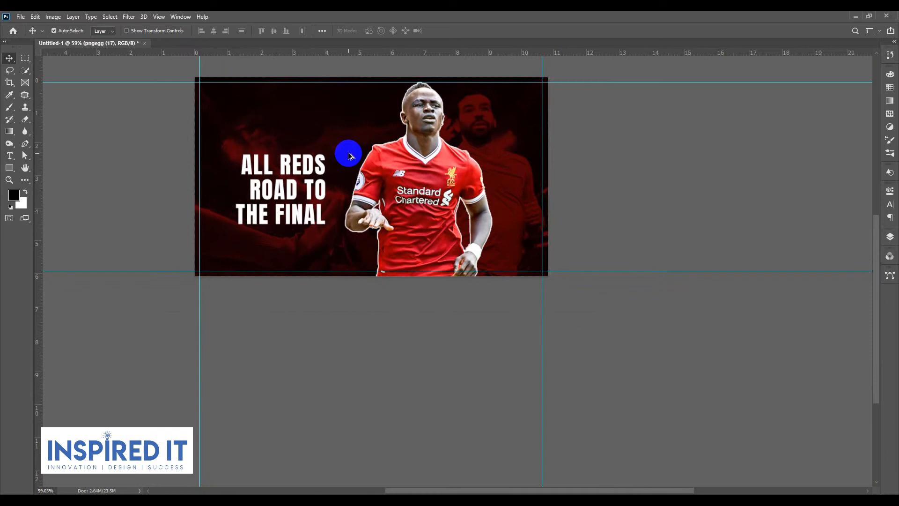
scroll(311, 186, up, 3)
scroll(311, 187, down, 4)
drag(401, 185, 487, 214)
scroll(388, 213, up, 3)
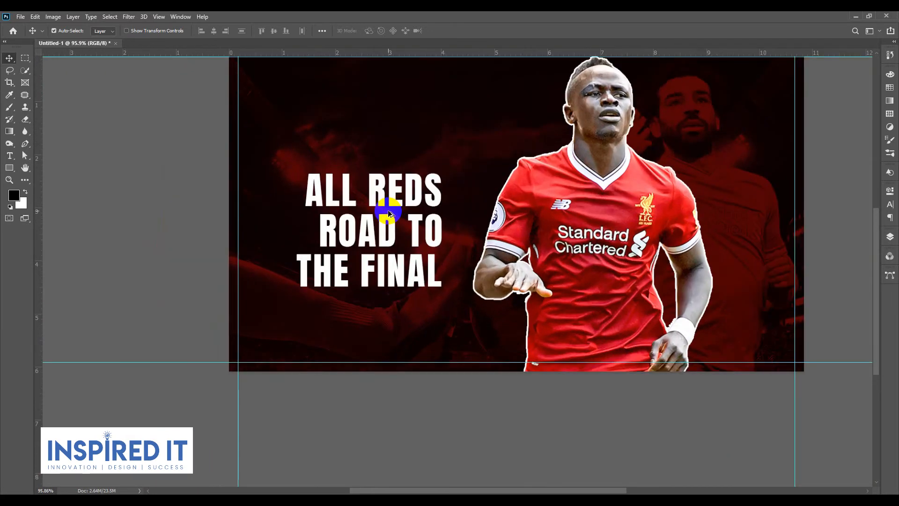
scroll(450, 214, down, 3)
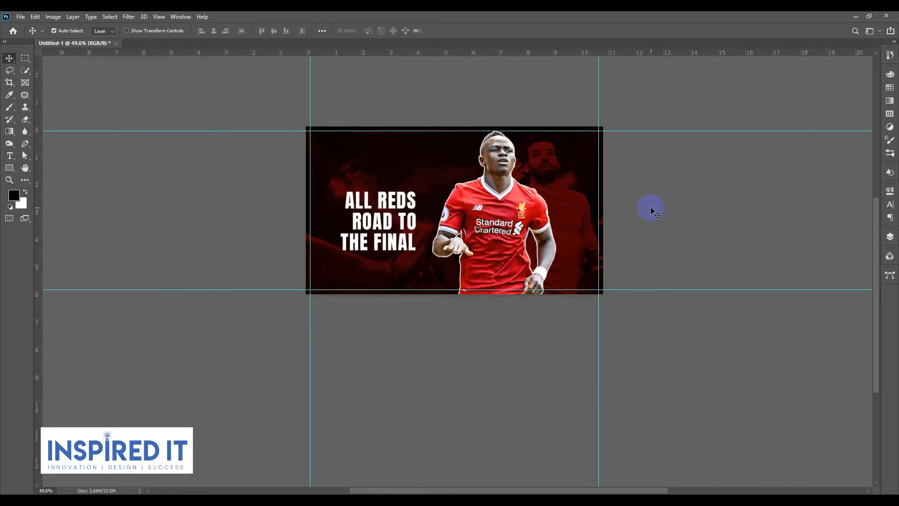
Copy "EPISODE ONE" from the THMB Notepad file and return to the Photoshop design.
key(alt+Tab)
click(516, 212)
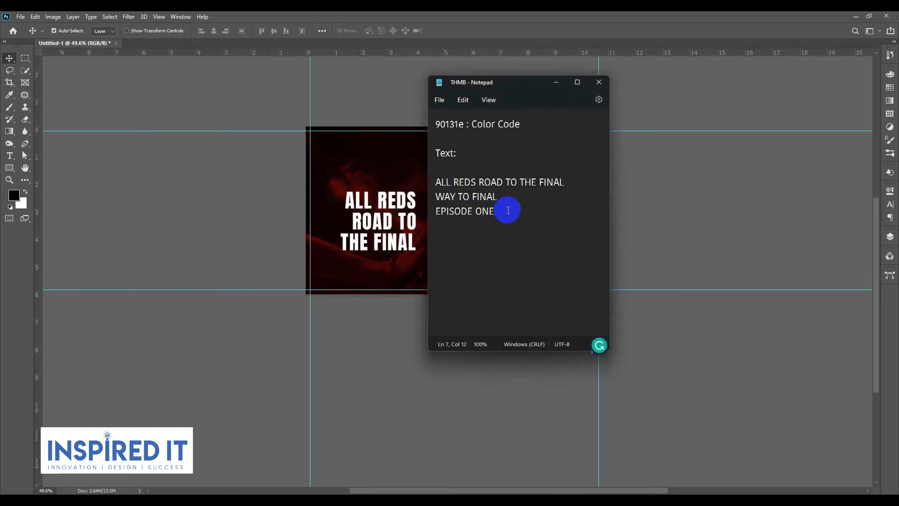
drag(508, 210, 434, 209)
key(ctrl+c)
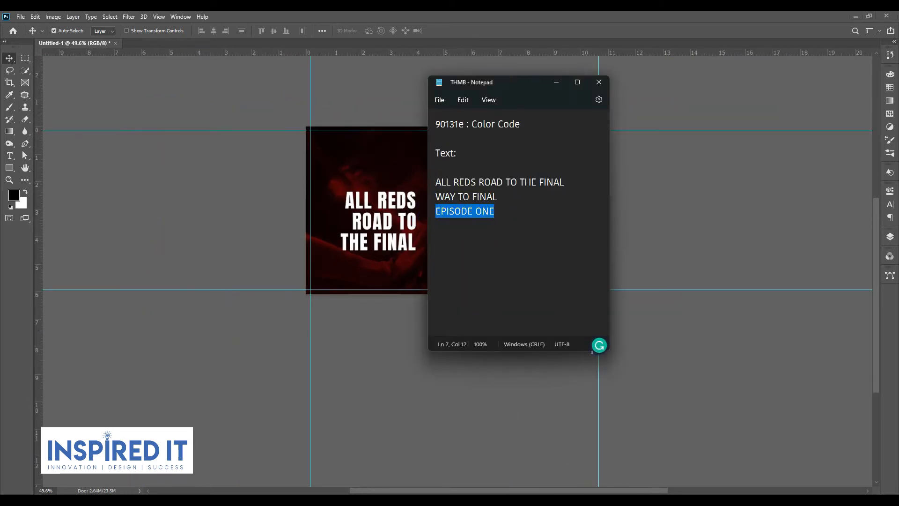
click(578, 226)
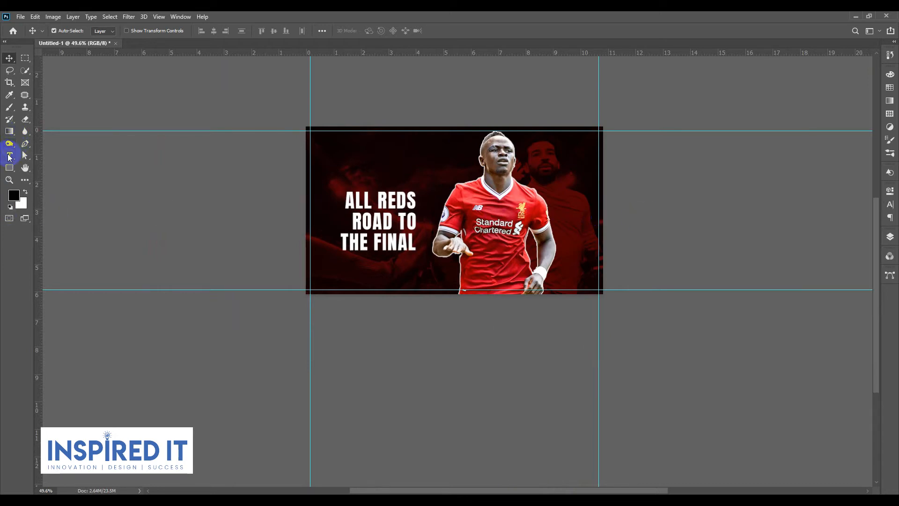
Duplicate the "THE FINAL" line directly below itself and replace the copy's text with the copied "EPISODE ONE".
scroll(412, 255, up, 3)
drag(411, 245, 412, 265)
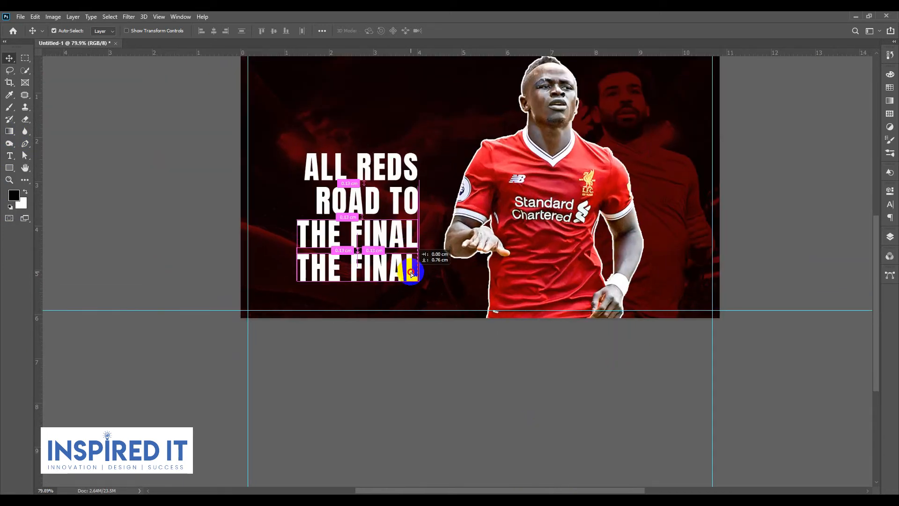
double_click(411, 271)
key(ctrl+v)
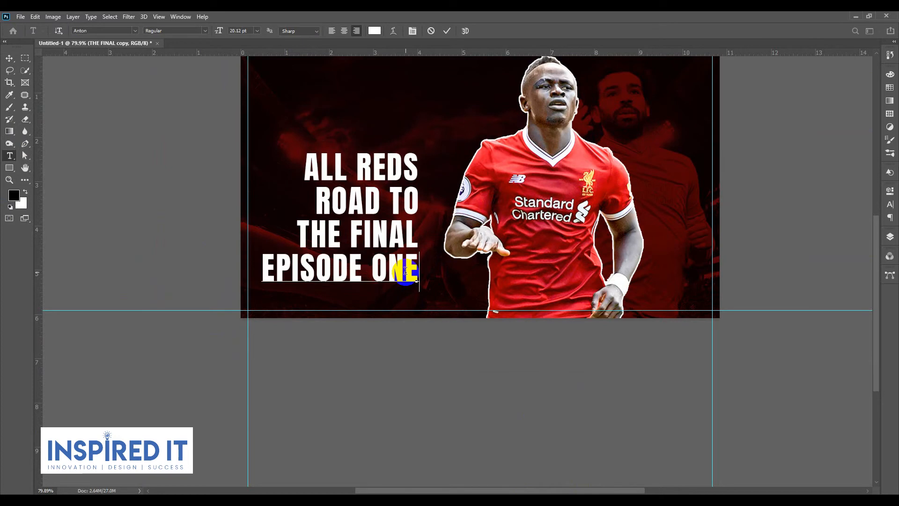
click(8, 57)
Scale the "EPISODE ONE" line down to about 34% and place it beneath the title.
key(ctrl+t)
drag(418, 283, 371, 281)
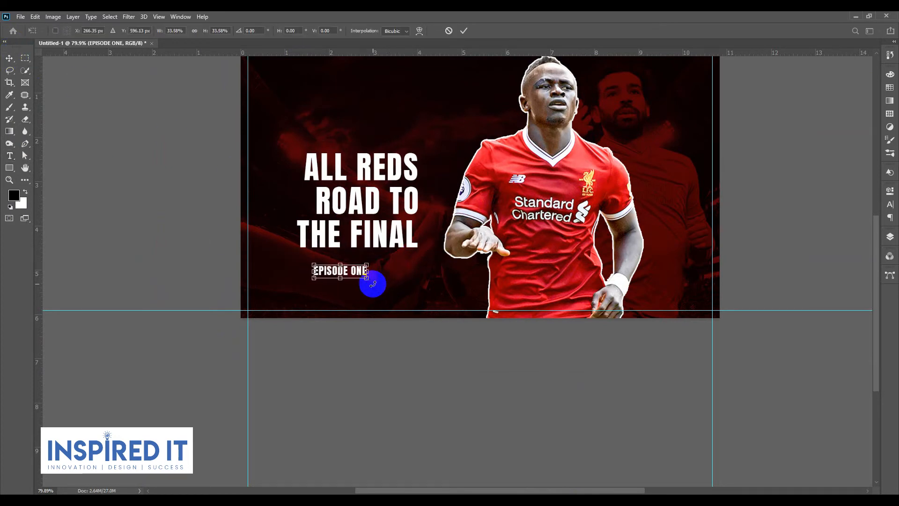
key(Return)
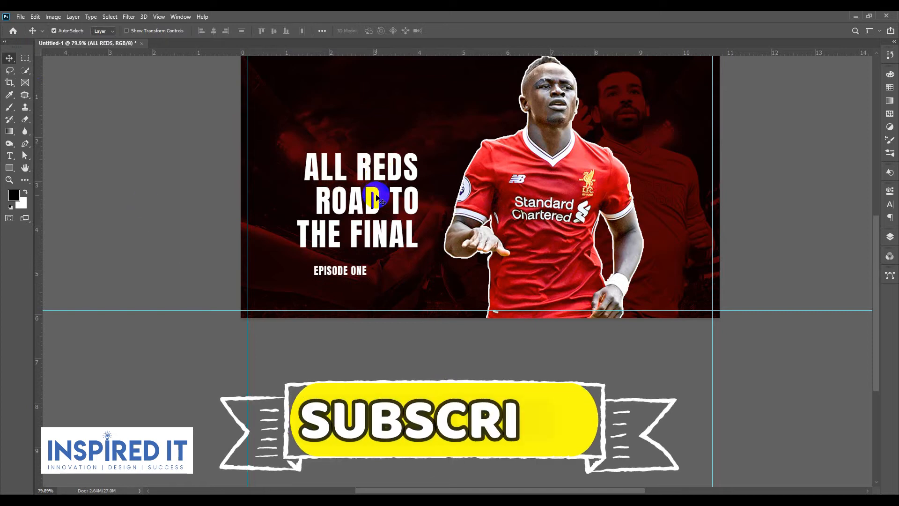
Align the three large title lines to their horizontal centres.
click(380, 234)
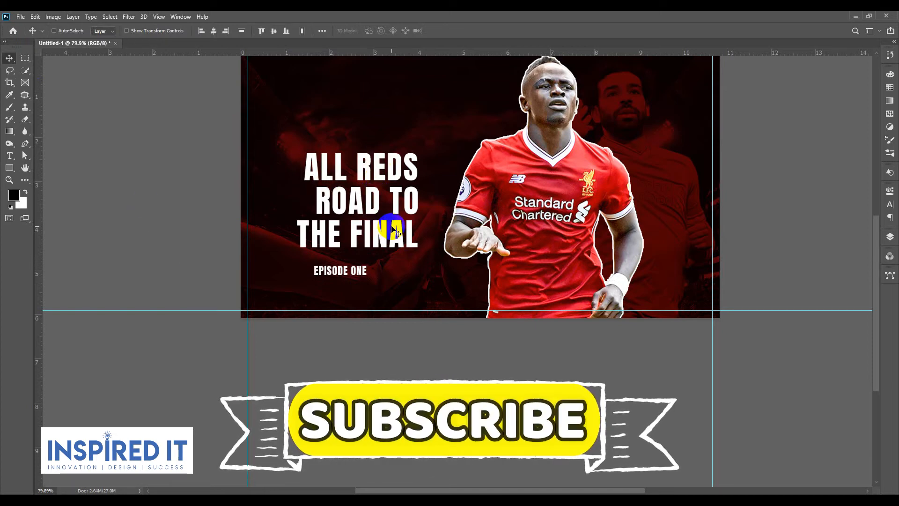
key(ctrl+t)
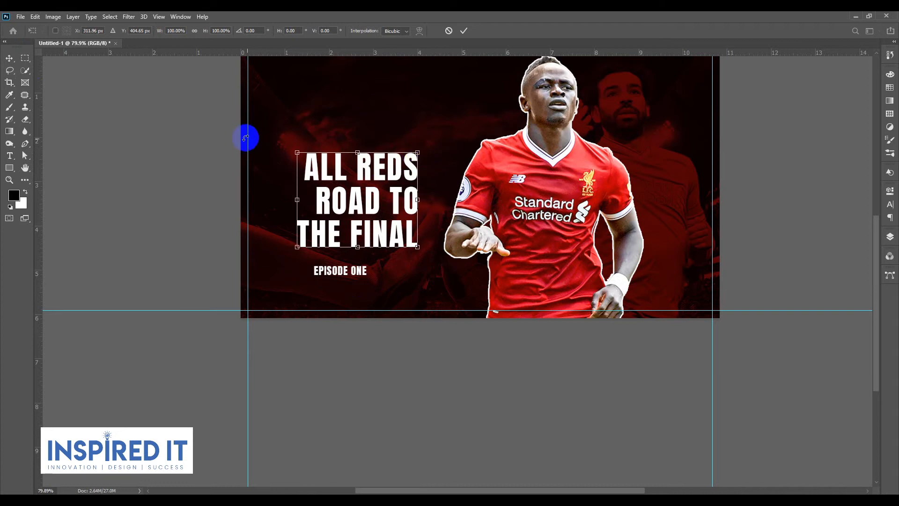
click(136, 130)
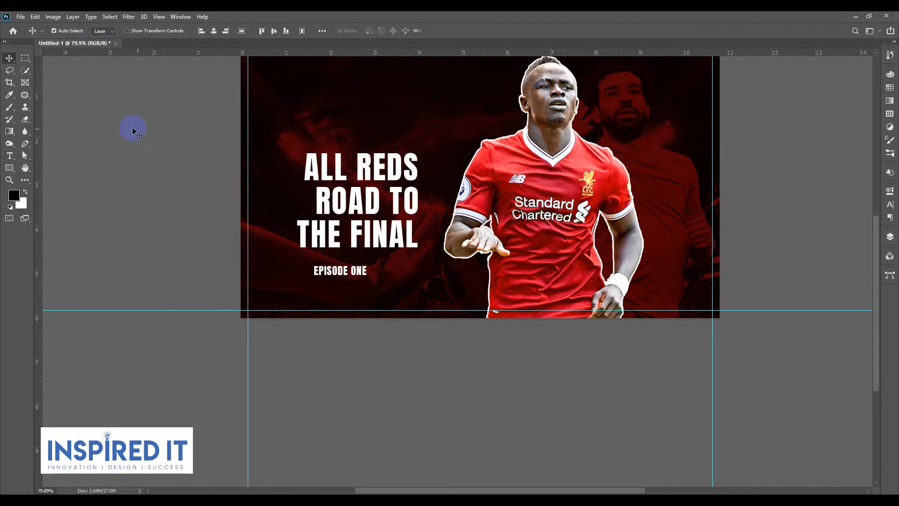
click(214, 31)
click(177, 144)
Select the "ALL REDS", "ROAD TO" and "THE FINAL" lines and align their left edges.
scroll(191, 184, down, 6)
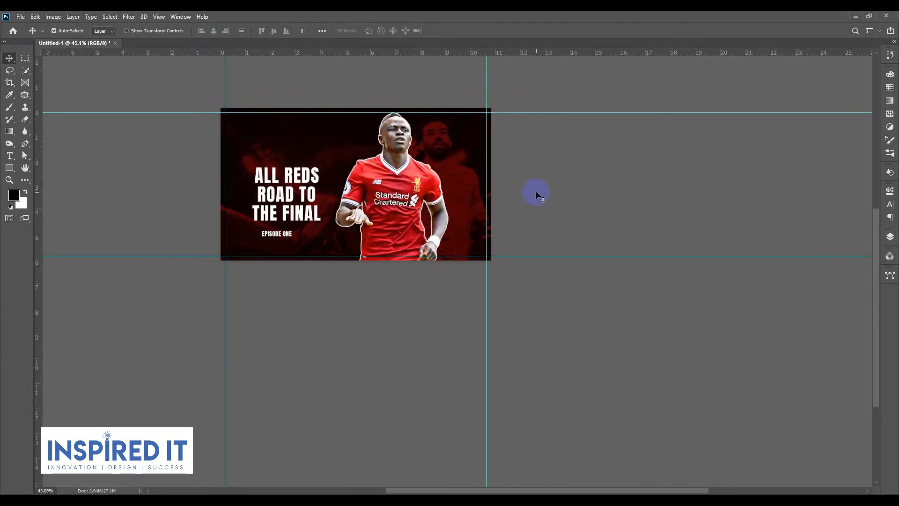
scroll(192, 186, up, 8)
click(315, 185)
shift+click(312, 214)
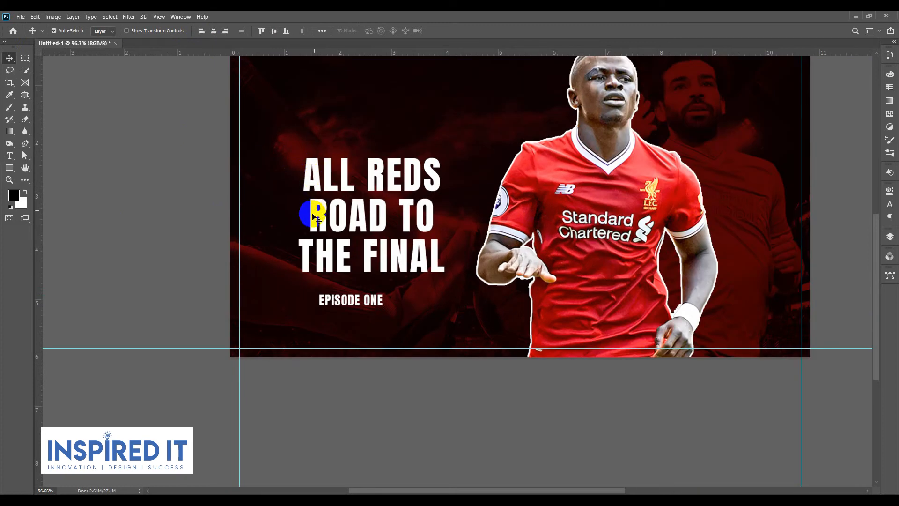
shift+click(308, 254)
click(202, 31)
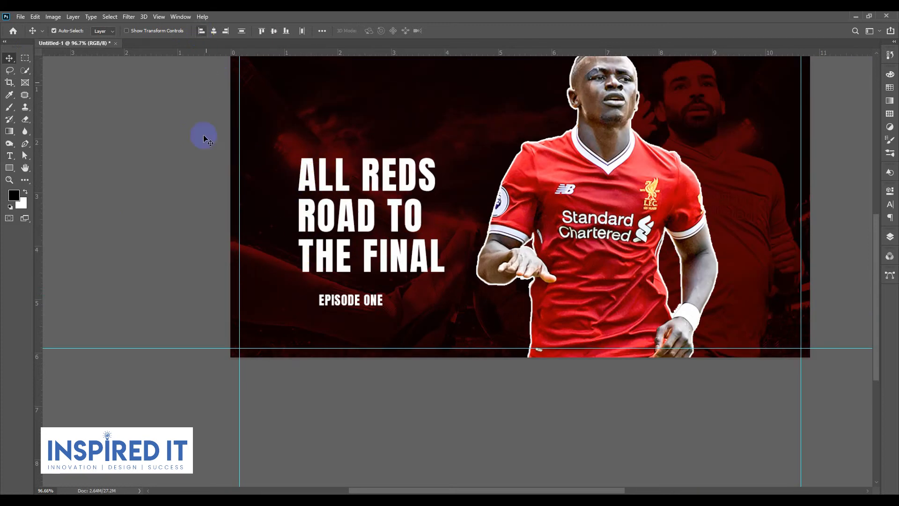
scroll(124, 194, down, 3)
drag(641, 205, 668, 199)
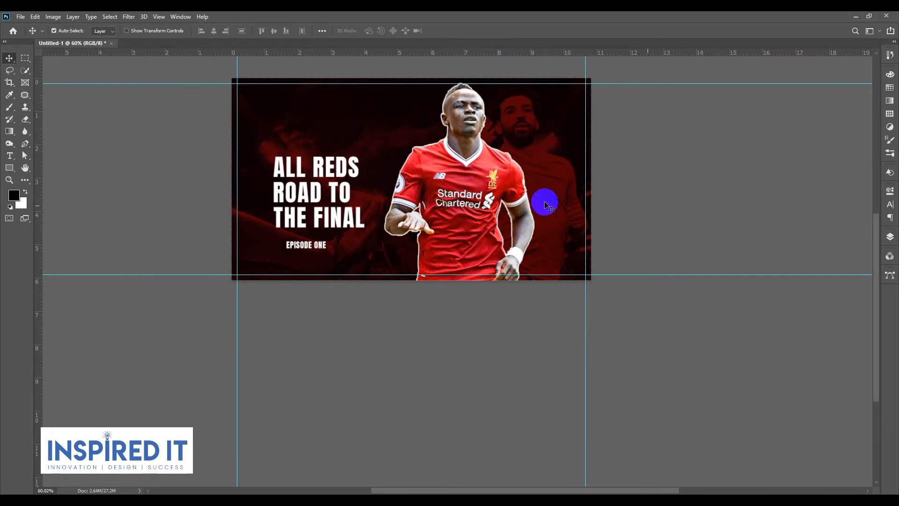
Draw a white rectangle about 225 × 46 px over the "EPISODE ONE" line, beneath "THE FINAL".
click(10, 168)
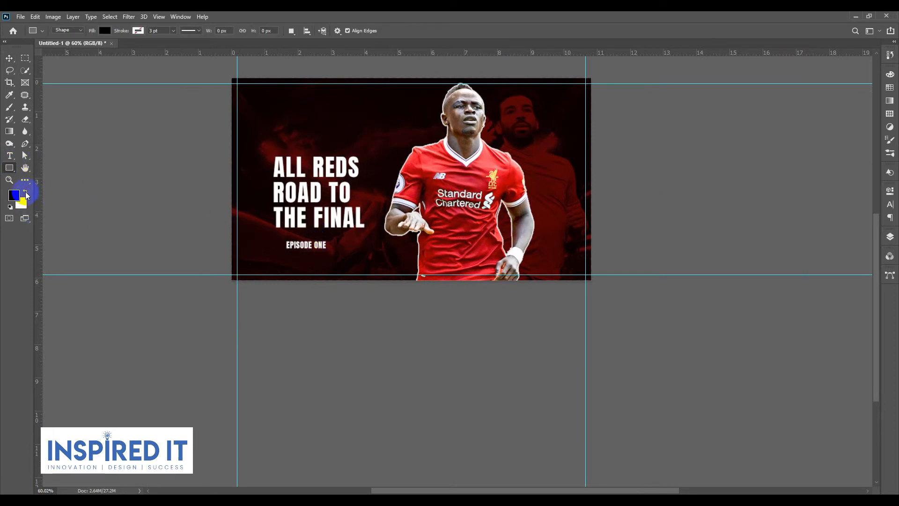
click(26, 192)
scroll(307, 253, up, 5)
drag(245, 219, 382, 248)
click(10, 57)
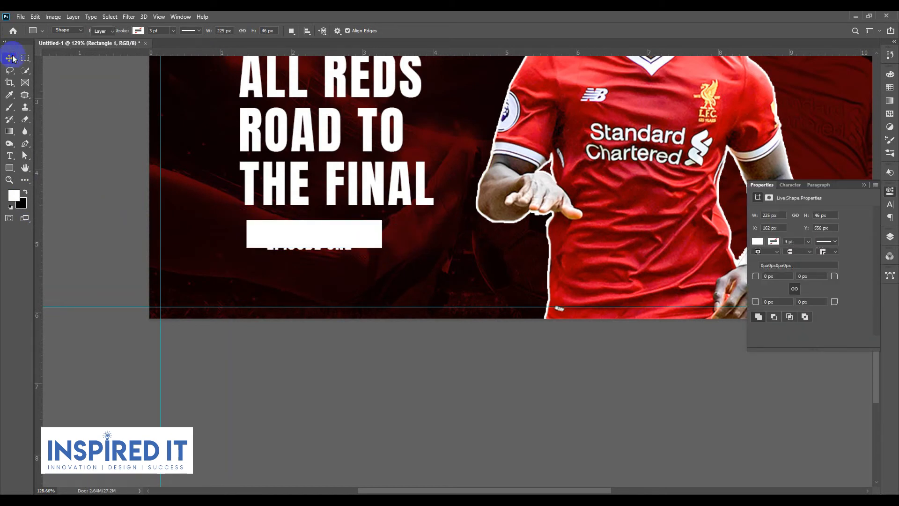
click(497, 244)
Move the white rectangle's layer directly below the "EPISODE ONE" text layer.
click(891, 240)
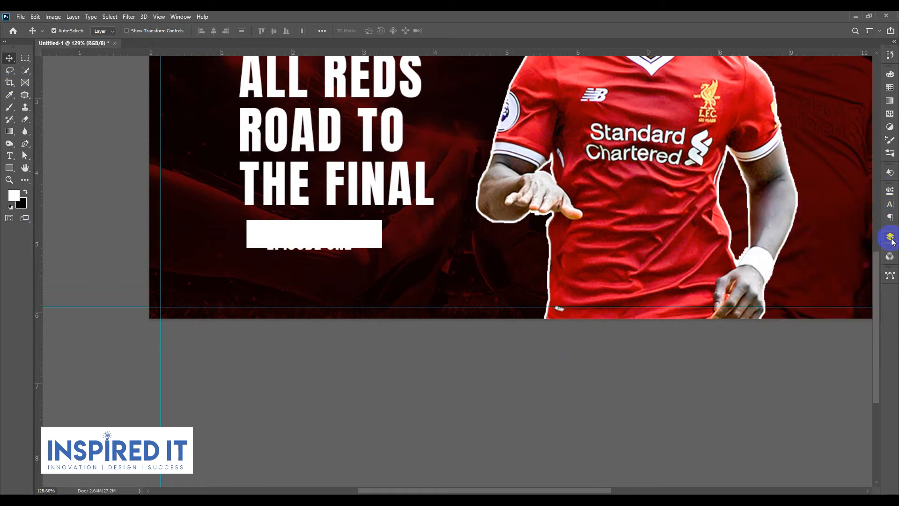
click(892, 218)
click(889, 212)
click(890, 236)
drag(819, 284, 820, 304)
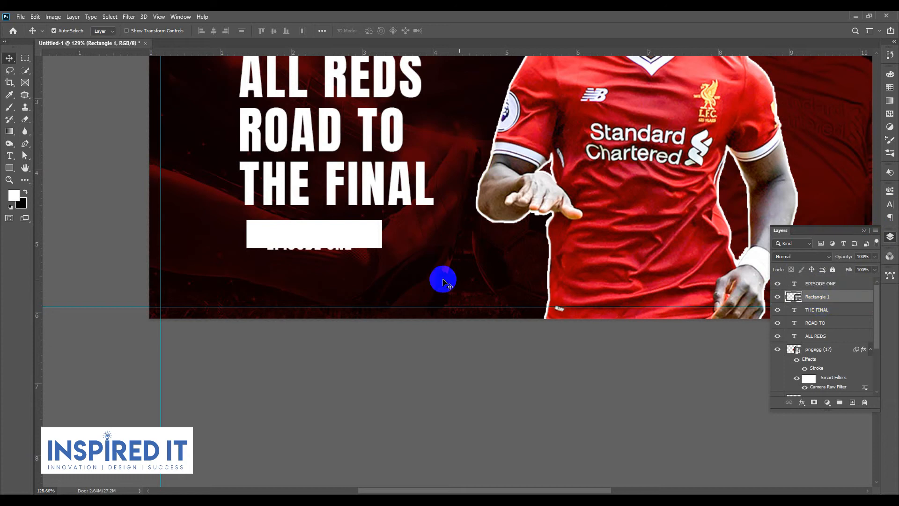
Recolour the "EPISODE ONE" text black, move it onto the white rectangle and centre the two horizontally.
click(824, 285)
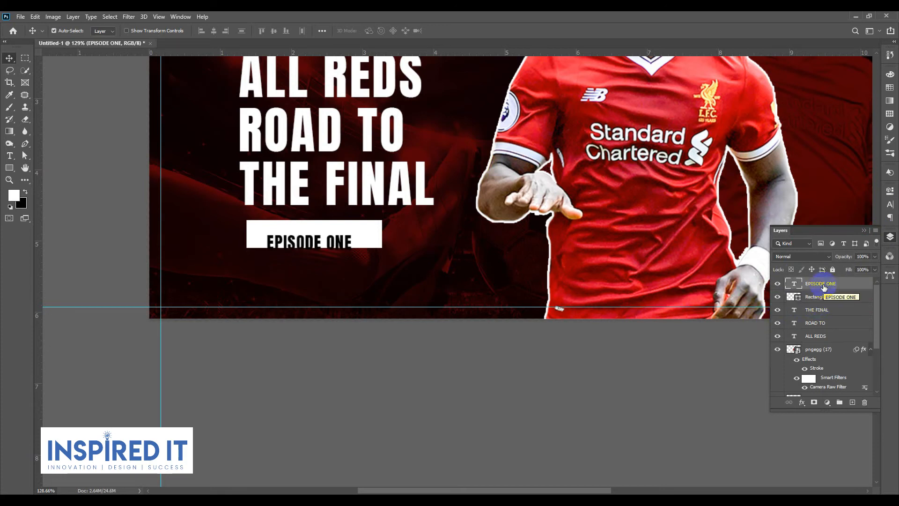
scroll(352, 237, up, 5)
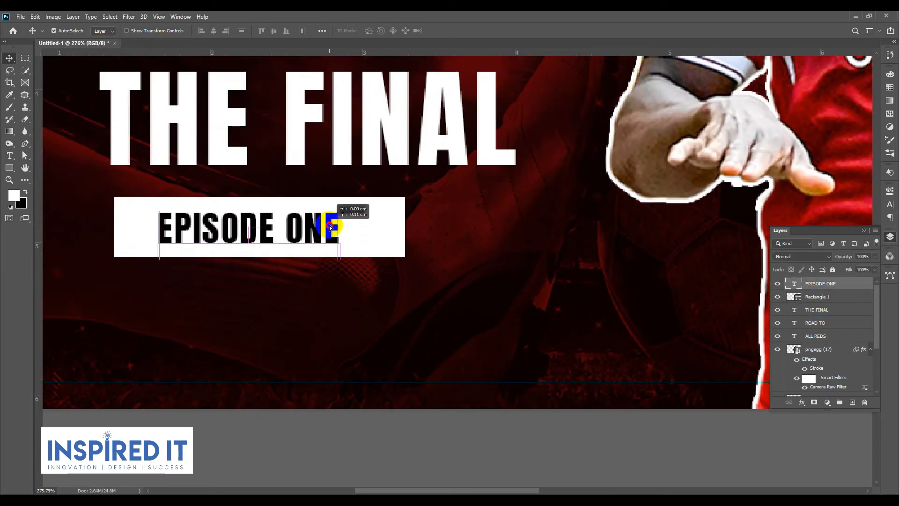
shift+click(354, 223)
click(213, 31)
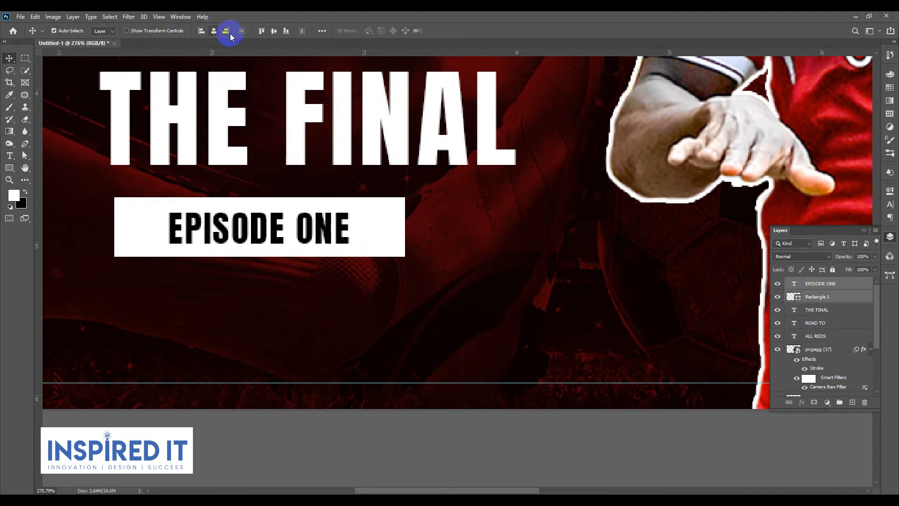
scroll(311, 267, down, 8)
click(349, 355)
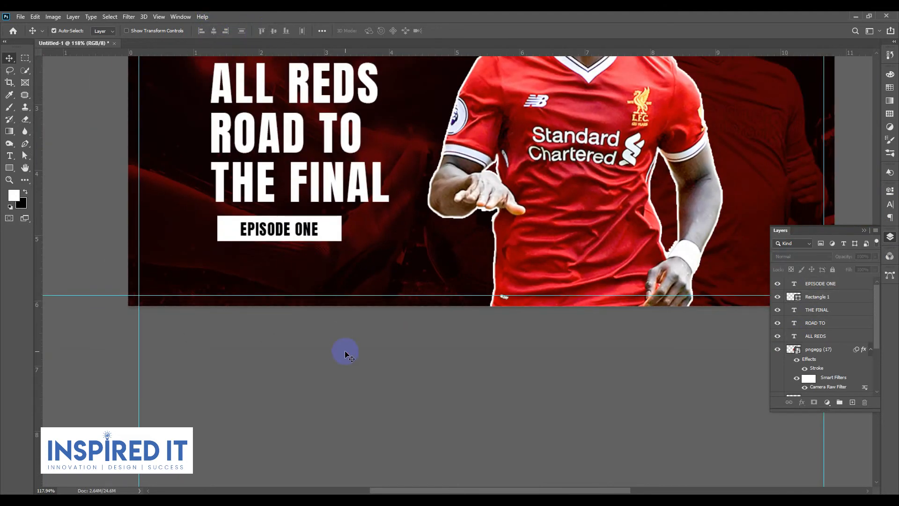
Align the left edge of the white rectangle with the "THE FINAL" line.
scroll(269, 253, up, 5)
click(257, 287)
shift+click(235, 230)
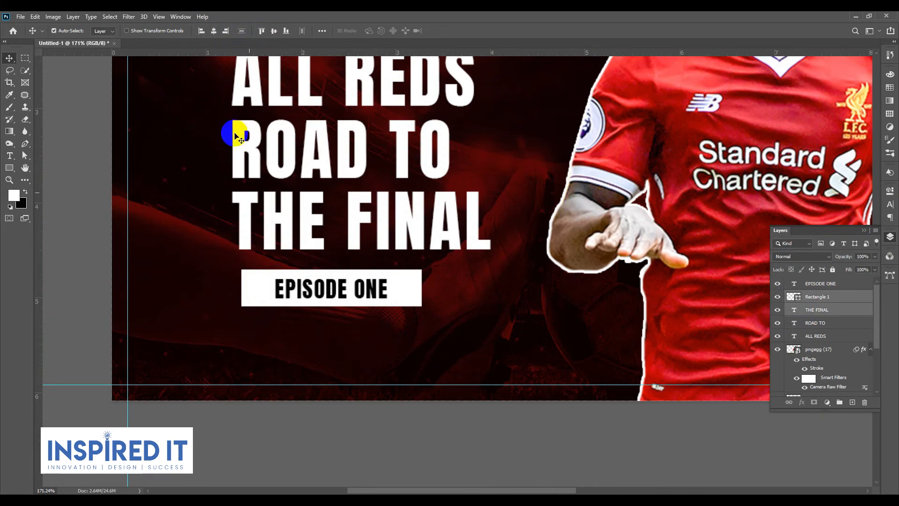
click(201, 32)
click(85, 210)
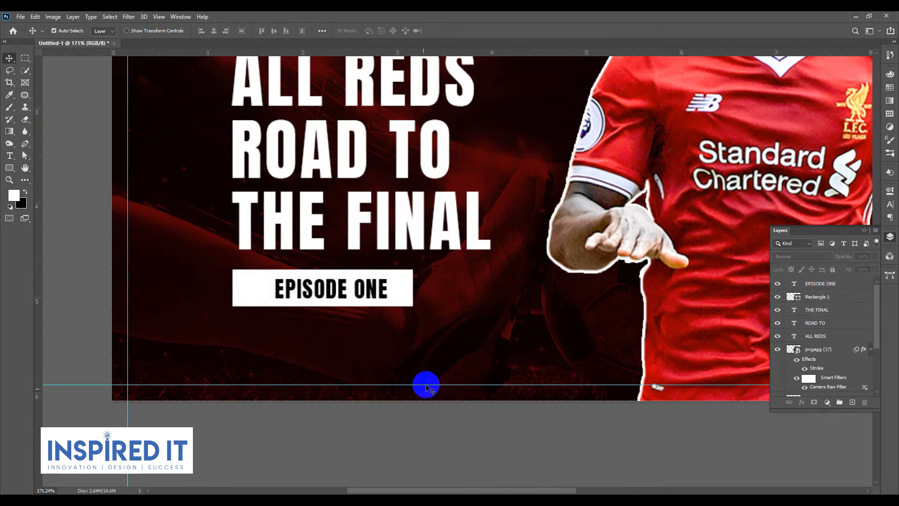
Centre the "EPISODE ONE" text inside the left-aligned white rectangle.
scroll(357, 311, up, 5)
drag(380, 279, 358, 274)
shift+click(409, 269)
click(213, 30)
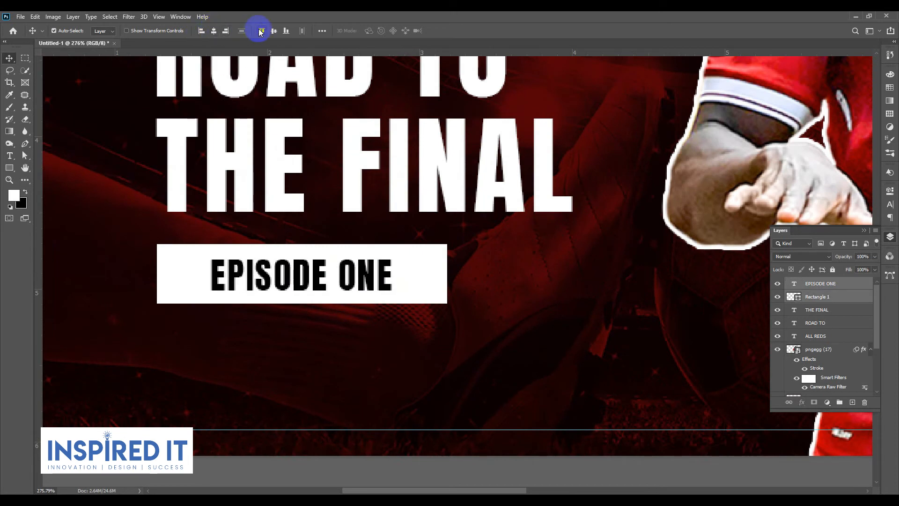
scroll(411, 304, down, 6)
click(429, 418)
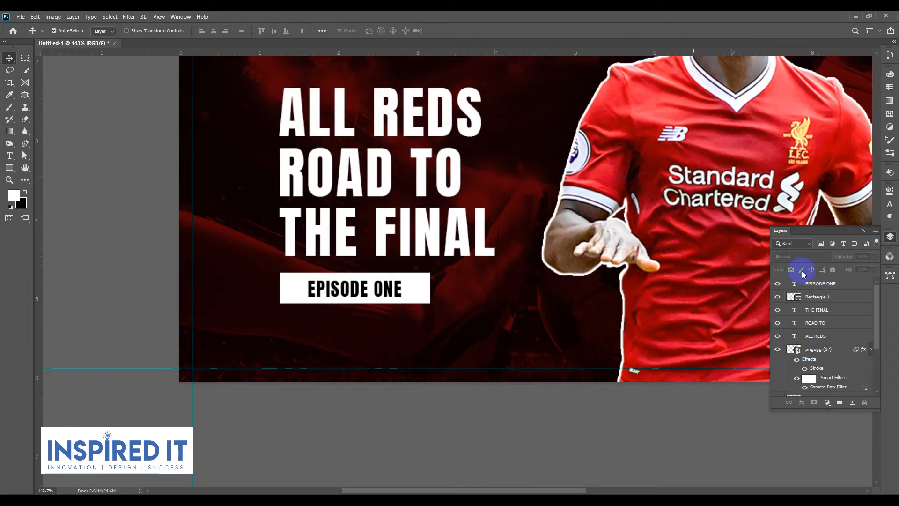
click(890, 238)
Pick a light red as the background colour and fill the "EPISODE ONE" text with it.
scroll(121, 327, down, 3)
click(21, 202)
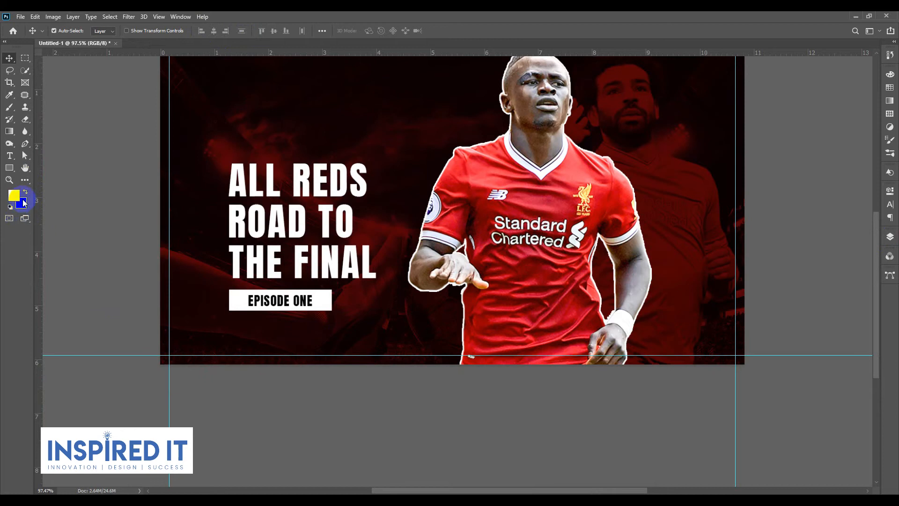
click(468, 180)
click(587, 264)
key(v)
scroll(300, 305, up, 8)
key(alt+BackSpace)
key(ctrl+BackSpace)
scroll(291, 311, down, 8)
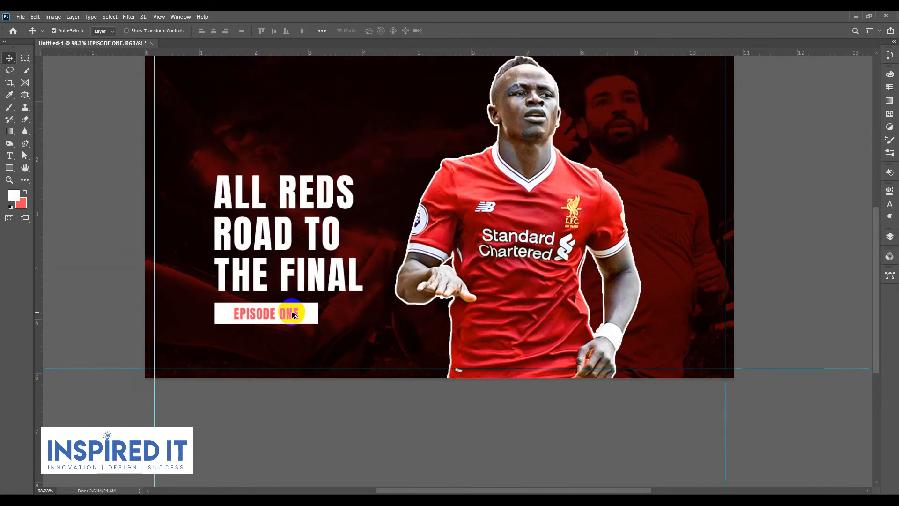
Set the "Color Fill 1 copy" layer to Normal blending and sample its solid dark red as the background colour.
click(891, 237)
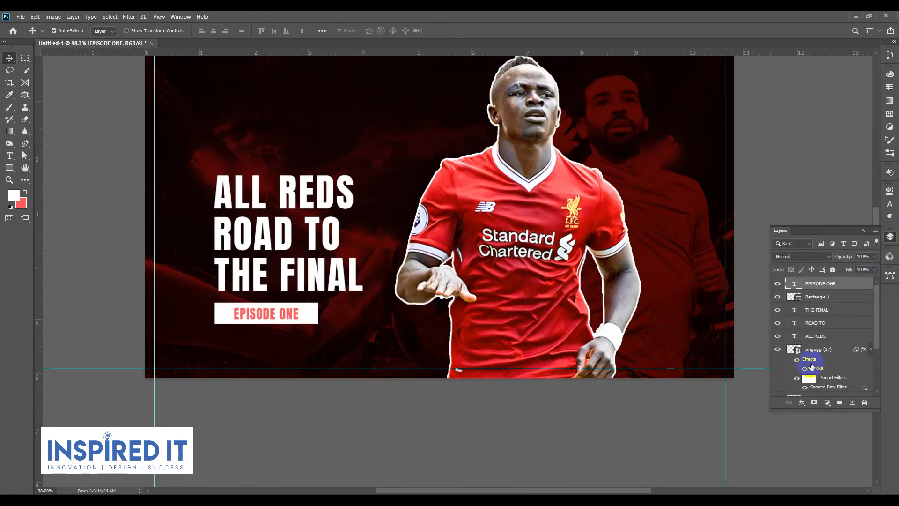
click(838, 360)
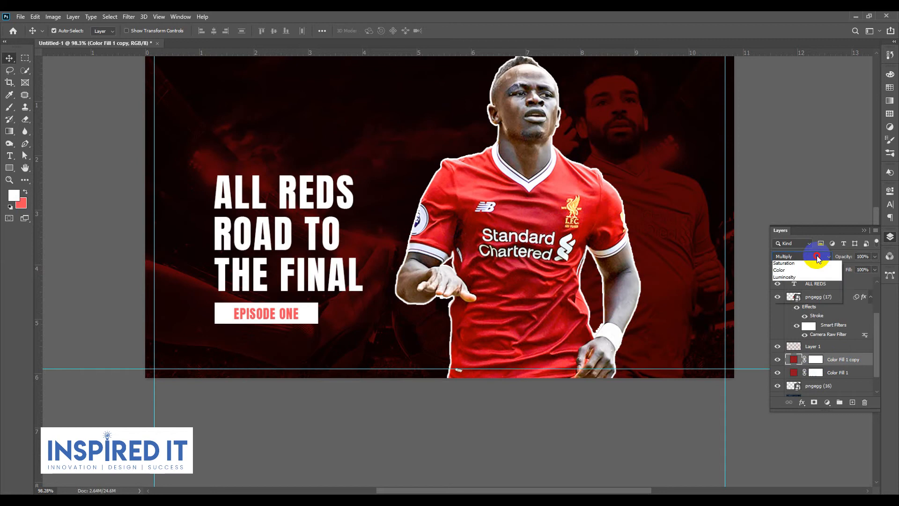
click(816, 257)
click(790, 270)
click(815, 346)
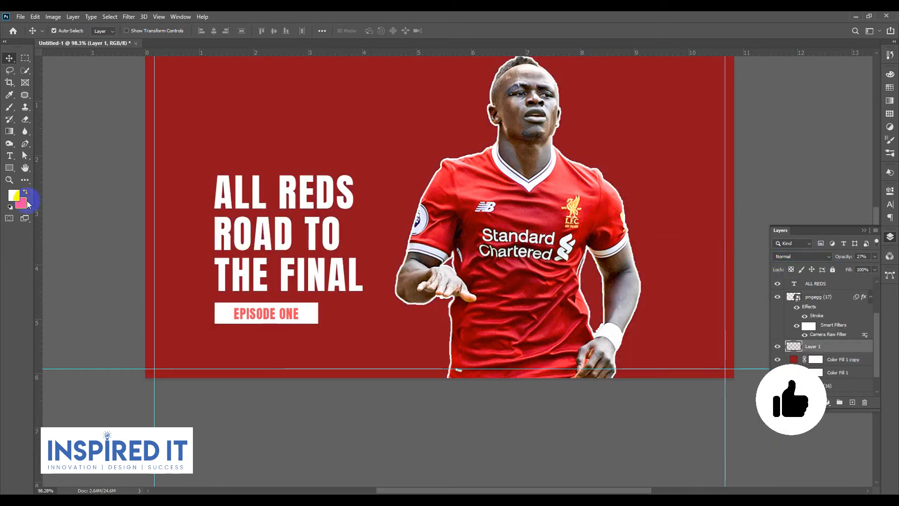
click(21, 203)
click(644, 170)
click(589, 267)
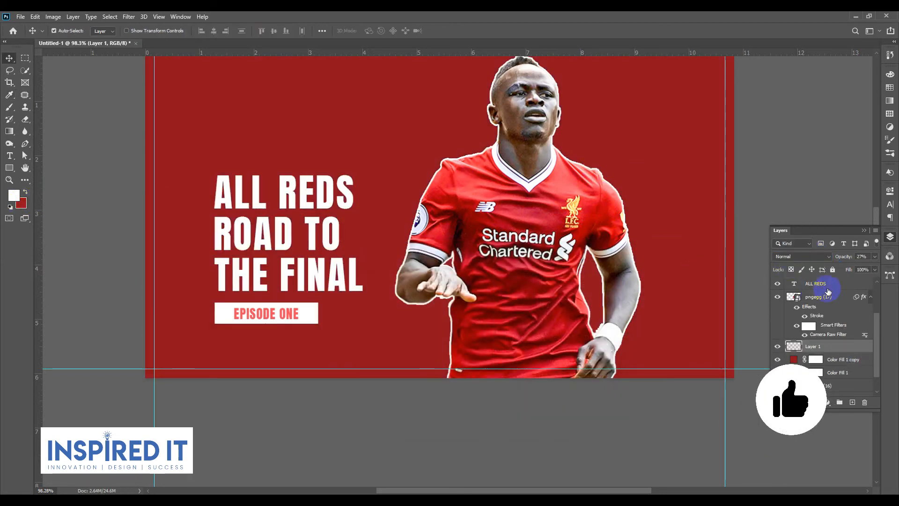
Set the "Color Fill 1 copy" layer's blend mode back to Multiply.
click(818, 361)
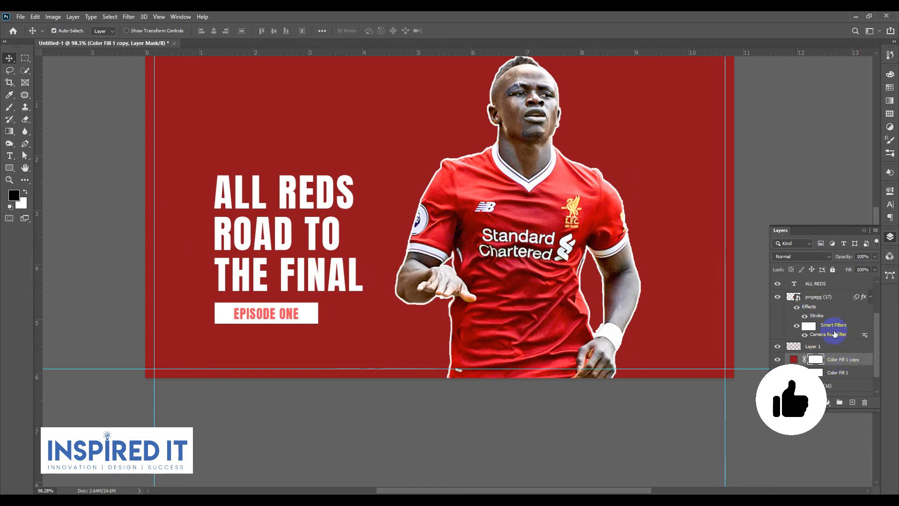
click(804, 257)
click(790, 292)
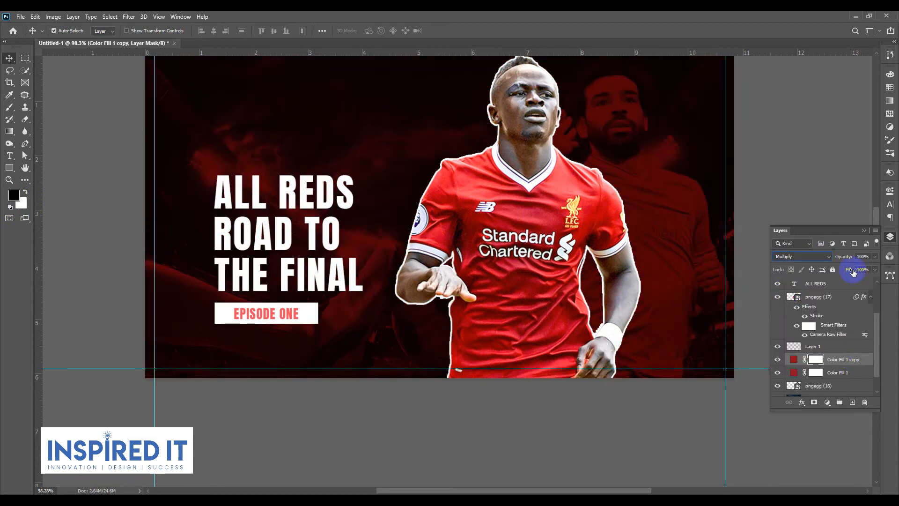
click(888, 238)
Fill the "EPISODE ONE" text with the sampled dark red.
click(322, 367)
scroll(331, 292, up, 4)
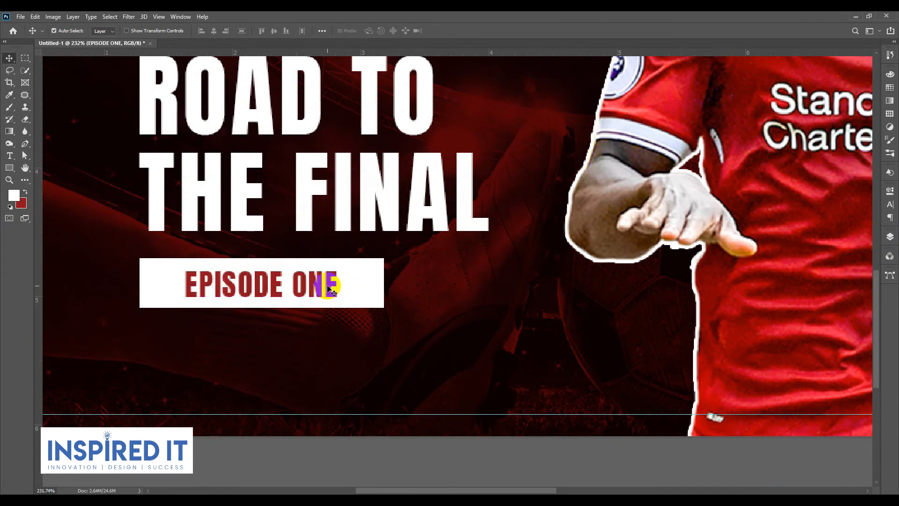
scroll(326, 285, down, 4)
click(318, 378)
scroll(304, 273, up, 2)
scroll(328, 304, down, 3)
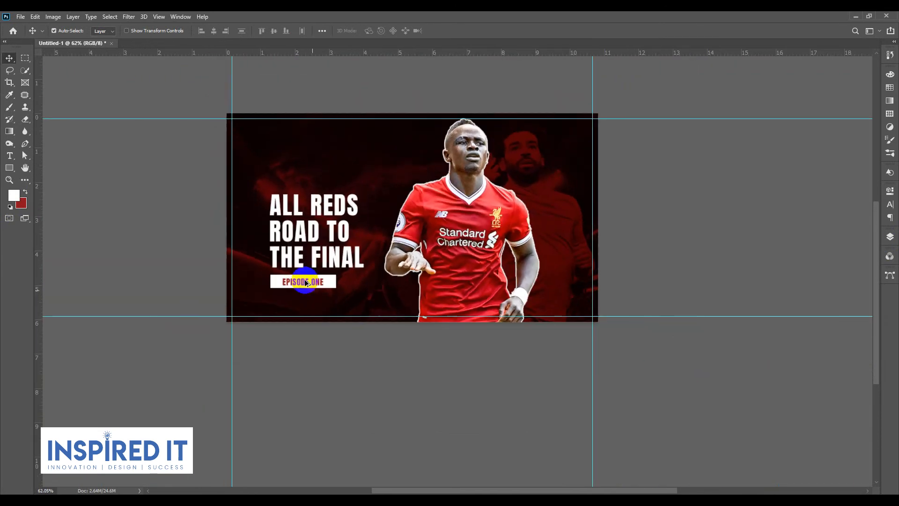
scroll(328, 305, up, 4)
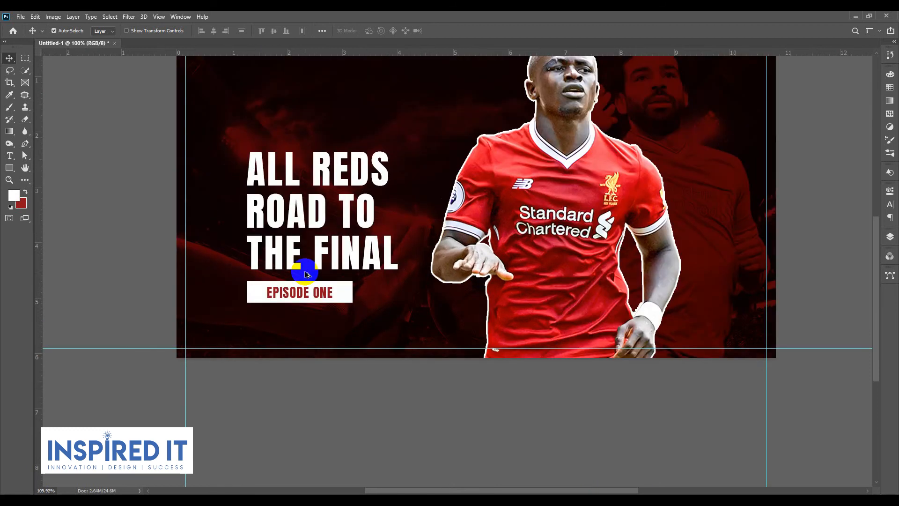
click(360, 302)
click(890, 238)
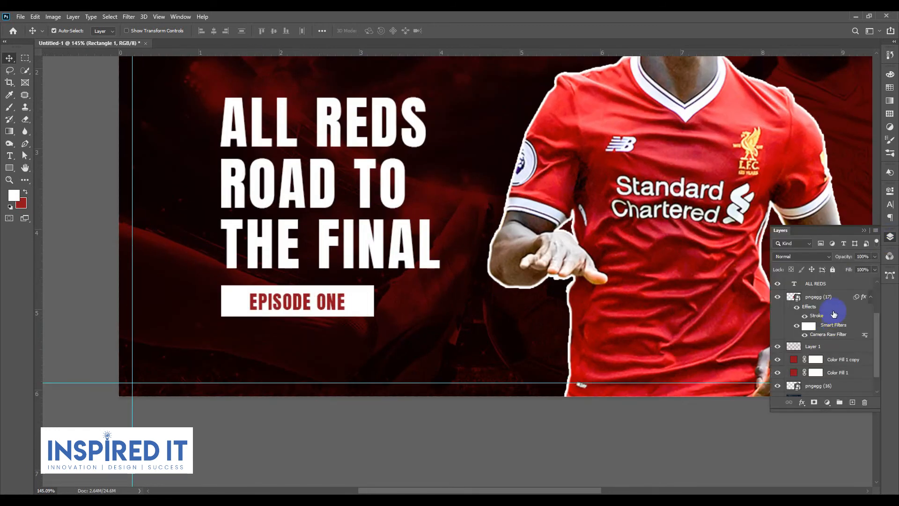
scroll(832, 304, up, 2)
right_click(827, 299)
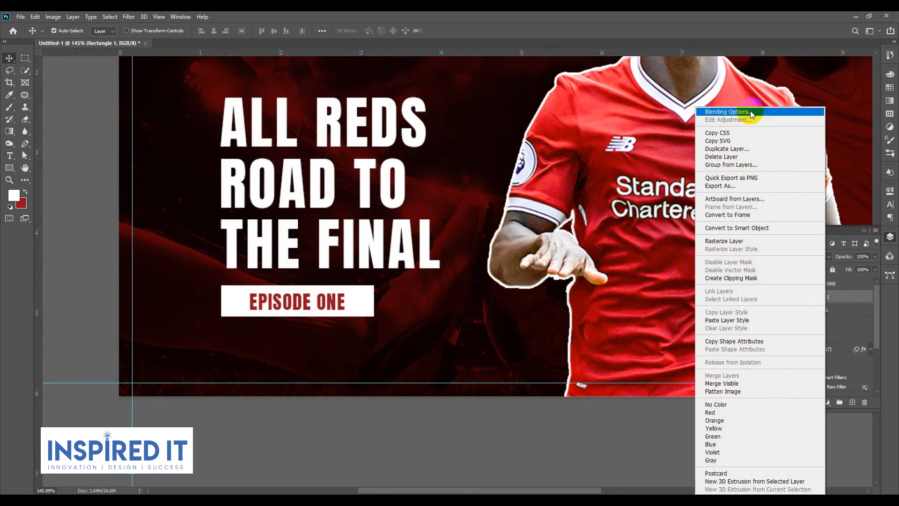
click(849, 302)
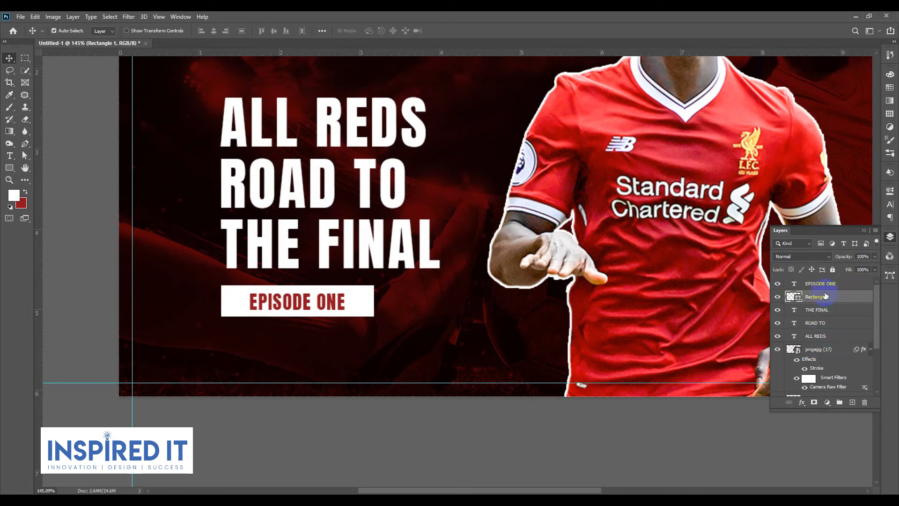
click(890, 237)
click(890, 191)
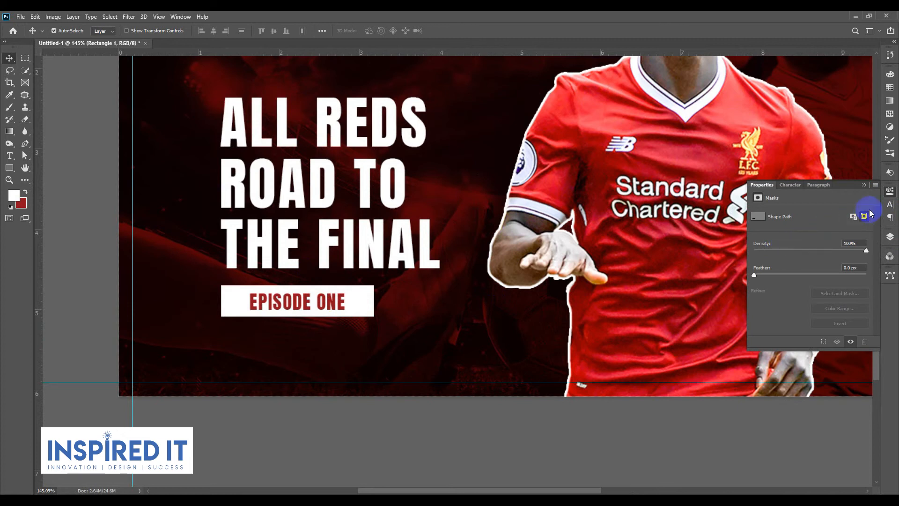
click(889, 190)
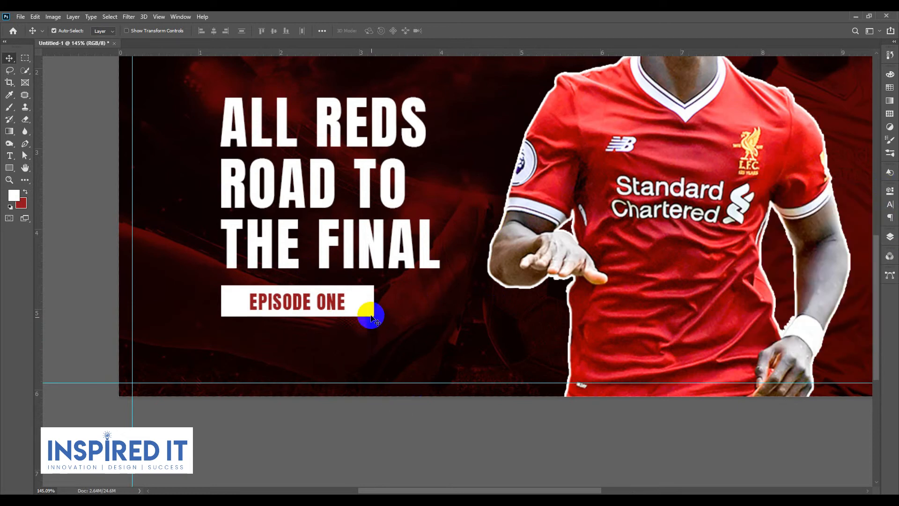
Add a layer mask to the white rectangle behind "EPISODE ONE".
click(891, 236)
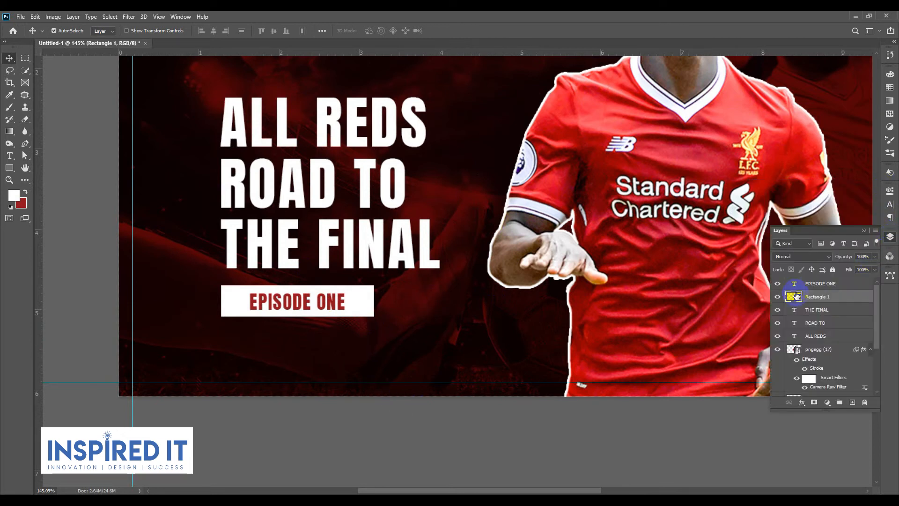
click(780, 297)
click(780, 297)
click(890, 194)
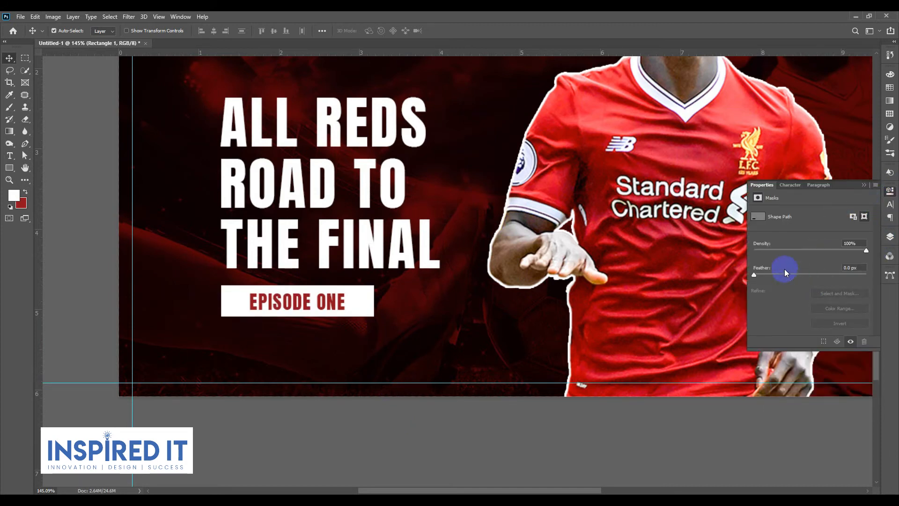
click(853, 215)
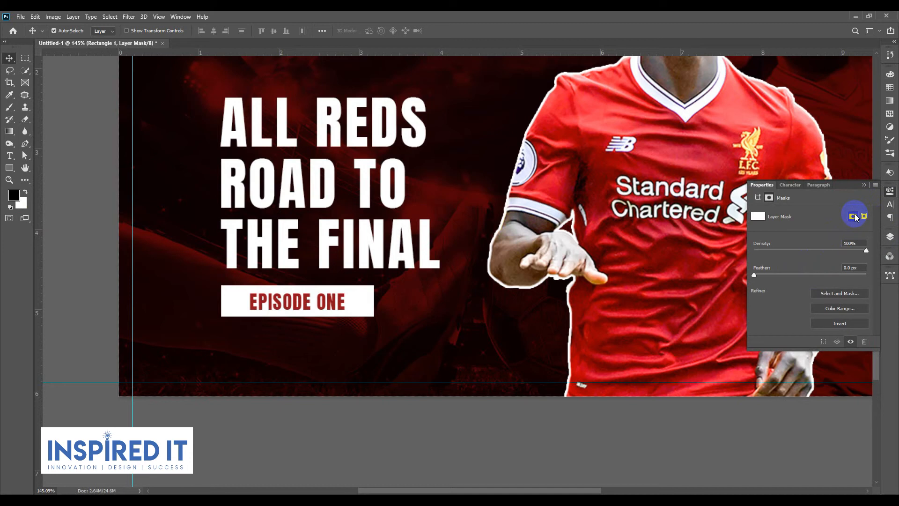
click(890, 191)
alt+scroll(335, 370, down, 4)
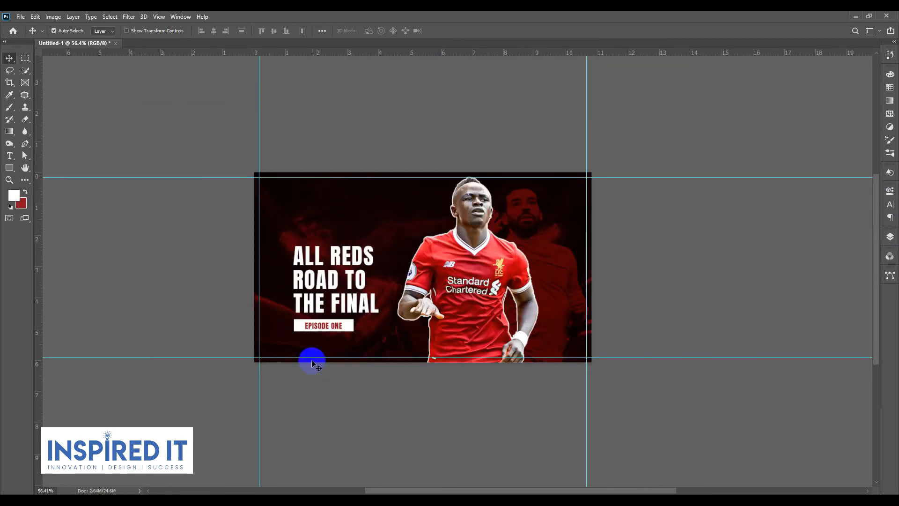
scroll(344, 346, up, 1)
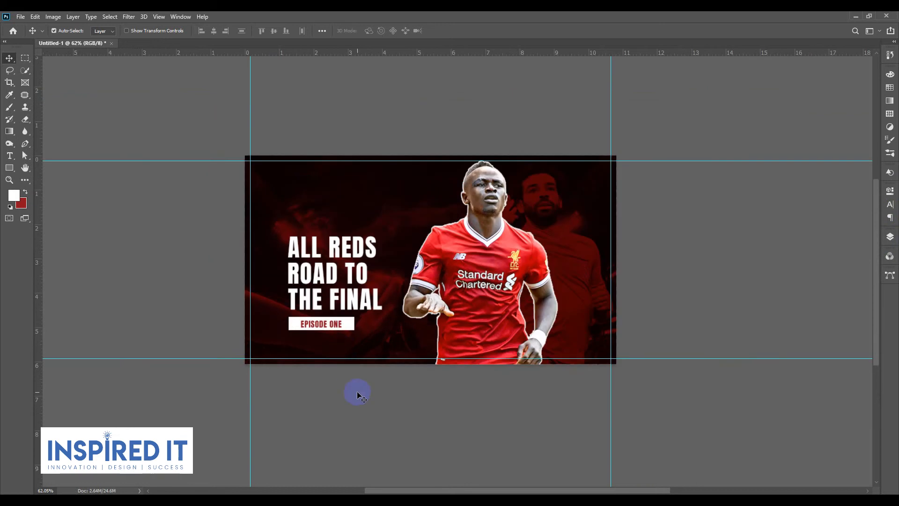
Switch to the THMB notes in Notepad, copy the "WAY TO FINAL" line and return to the thumbnail.
click(558, 493)
drag(506, 197, 436, 197)
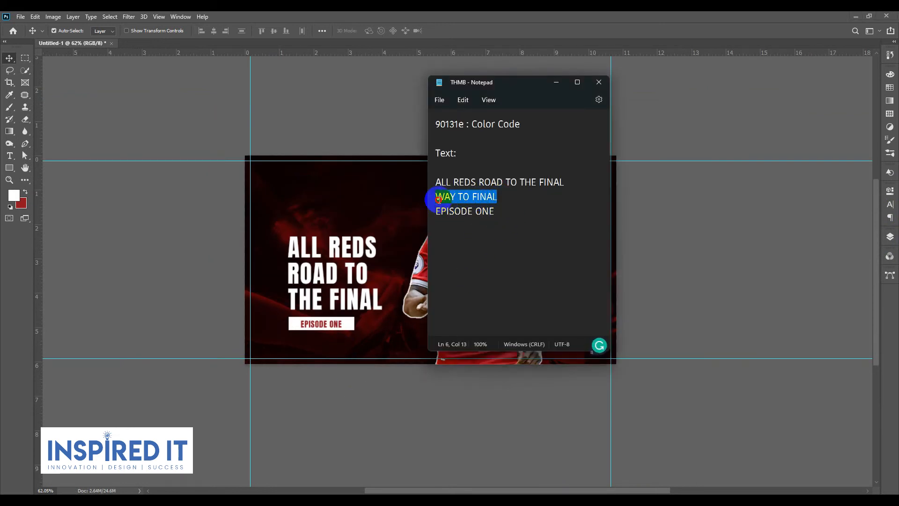
click(556, 82)
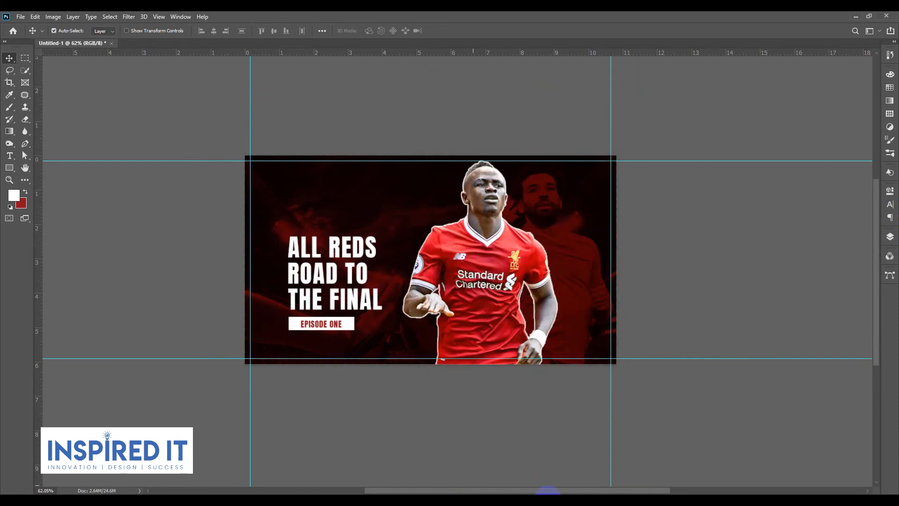
Add the copied "WAY TO FINAL" line as text and enlarge it to span the canvas between the vertical guides.
click(10, 156)
click(410, 236)
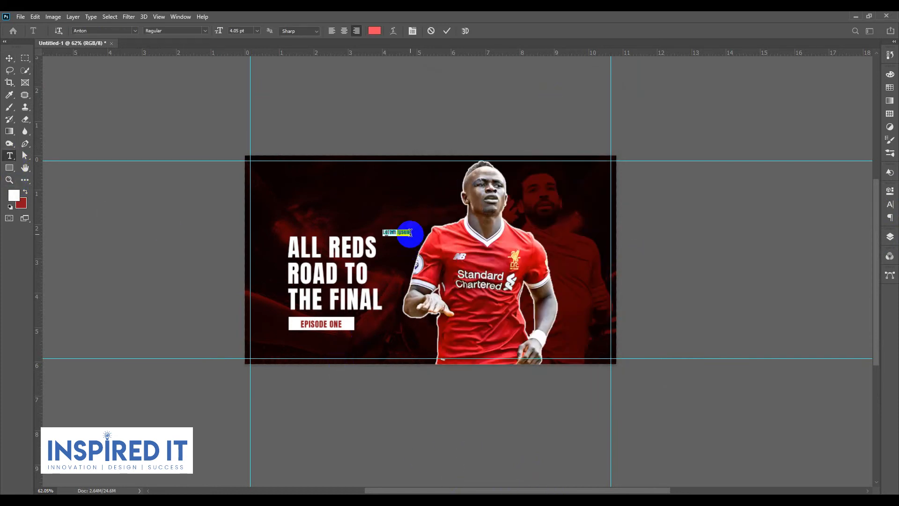
click(9, 58)
key(ctrl+t)
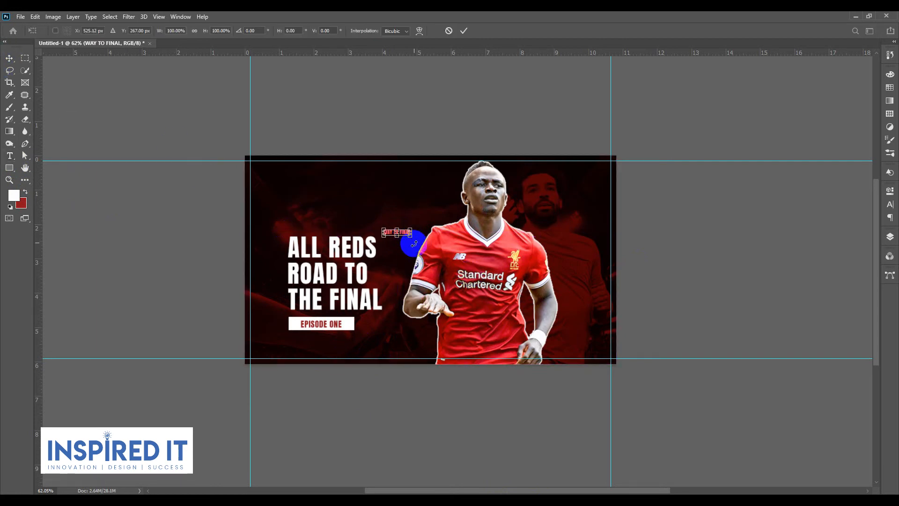
drag(409, 237, 446, 265)
drag(605, 300, 614, 308)
key(Return)
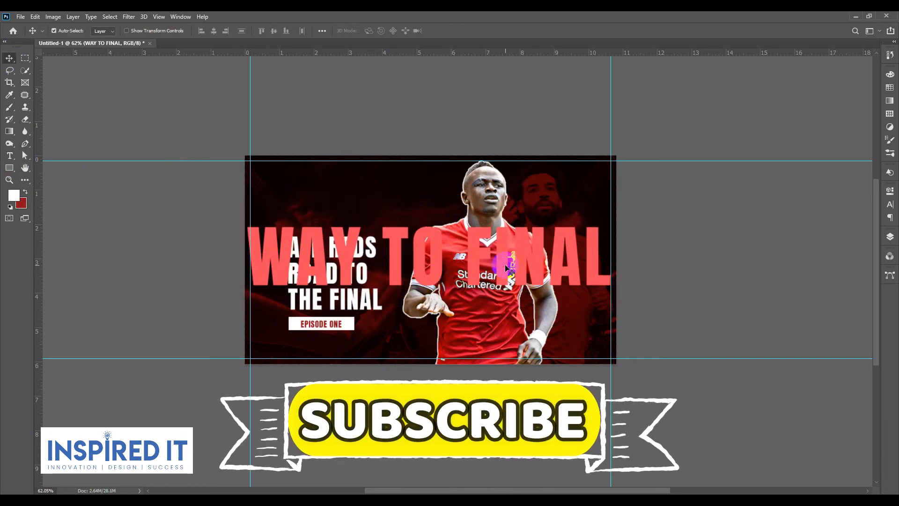
Skew the "WAY TO FINAL" text vertically by about -18° so it rises diagonally across the canvas, and shift it slightly down.
key(ctrl+t)
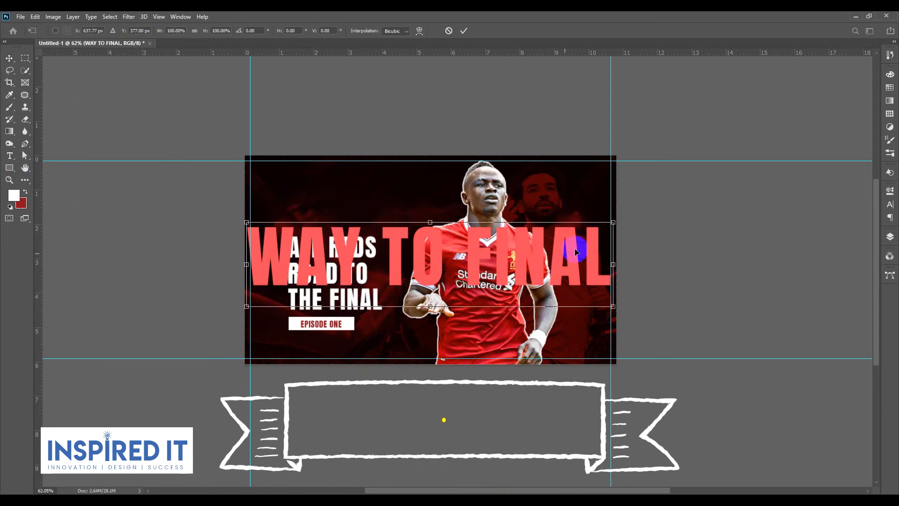
right_click(600, 261)
click(620, 267)
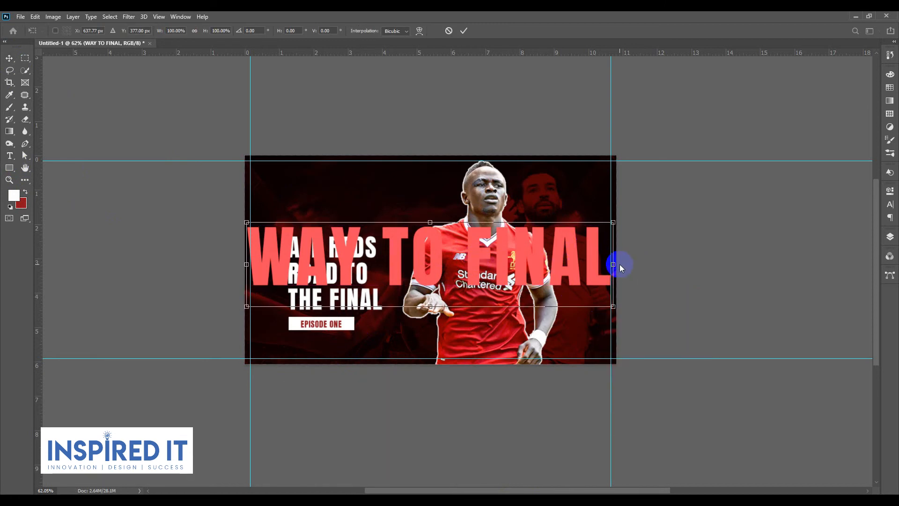
drag(614, 267, 613, 201)
drag(247, 264, 244, 317)
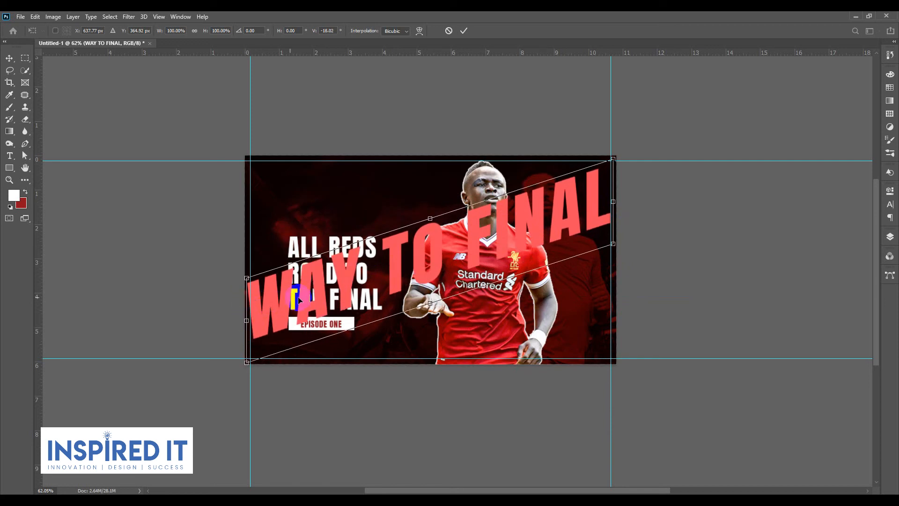
drag(285, 297, 286, 307)
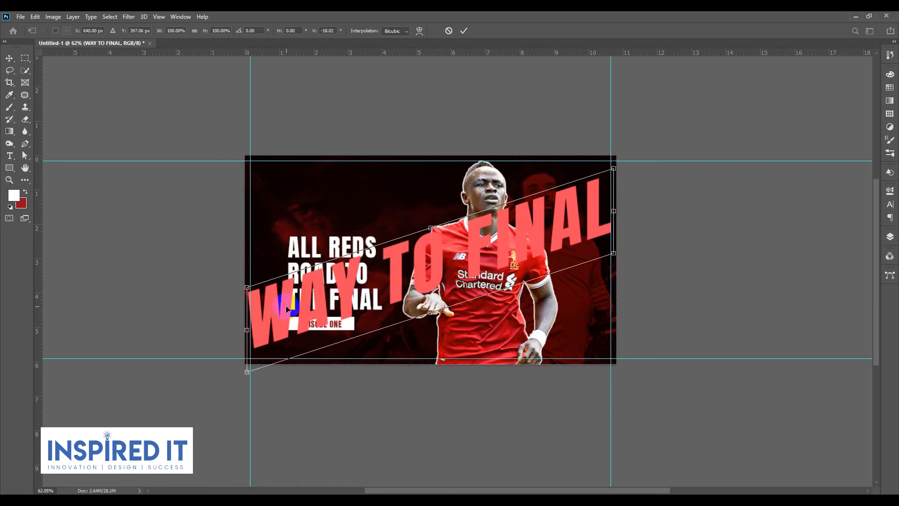
key(Return)
Center the "WAY TO FINAL" text horizontally and vertically on the Background layer.
click(889, 237)
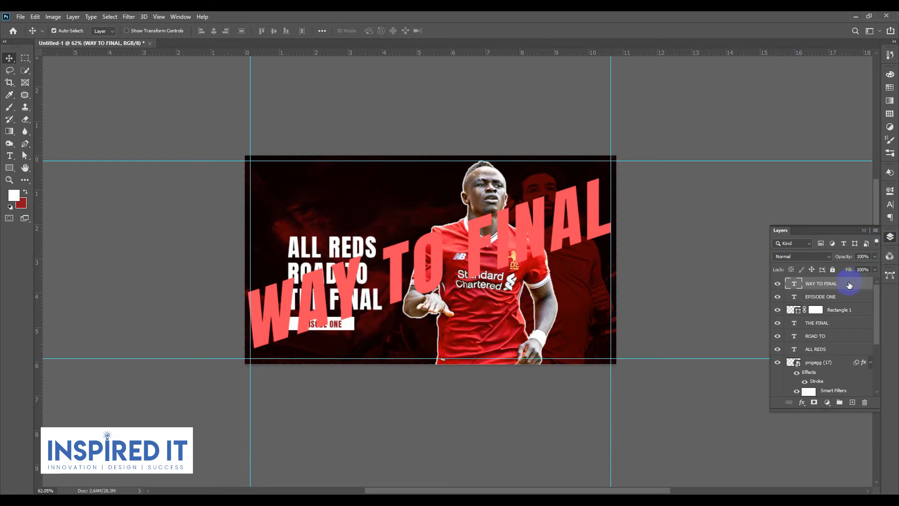
ctrl+click(821, 390)
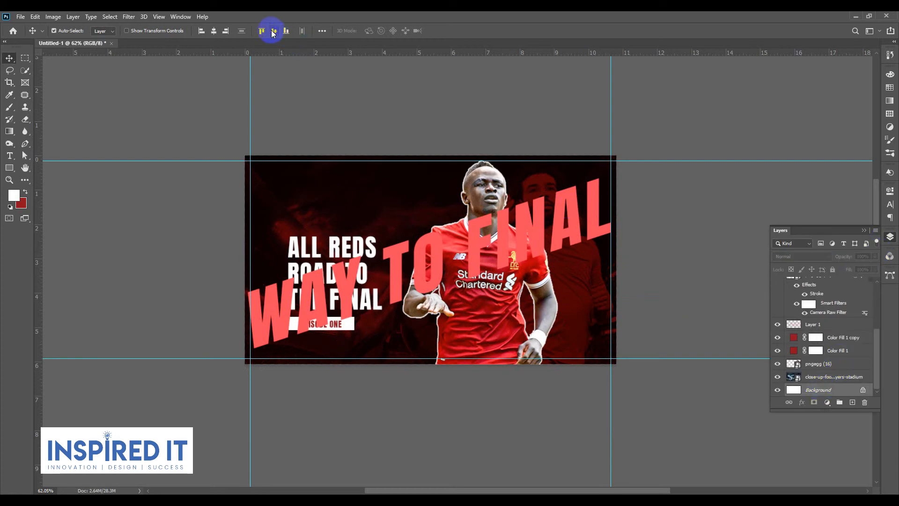
click(217, 32)
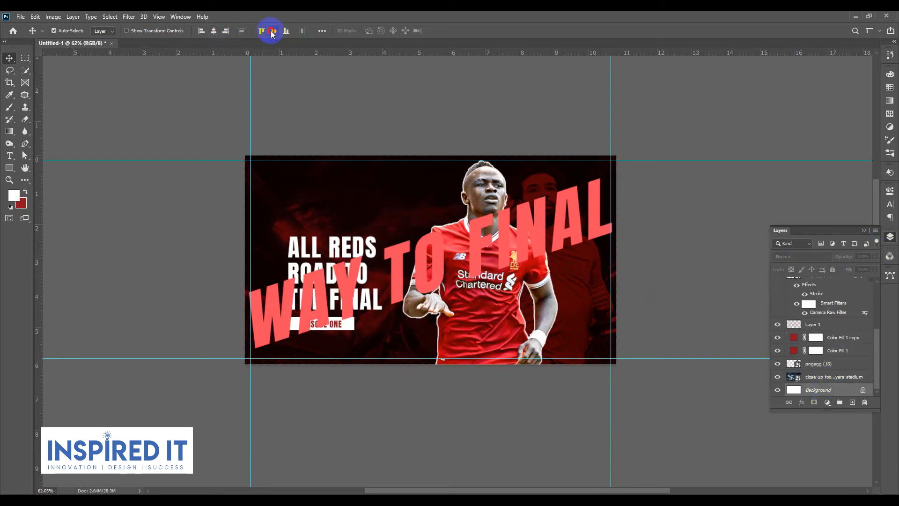
click(681, 275)
Give the "WAY TO FINAL" text a 3 px white outside stroke and set its fill to 0%.
scroll(850, 352, up, 2)
scroll(560, 239, up, 1)
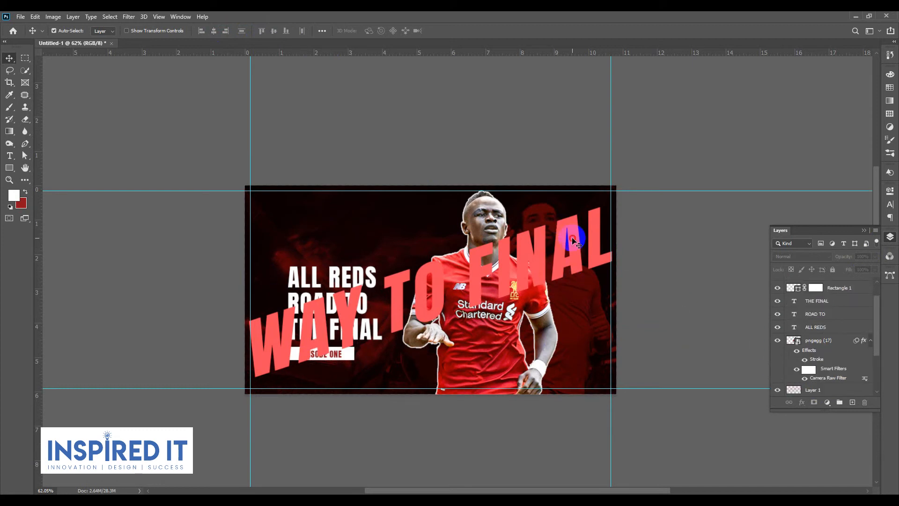
click(572, 238)
right_click(824, 287)
click(713, 82)
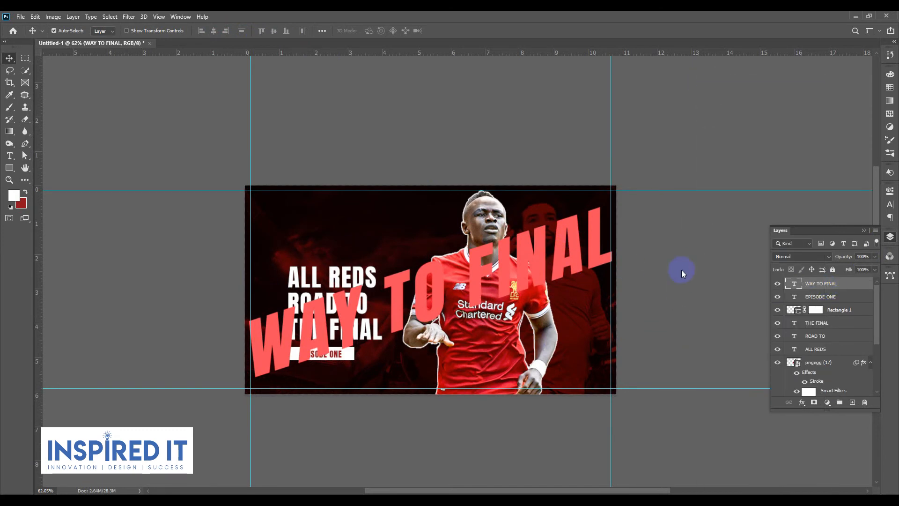
click(549, 202)
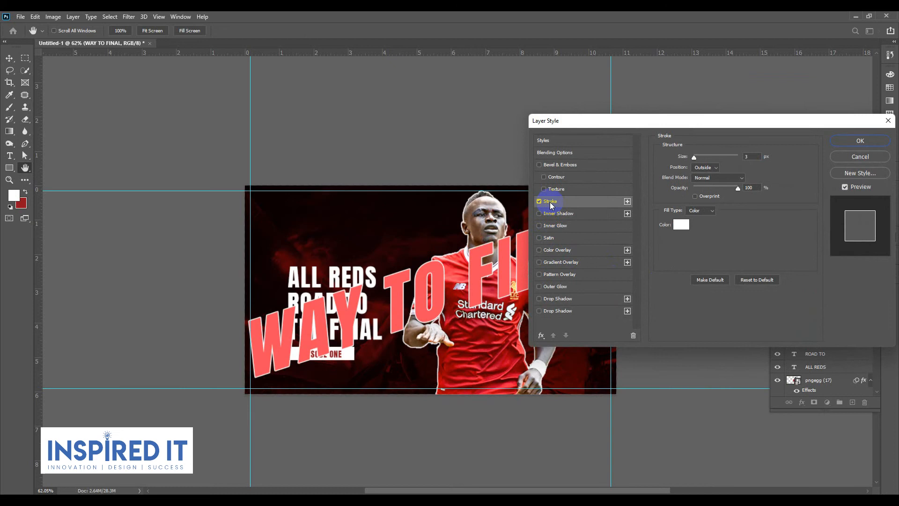
click(860, 141)
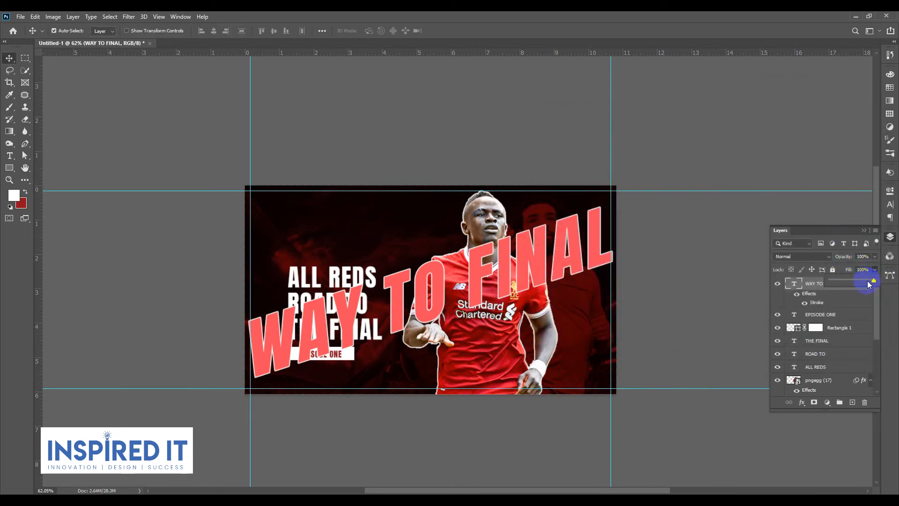
drag(868, 284, 803, 265)
click(664, 248)
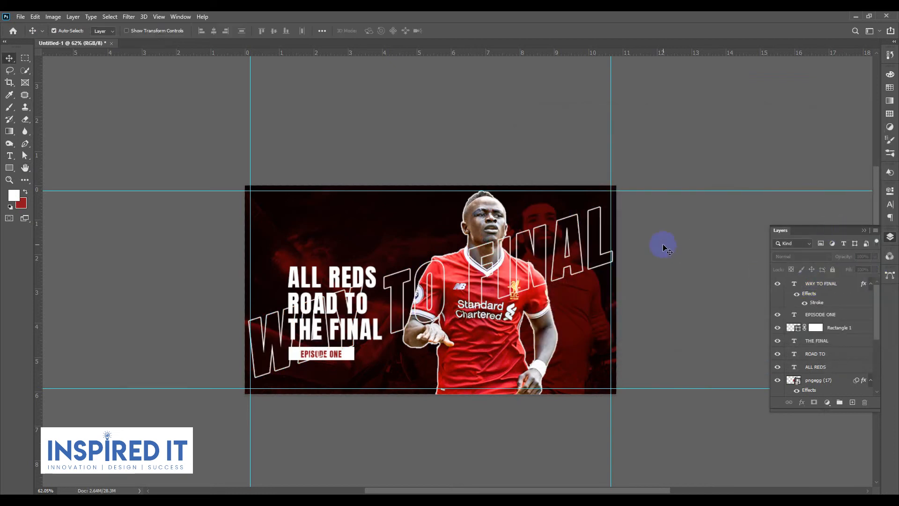
Move the "WAY TO FINAL" layer down the layer stack to between "Color Fill 1" and "pngegg (16)".
click(825, 287)
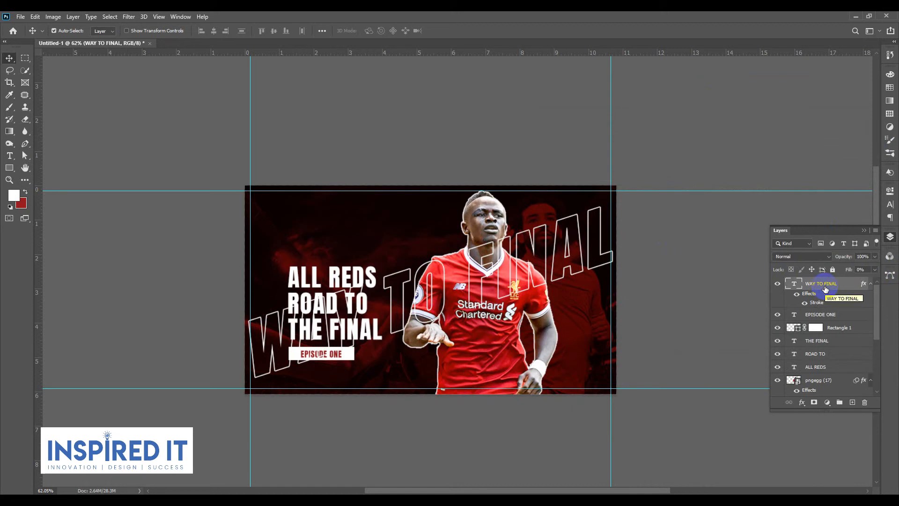
drag(835, 289, 828, 386)
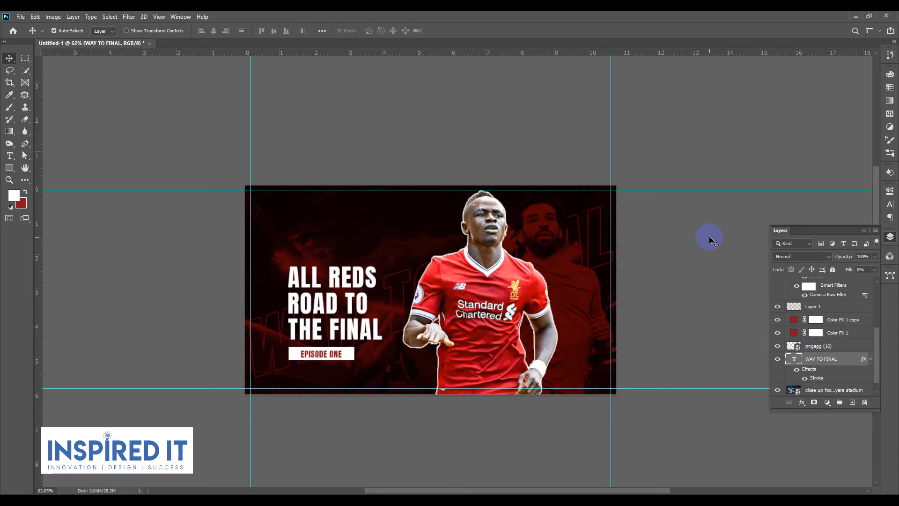
drag(816, 360, 821, 348)
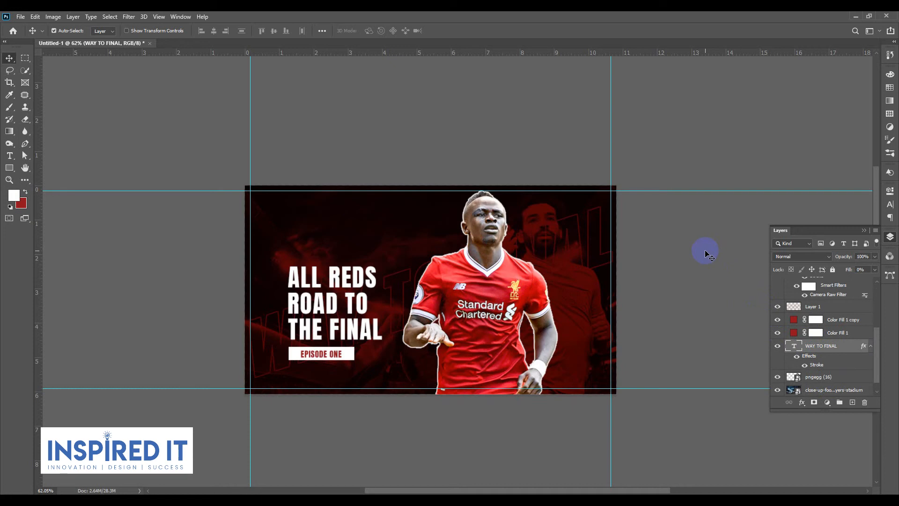
click(890, 237)
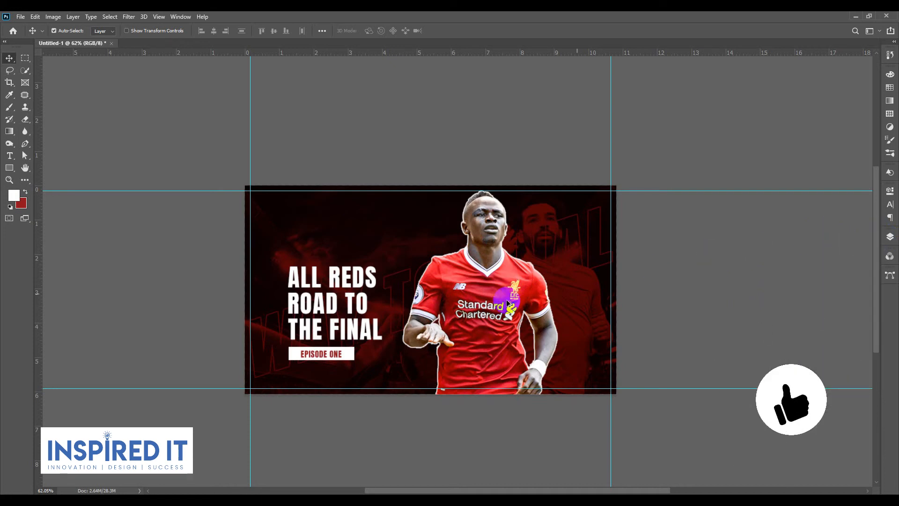
Lower the "WAY TO FINAL" layer's opacity to about 41%.
scroll(379, 300, up, 3)
scroll(378, 300, down, 3)
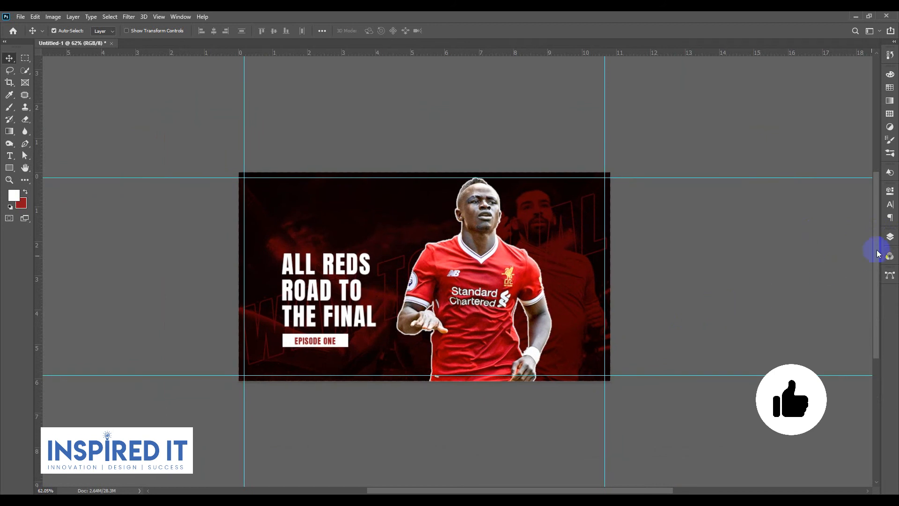
click(890, 237)
click(820, 349)
click(874, 256)
drag(873, 268, 864, 271)
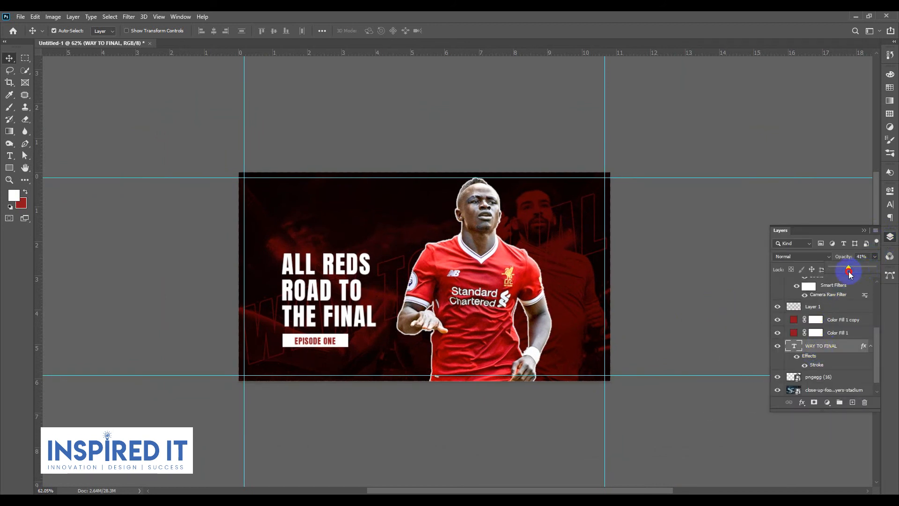
click(670, 244)
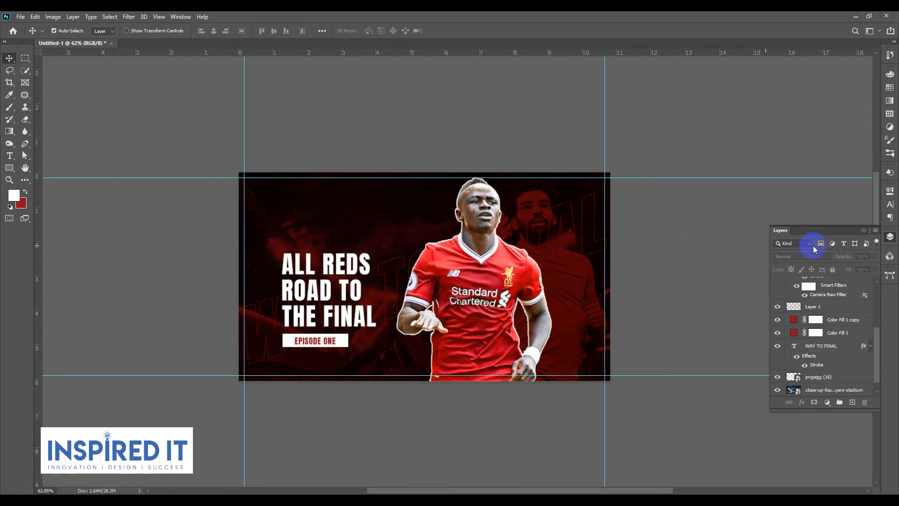
click(888, 237)
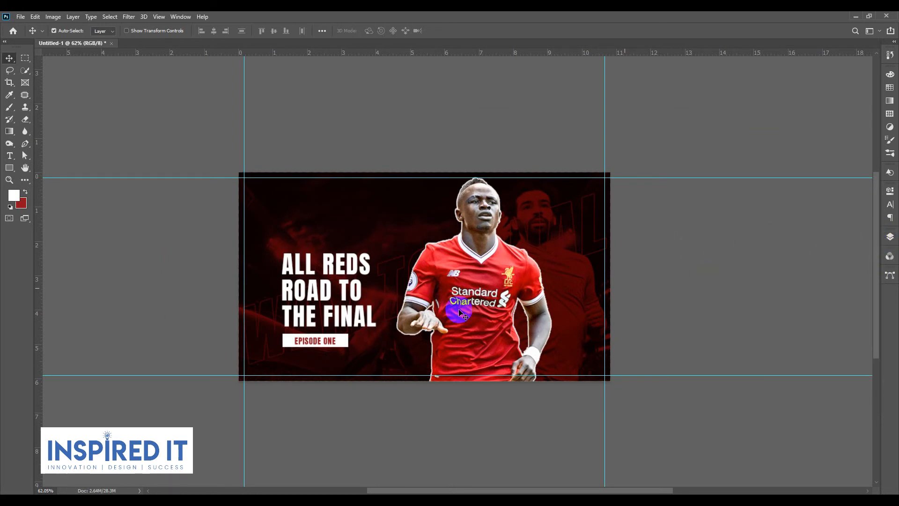
Nudge the "THE FINAL" title line up until it sits close beneath "ROAD TO".
scroll(361, 319, up, 3)
click(368, 319)
key(Up)
key(Up)
key(Up)
key(Up)
key(Up)
key(Up)
key(Up)
key(Up)
key(Up)
key(Up)
key(Up)
key(Up)
key(Up)
key(Up)
key(Up)
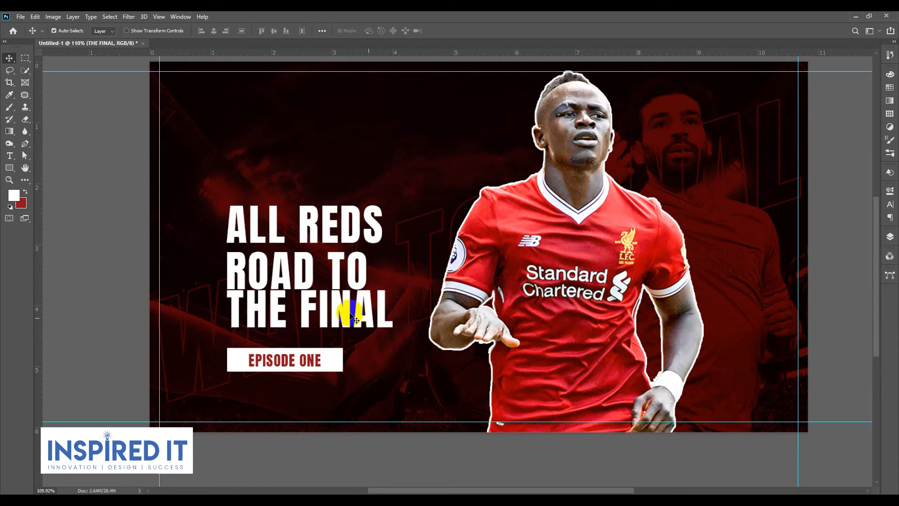
Distribute the three title lines "ALL REDS", "ROAD TO" and "THE FINAL" evenly by their vertical centers.
click(354, 270)
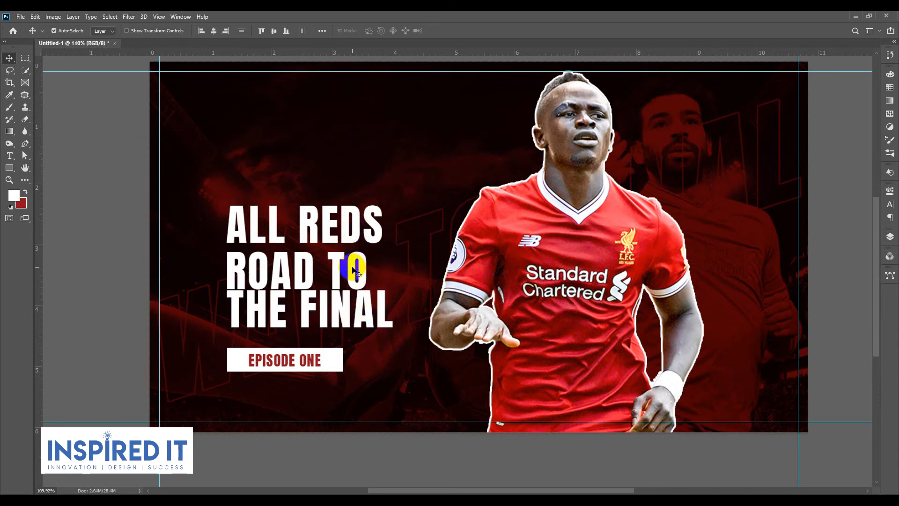
click(321, 31)
click(293, 87)
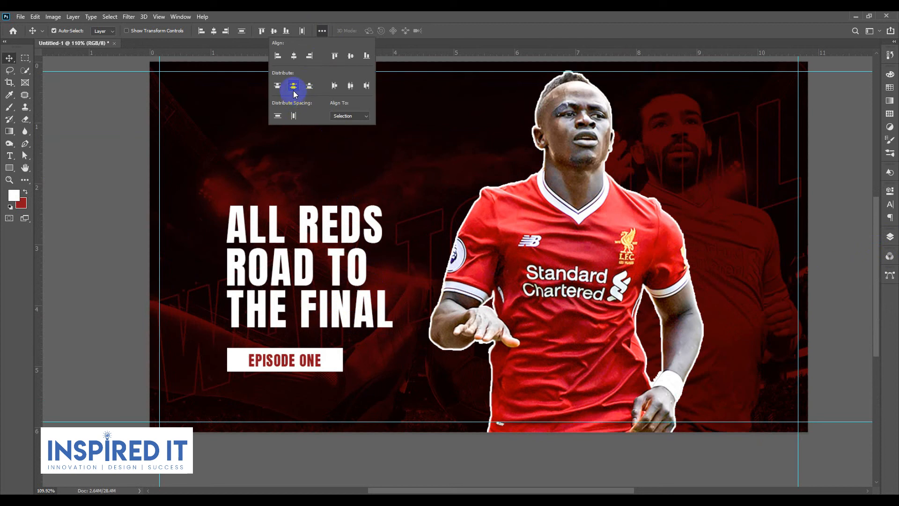
scroll(301, 208, down, 7)
click(188, 233)
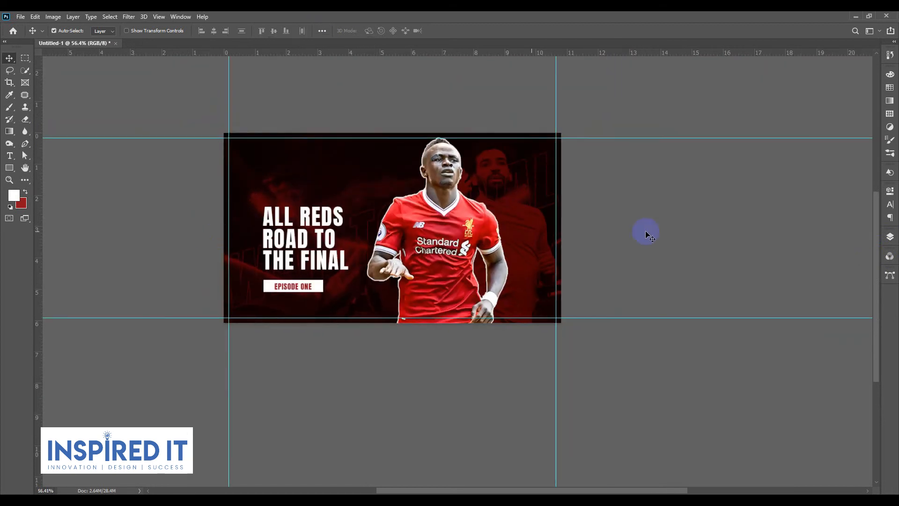
Delete the layer mask from the "Rectangle 1" layer.
click(890, 235)
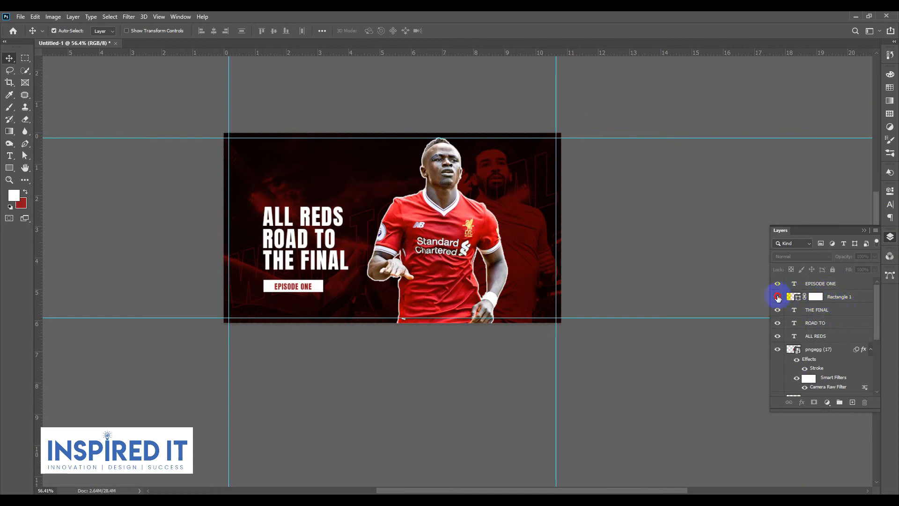
click(829, 298)
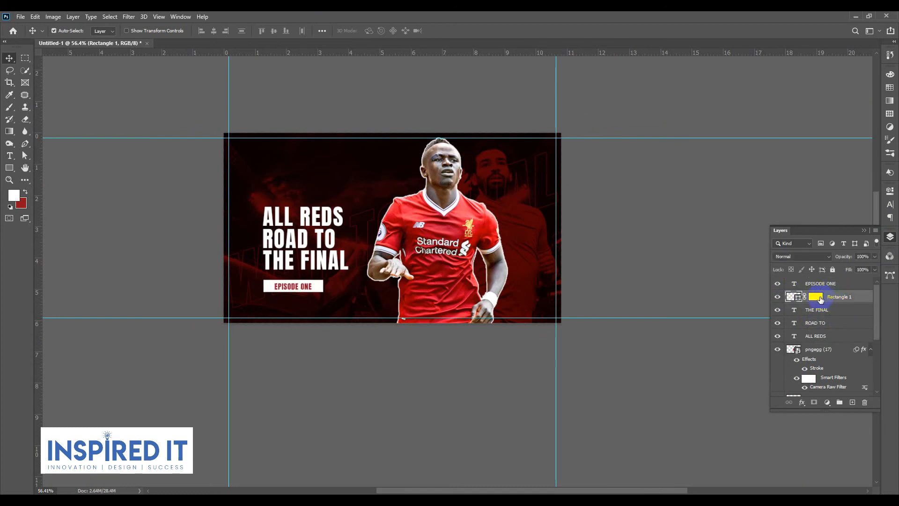
click(820, 298)
right_click(820, 299)
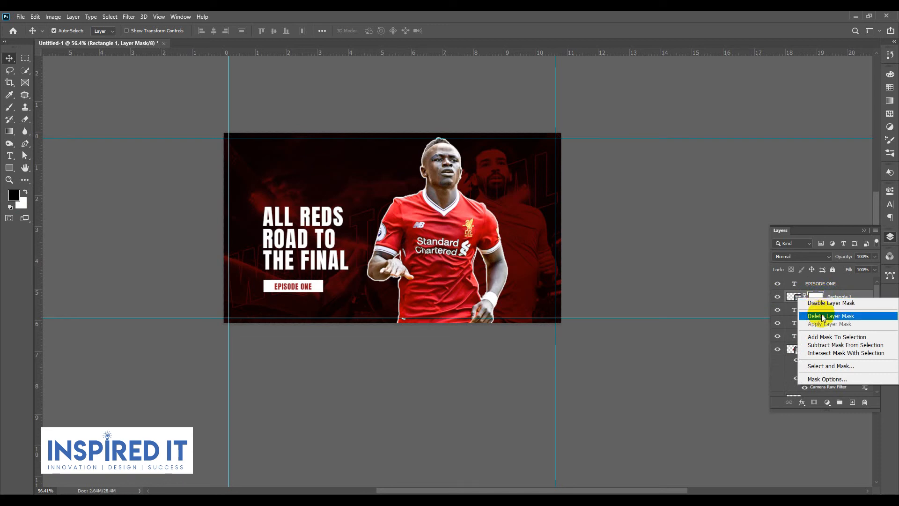
click(823, 317)
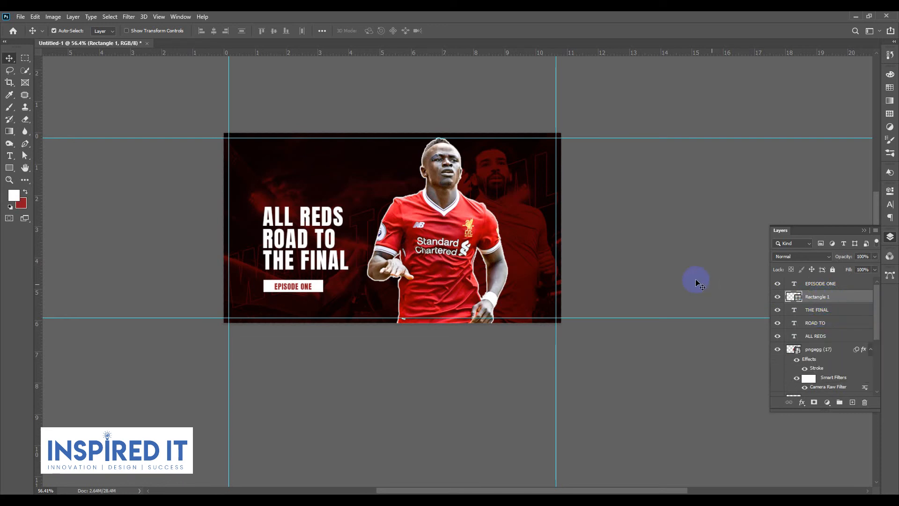
Nudge the "EPISODE ONE" text and its white rectangle together up closer to the title.
ctrl+click(823, 286)
key(Up)
key(Up)
key(Up)
key(Up)
key(Up)
key(Up)
key(Up)
key(Up)
key(Up)
key(Up)
key(Up)
key(Up)
key(Up)
key(Up)
key(Up)
key(Up)
key(Up)
key(Up)
key(Up)
key(Up)
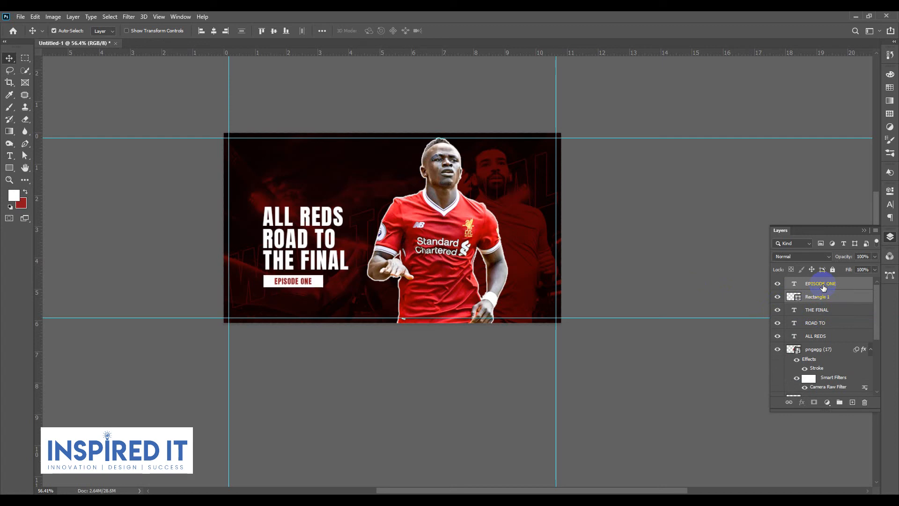
key(Up)
key(Up)
Group the "EPISODE ONE" text with its rectangle and name the group "Episode".
key(ctrl+g)
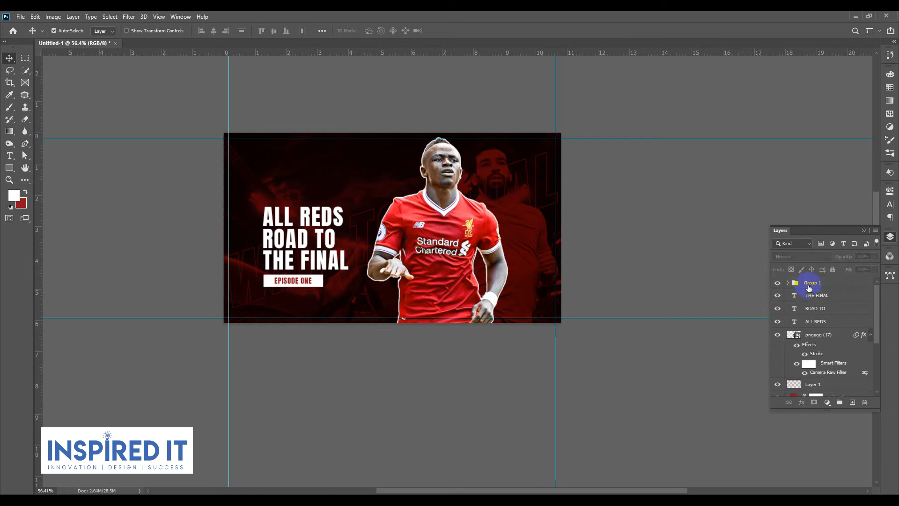
double_click(815, 283)
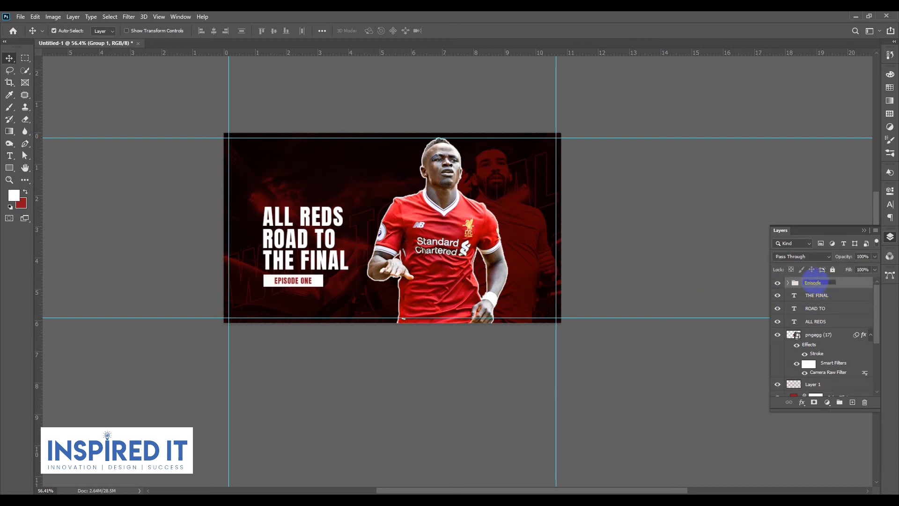
Group the three title line layers as "Text", duplicate the group and hide the original.
click(842, 296)
shift+click(817, 322)
key(ctrl+g)
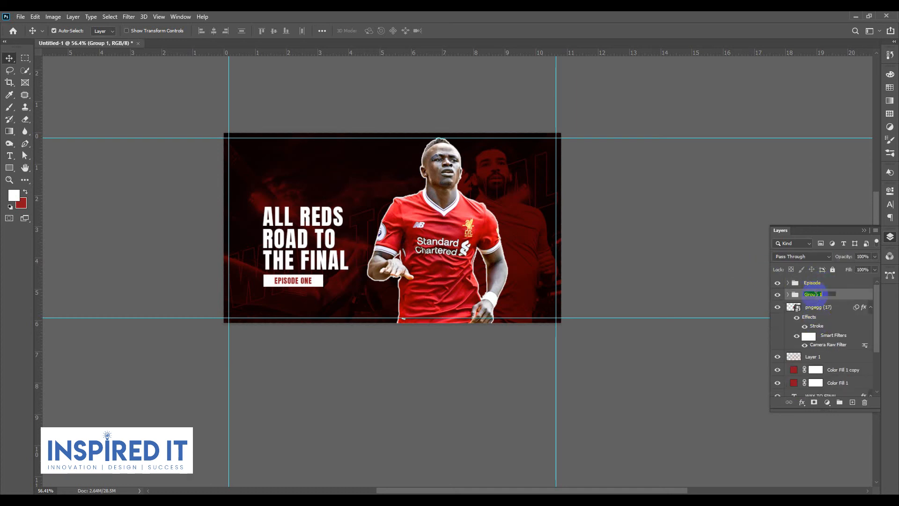
key(Return)
key(ctrl+j)
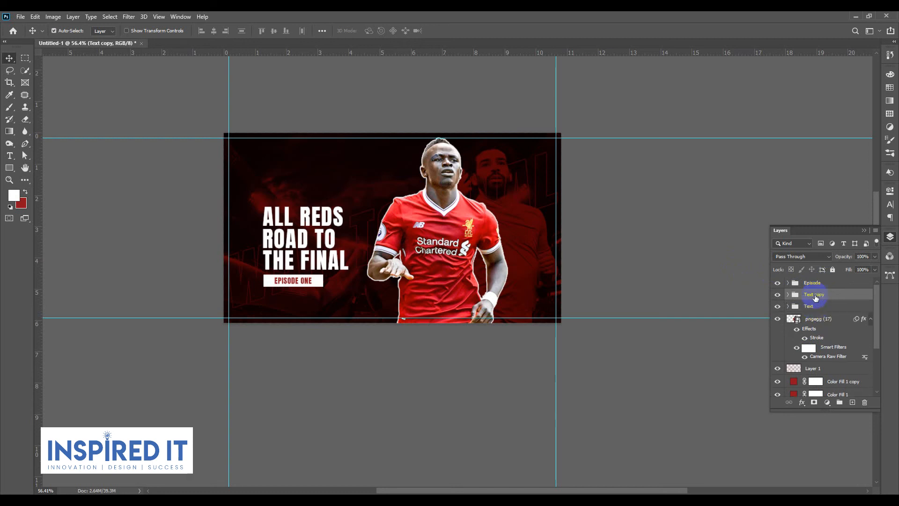
click(890, 237)
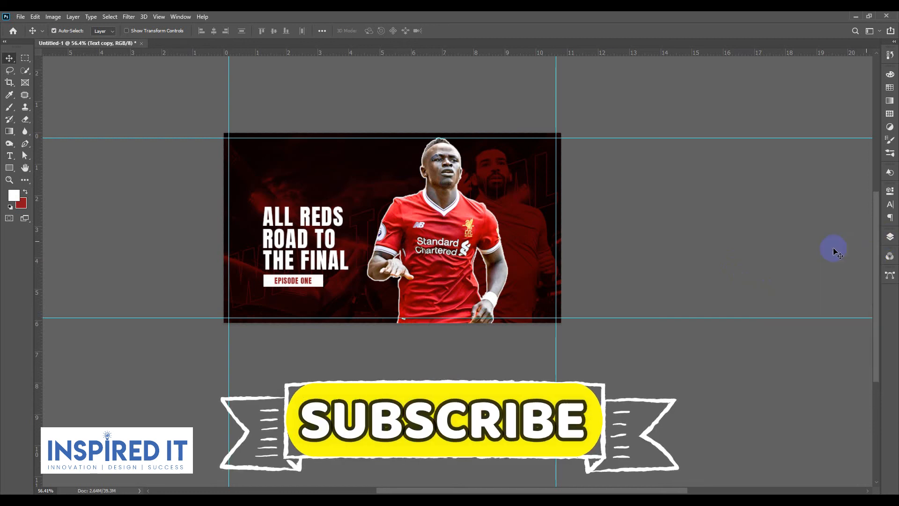
Enlarge the copied title group and skew it so its three lines slant upward to the right.
key(ctrl+t)
drag(356, 265, 363, 201)
right_click(340, 228)
click(363, 259)
drag(305, 207, 306, 208)
key(Return)
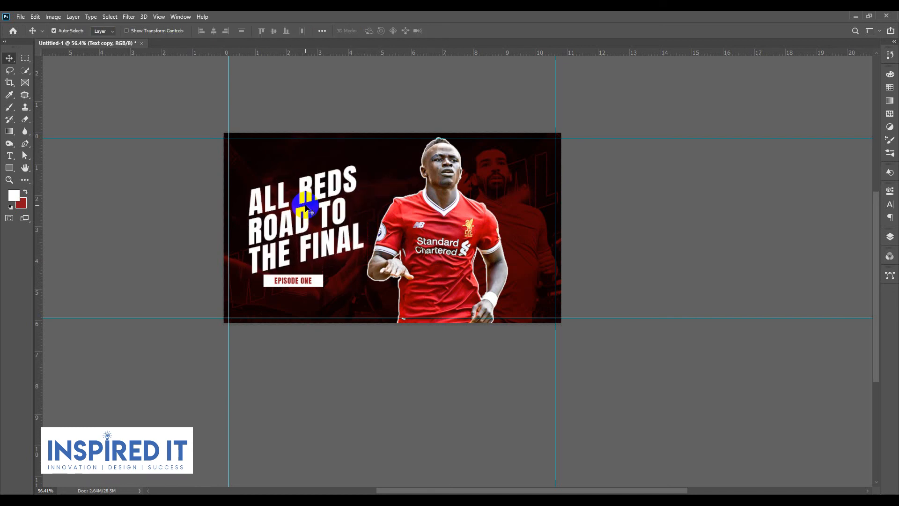
scroll(625, 245, down, 2)
scroll(369, 252, up, 4)
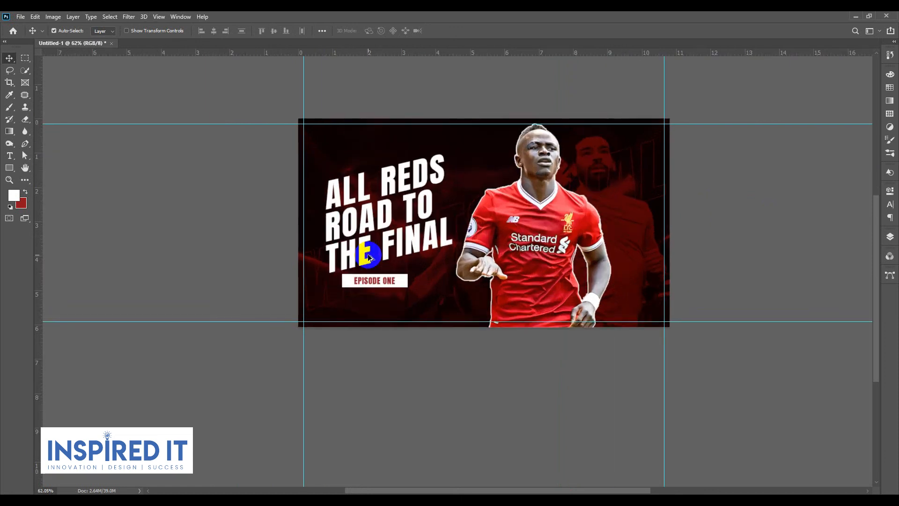
scroll(369, 252, down, 3)
Nudge the "Episode" group down slightly, away from the slanted title.
click(892, 237)
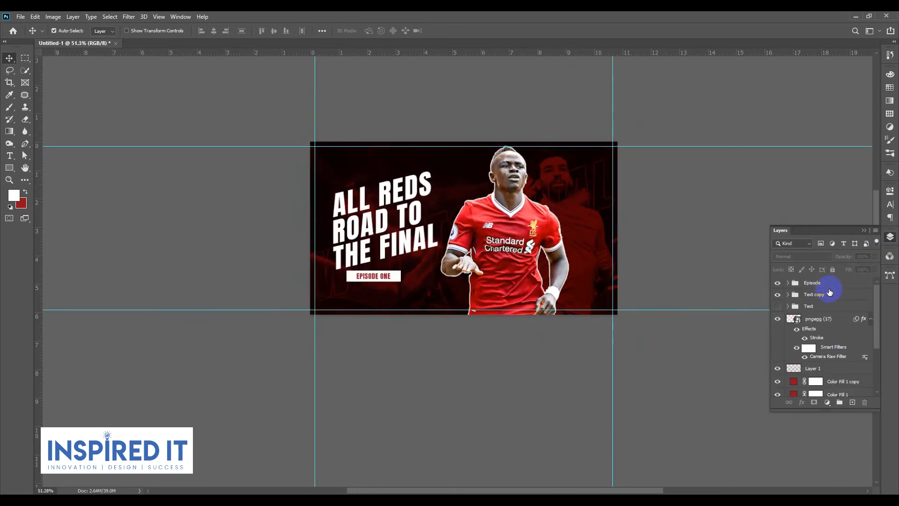
click(828, 284)
key(Down)
key(Down)
key(Down)
key(Down)
key(Down)
key(Down)
key(Down)
key(Down)
key(Down)
key(Down)
key(Down)
key(Down)
key(Down)
key(Down)
key(Down)
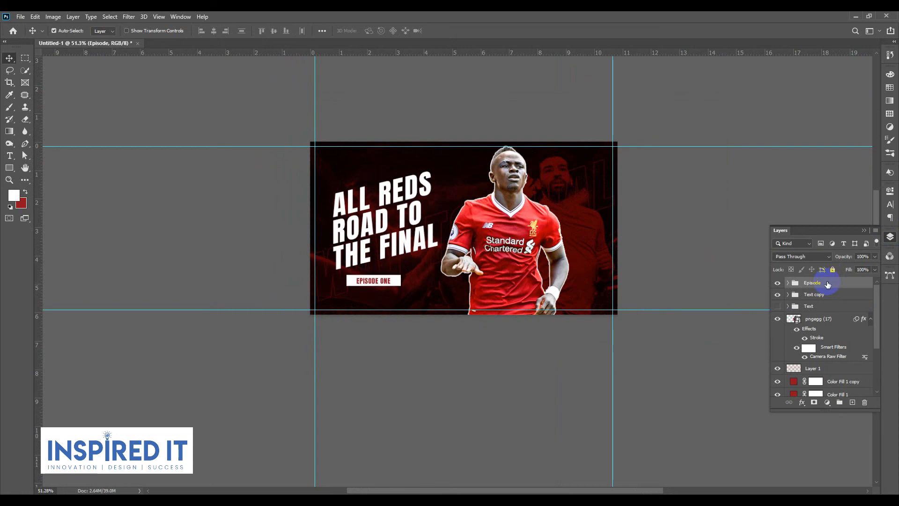
Group the "Episode" and "Text copy" groups together.
shift+click(822, 295)
key(ctrl+g)
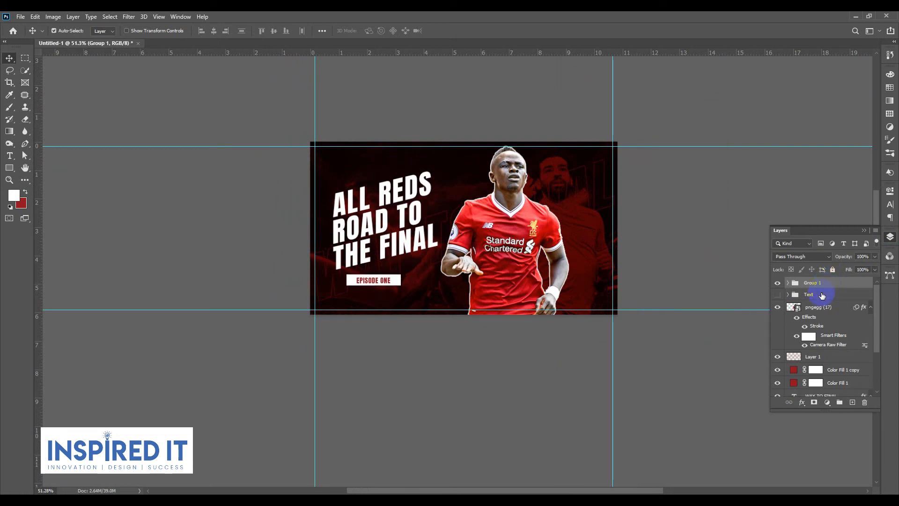
scroll(824, 356, down, 3)
click(822, 387)
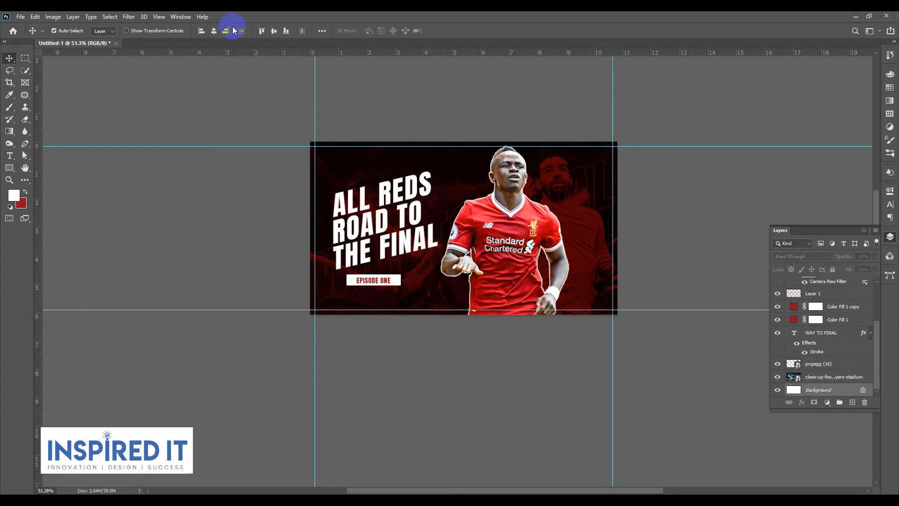
click(890, 237)
scroll(429, 218, up, 5)
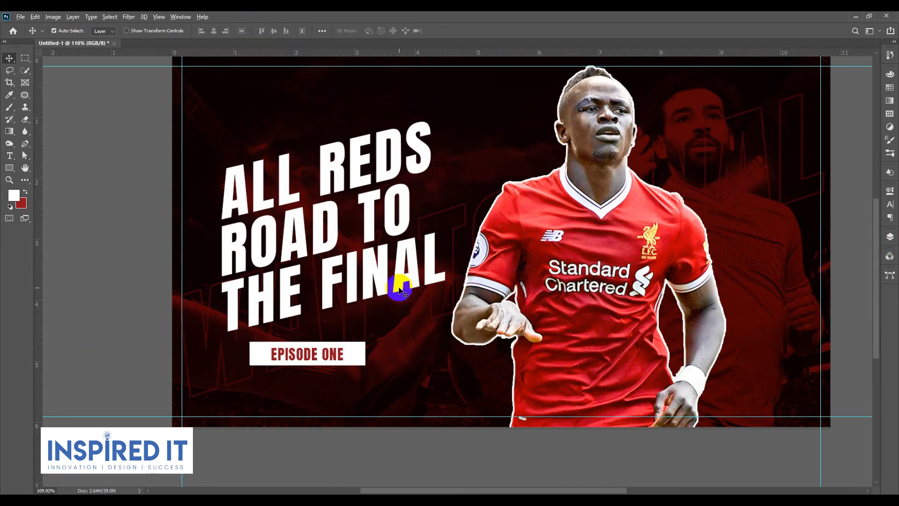
Align the "Episode" and "Text copy" groups to each other by their horizontal centers.
scroll(402, 283, down, 5)
click(889, 237)
scroll(831, 302, up, 3)
click(806, 287)
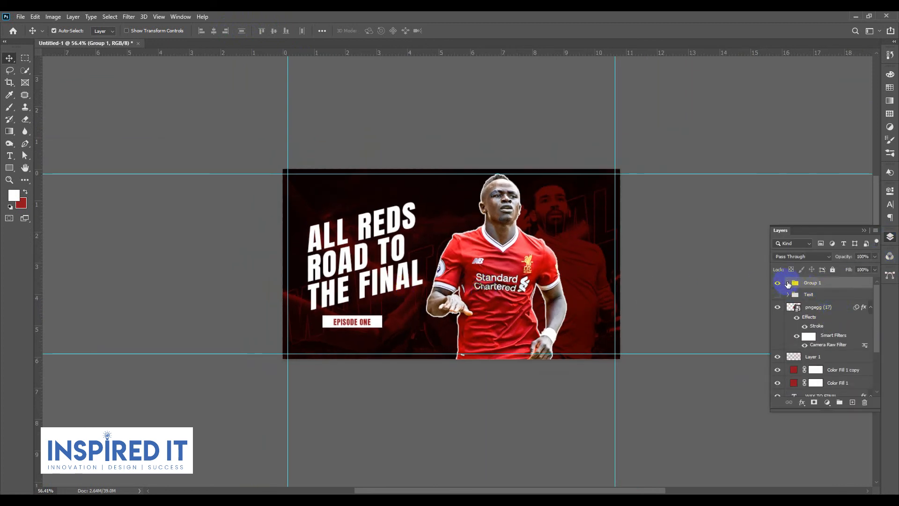
click(789, 284)
click(819, 295)
shift+click(819, 306)
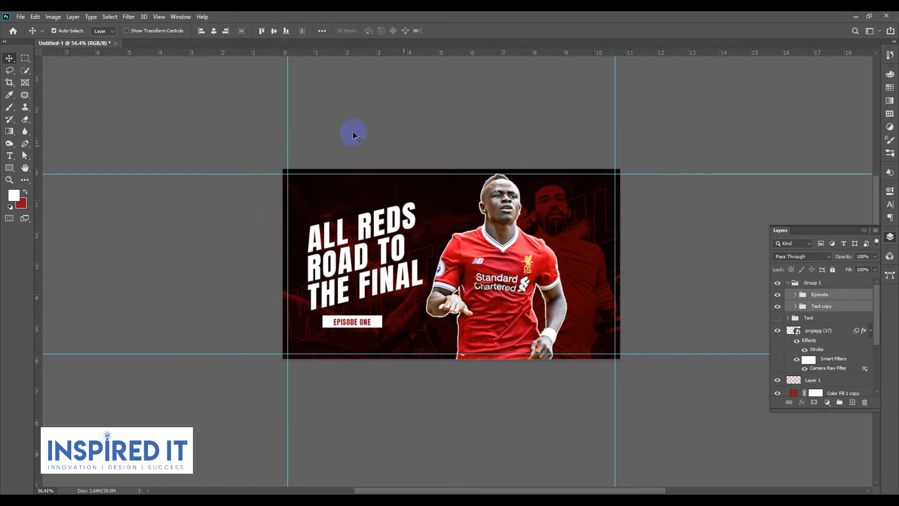
click(217, 34)
click(694, 255)
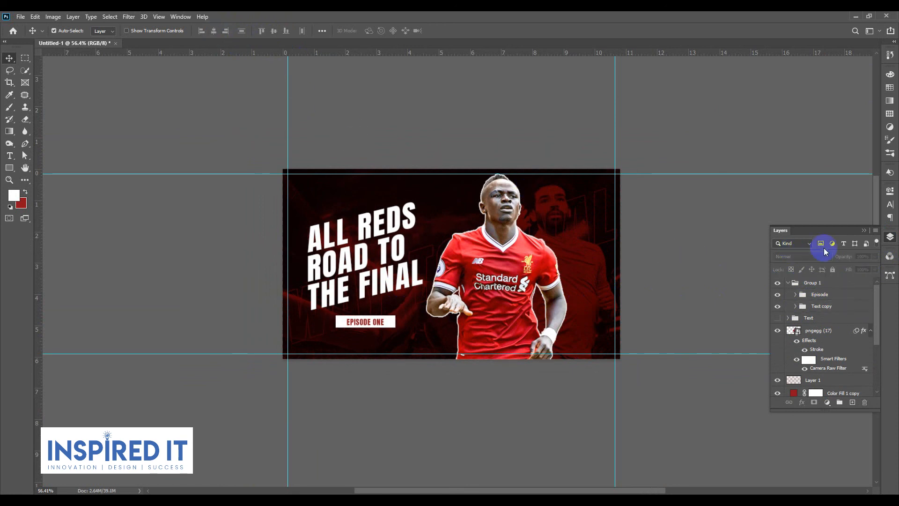
Scale the slanted "Text copy" title group down proportionally to about 96%.
click(890, 236)
scroll(363, 260, up, 5)
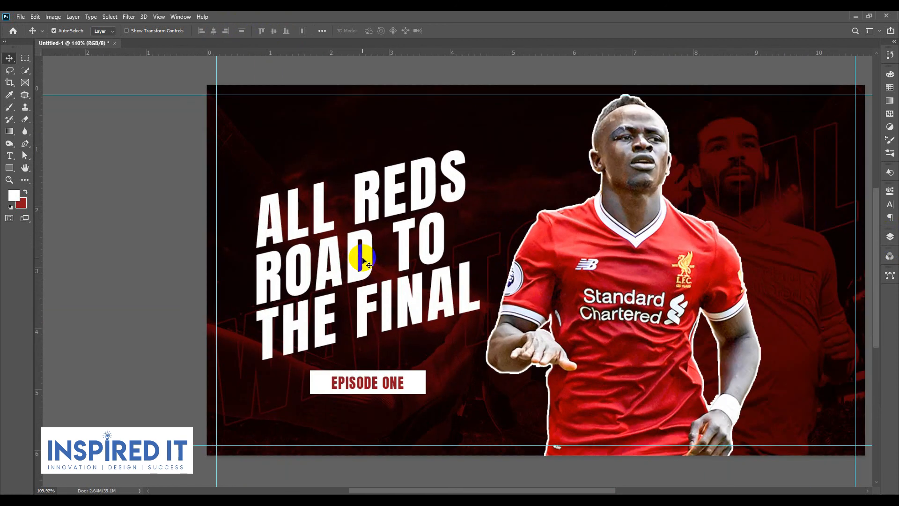
scroll(364, 260, down, 6)
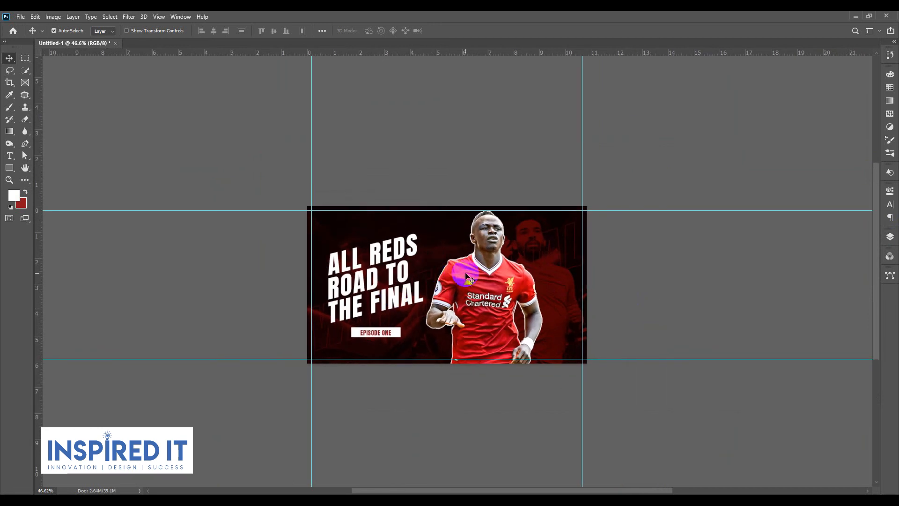
click(891, 237)
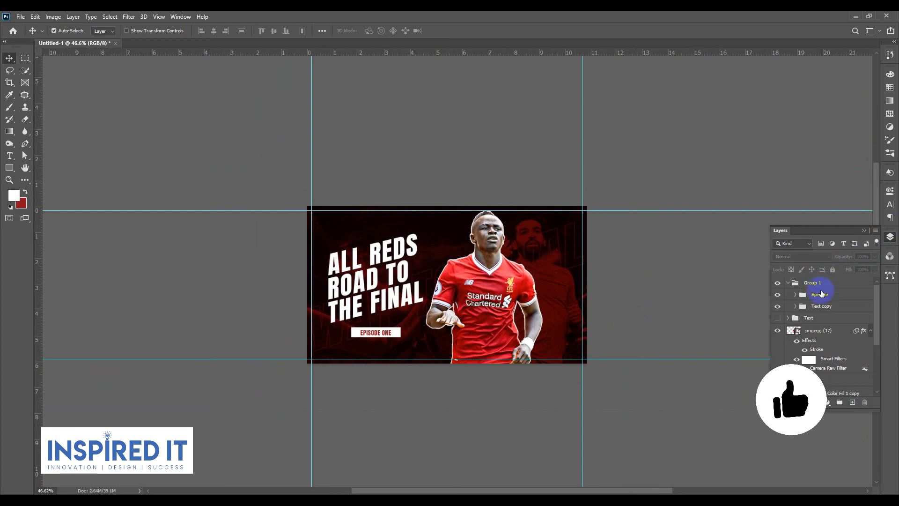
click(821, 307)
key(ctrl+t)
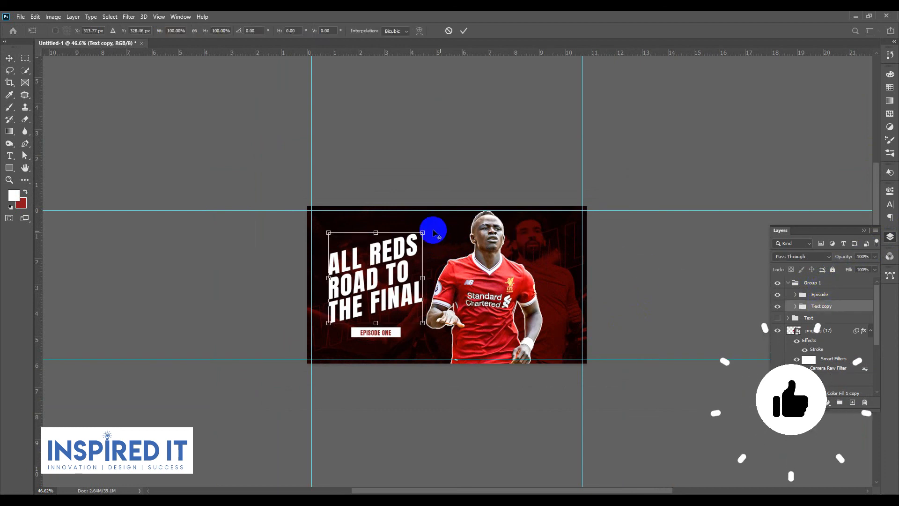
drag(423, 231, 420, 234)
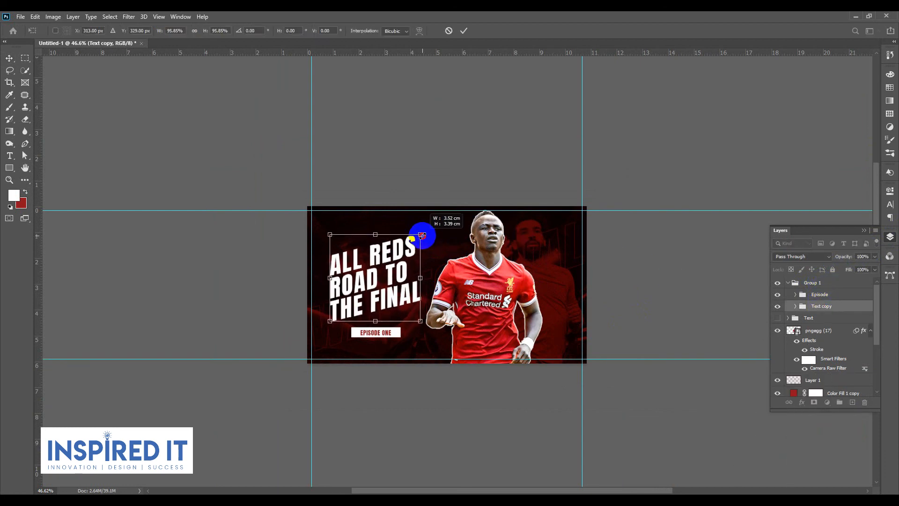
key(Return)
Nudge the "Episode" group up slightly, closer to the title.
scroll(400, 332, up, 2)
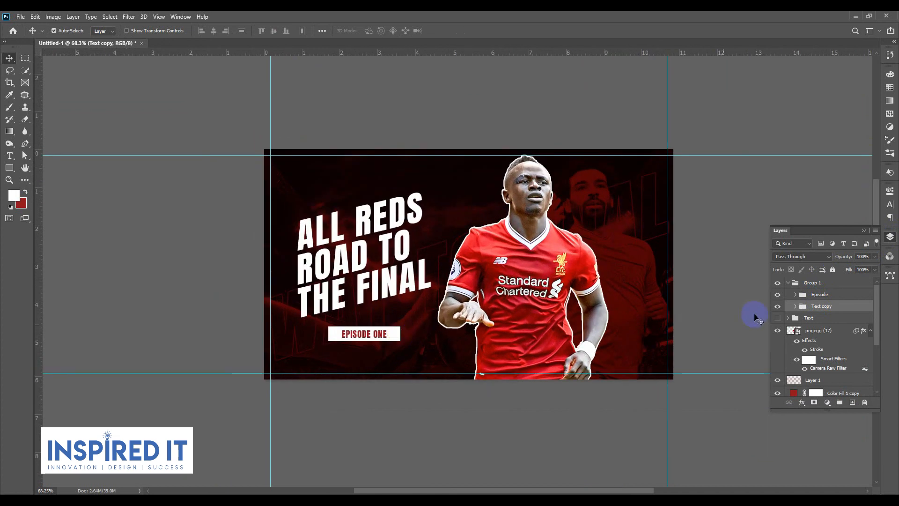
click(824, 295)
key(shift+Up)
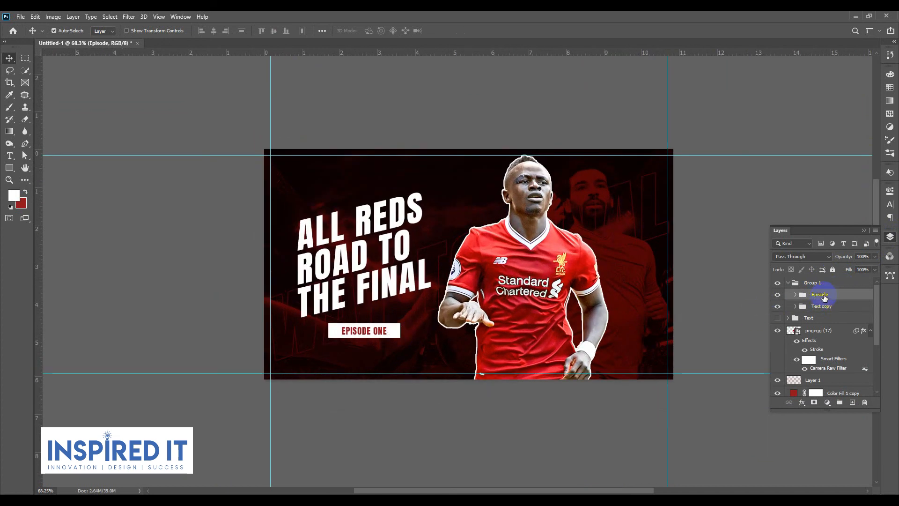
Center the combined title and episode group vertically on the canvas, and clear the selection.
click(788, 283)
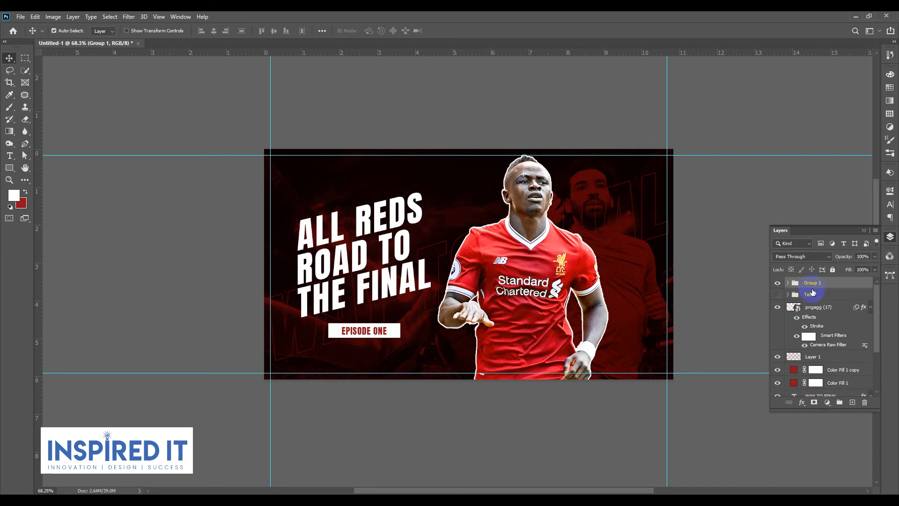
key(ctrl+a)
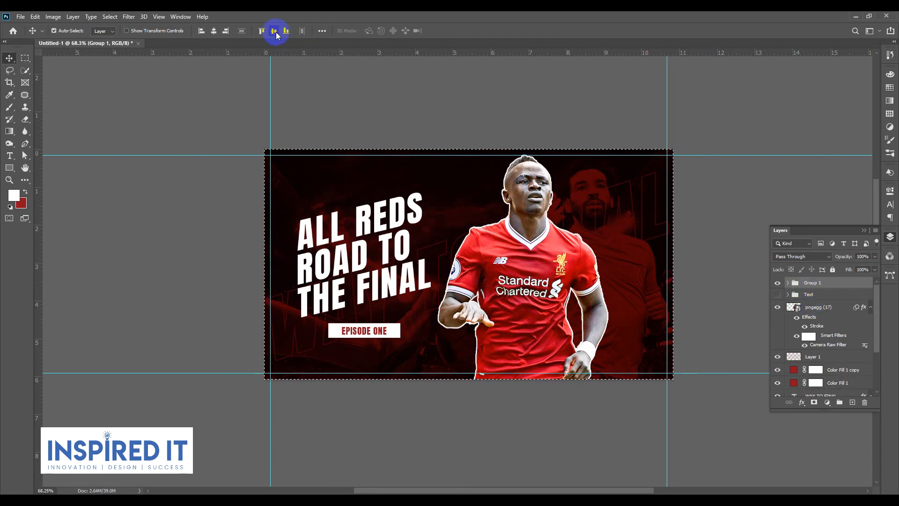
key(ctrl+d)
click(409, 102)
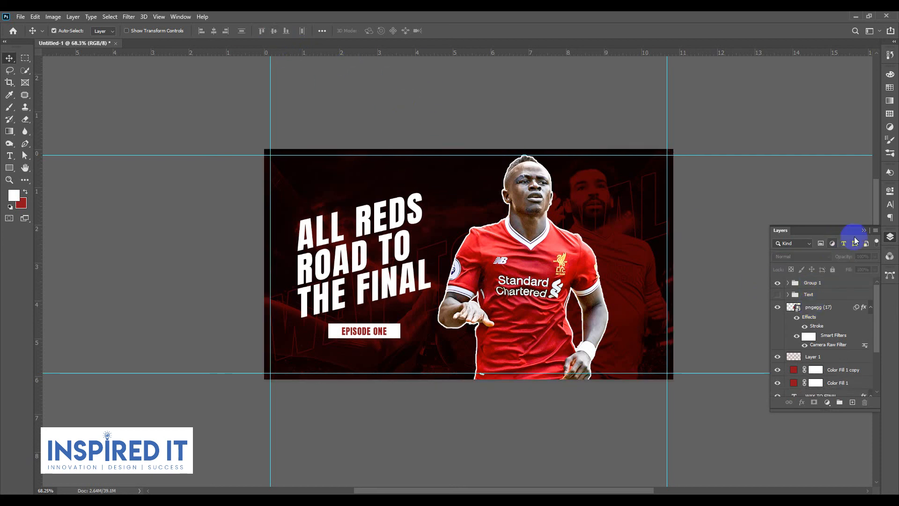
Hide the guides to check the finished thumbnail, and show them again.
click(879, 241)
scroll(508, 265, down, 3)
key(ctrl+semicolon)
scroll(536, 262, up, 3)
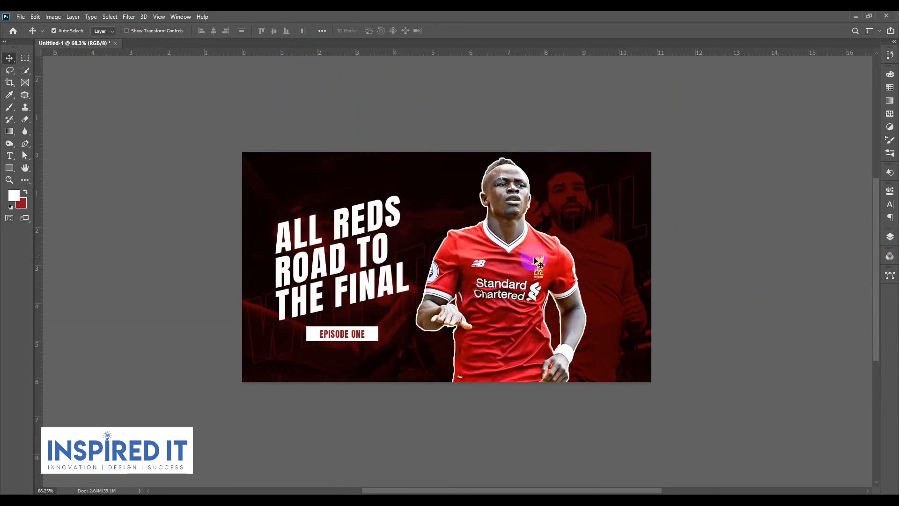
scroll(537, 263, down, 1)
key(ctrl+semicolon)
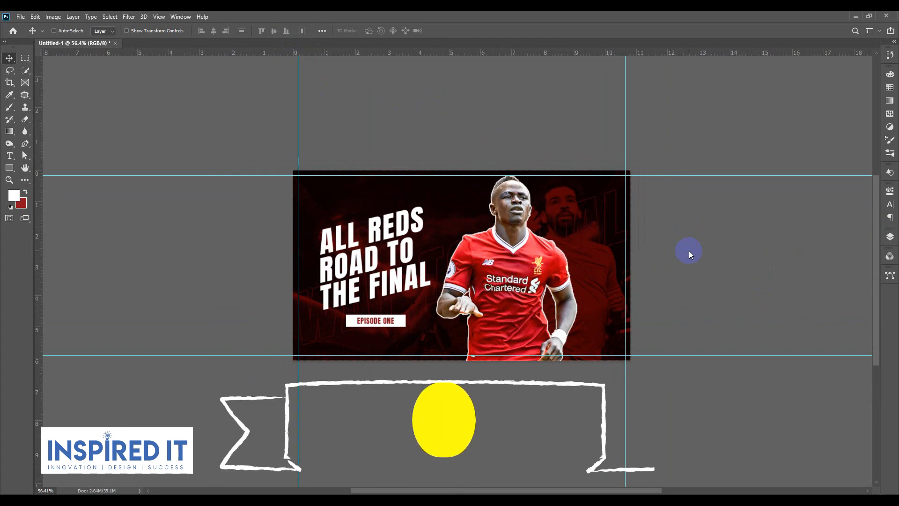
Save the design as a JPEG named "Thumbnail Ready" in the Desktop's Thumbnail folder at maximum quality 12.
key(ctrl+shift+s)
click(207, 311)
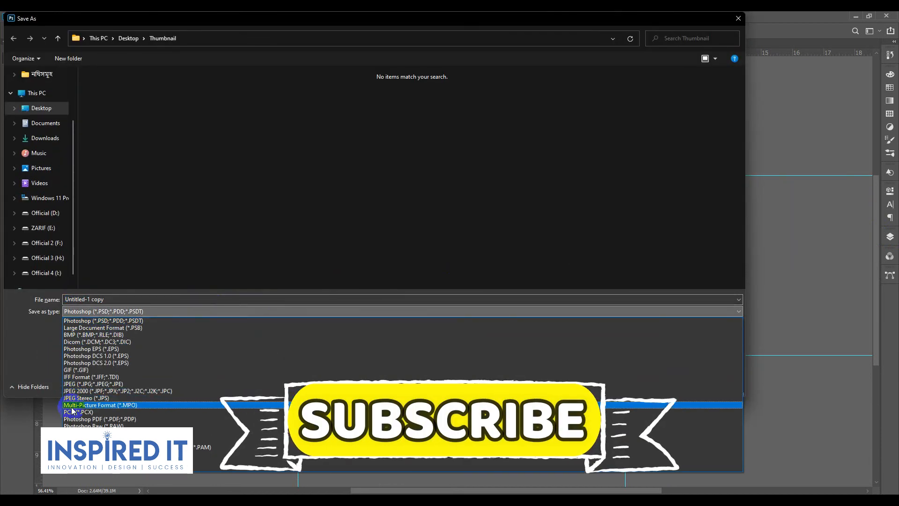
click(80, 384)
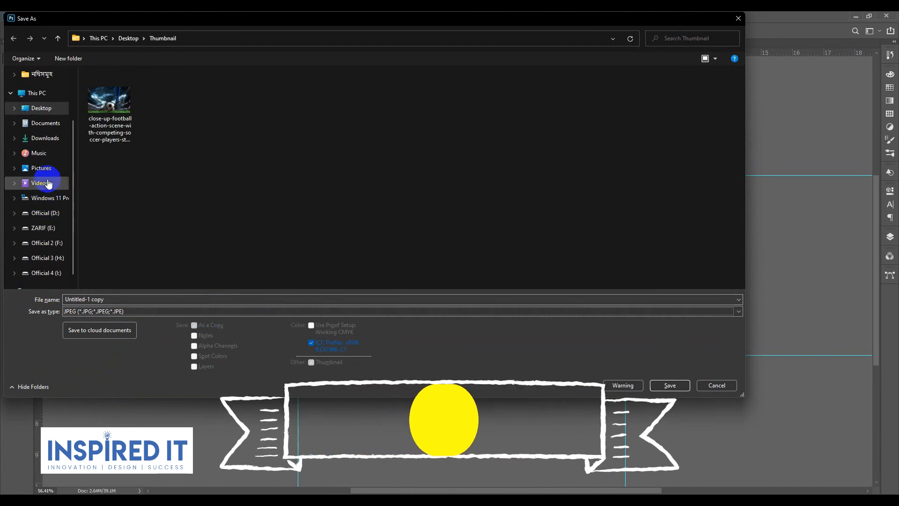
click(41, 108)
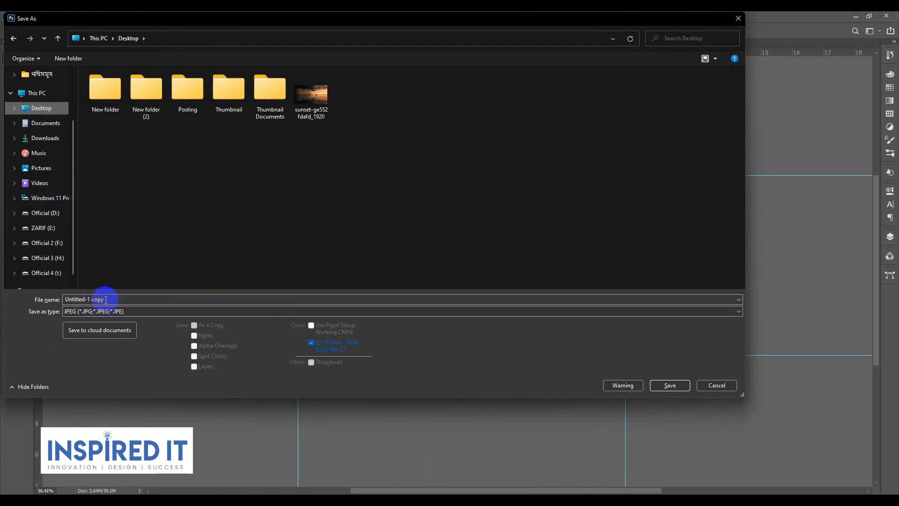
double_click(229, 89)
click(113, 298)
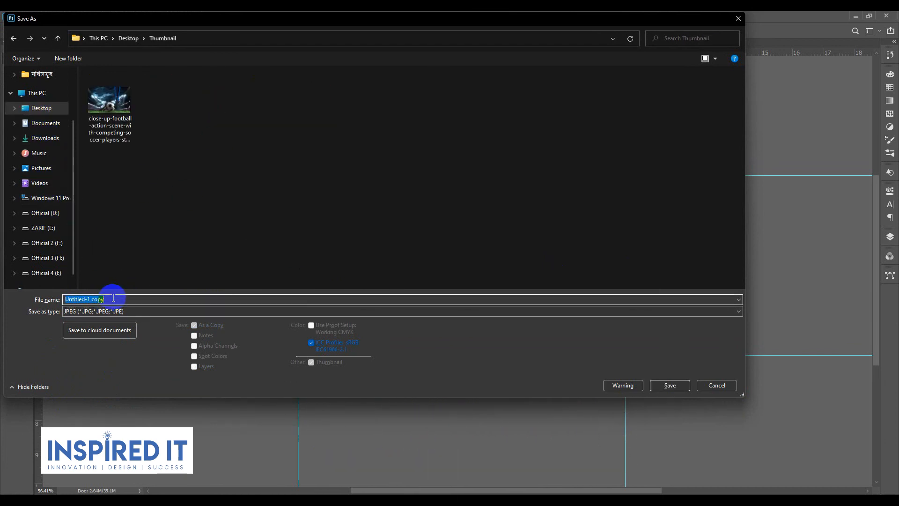
text(Thumbnail Ready)
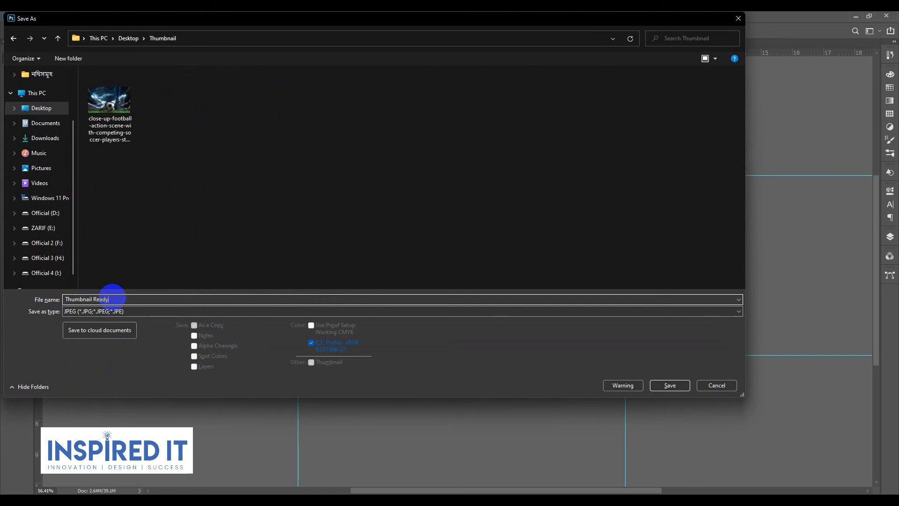
key(Return)
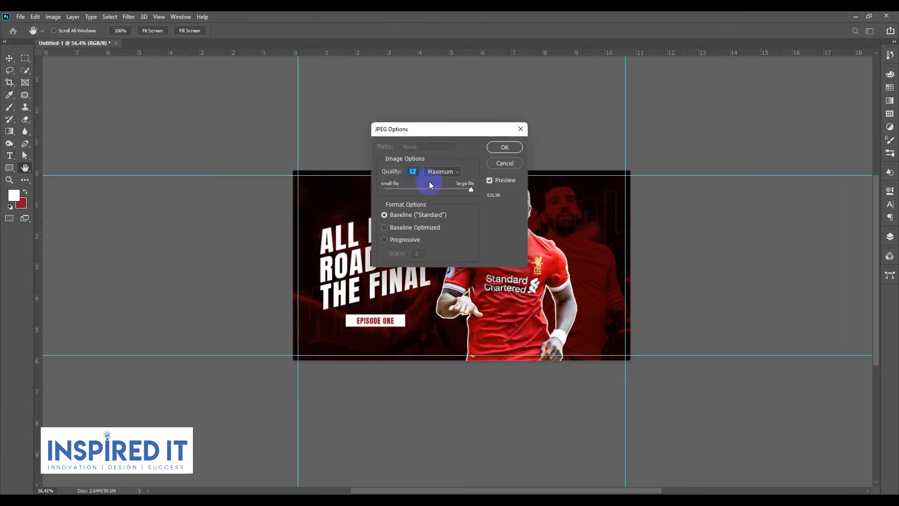
click(499, 147)
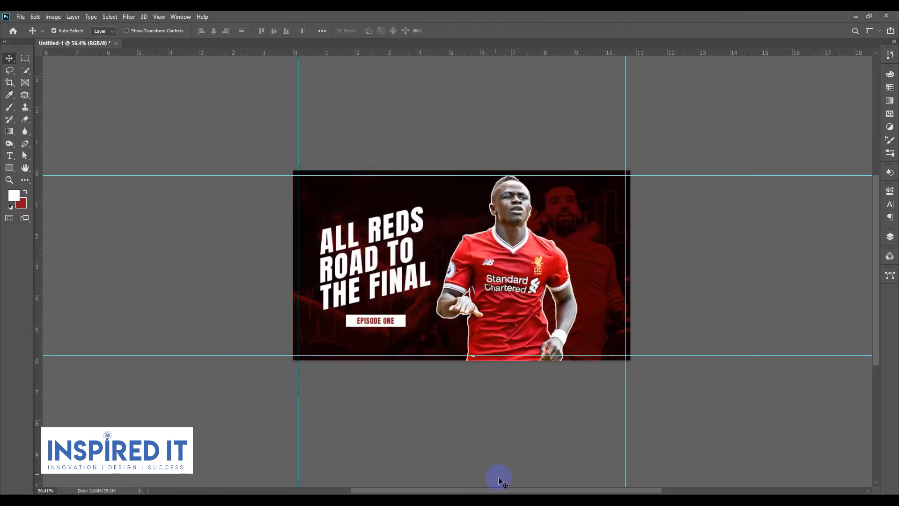